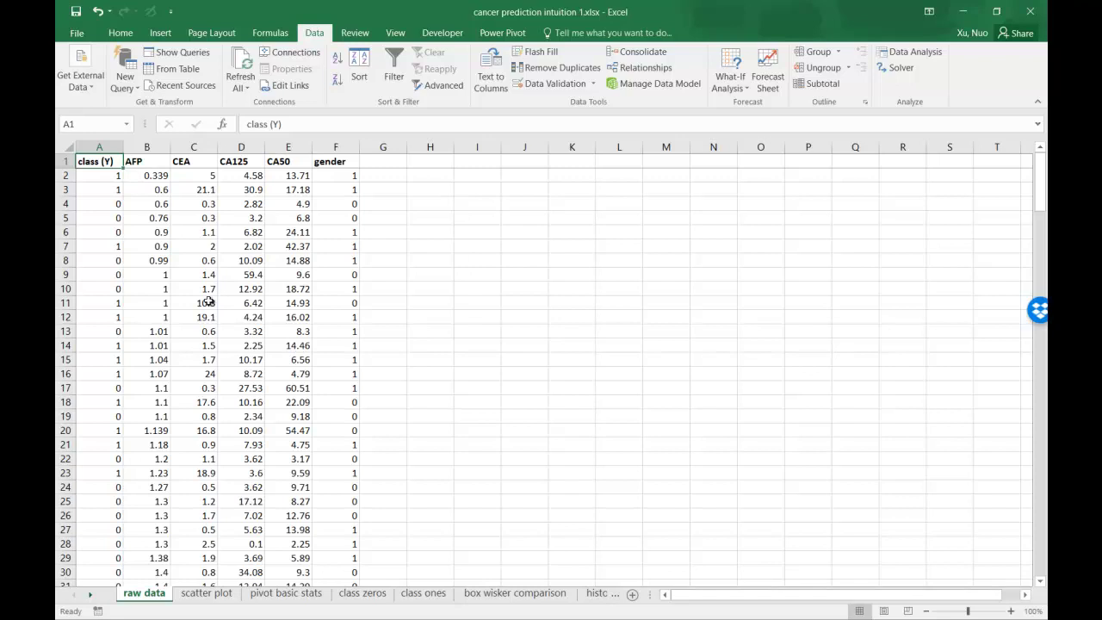
- Examine the patient records on the raw data sheet down to the last row
{"action": "left_click", "coordinate": [459, 329]}
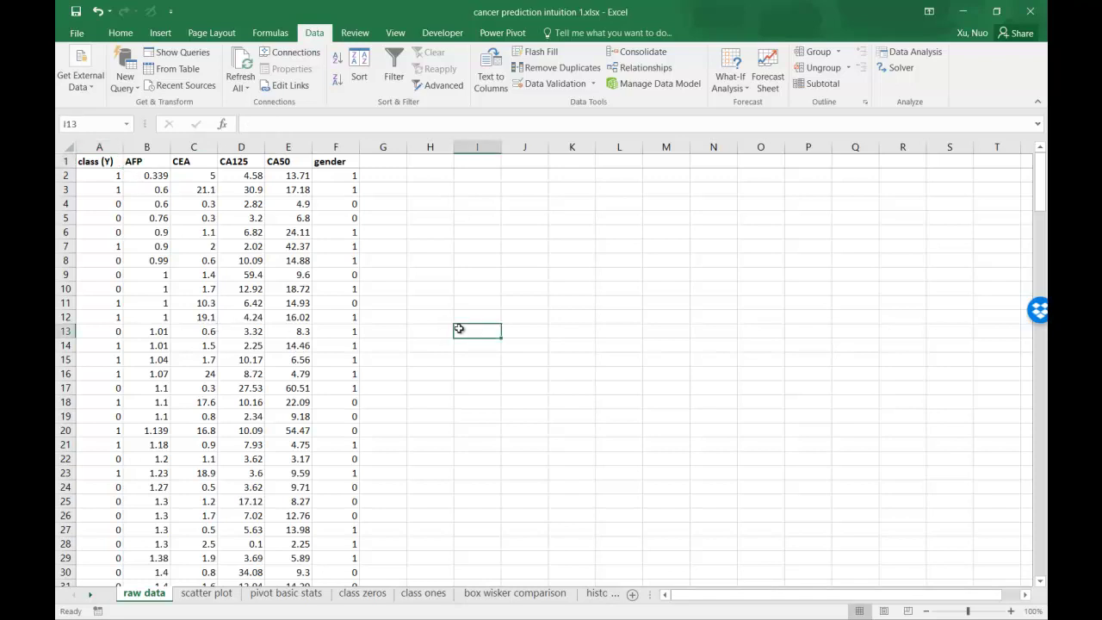
{"action": "scroll", "coordinate": [459, 328], "scroll_direction": "down", "scroll_amount": 20}
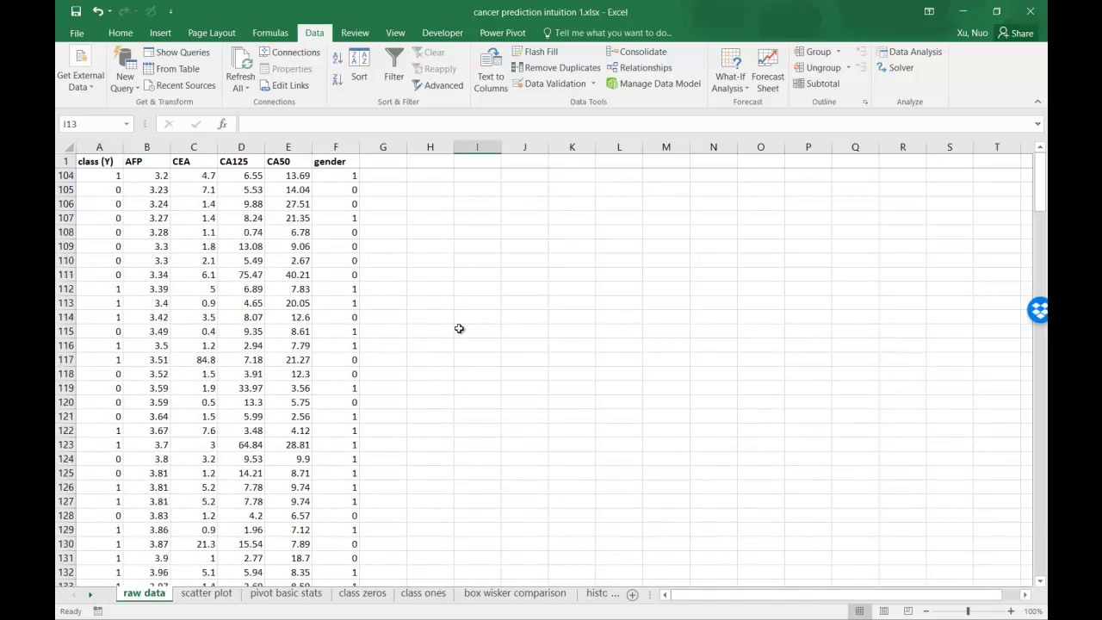
{"action": "scroll", "coordinate": [459, 329], "scroll_direction": "down", "scroll_amount": 20}
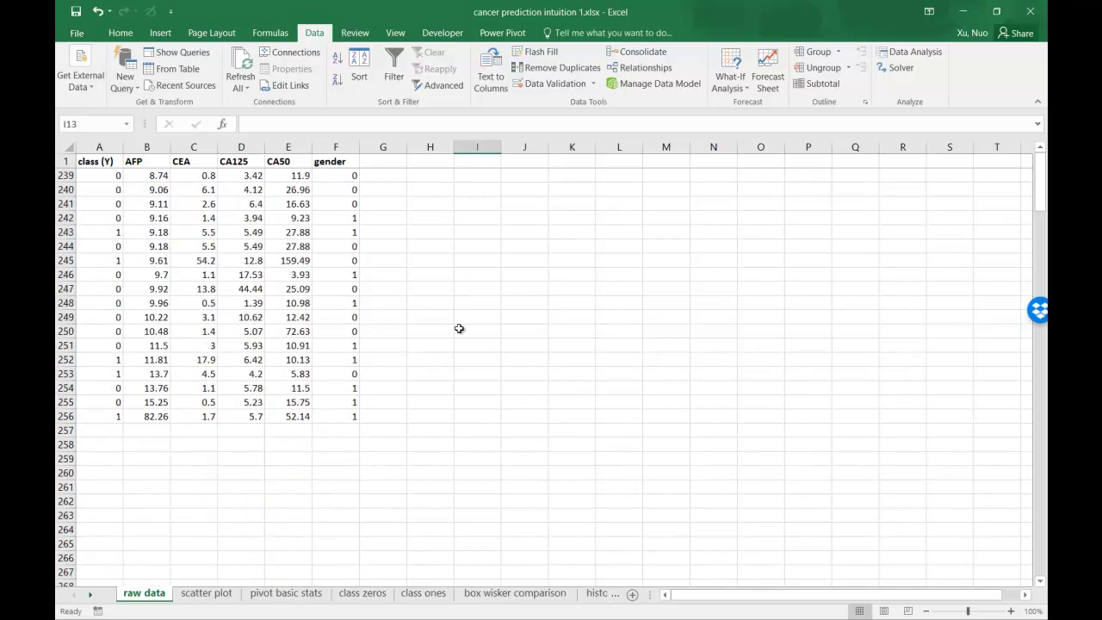
{"action": "scroll", "coordinate": [458, 329], "scroll_direction": "down", "scroll_amount": 6}
{"action": "scroll", "coordinate": [452, 329], "scroll_direction": "up", "scroll_amount": 8}
{"action": "scroll", "coordinate": [453, 330], "scroll_direction": "up", "scroll_amount": 20}
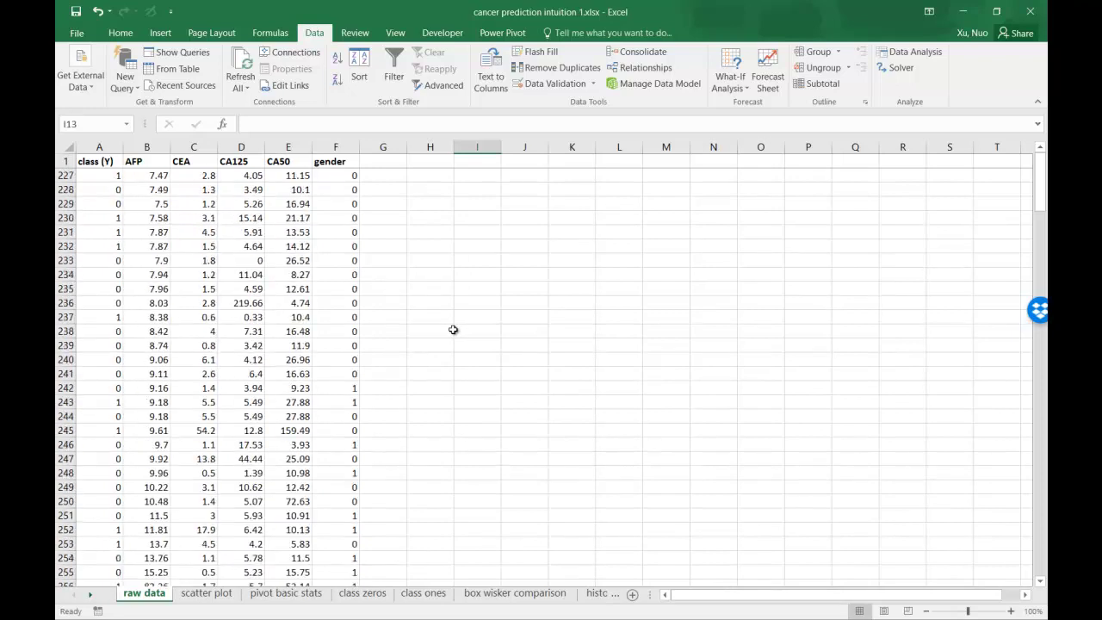
{"action": "scroll", "coordinate": [453, 330], "scroll_direction": "up", "scroll_amount": 12}
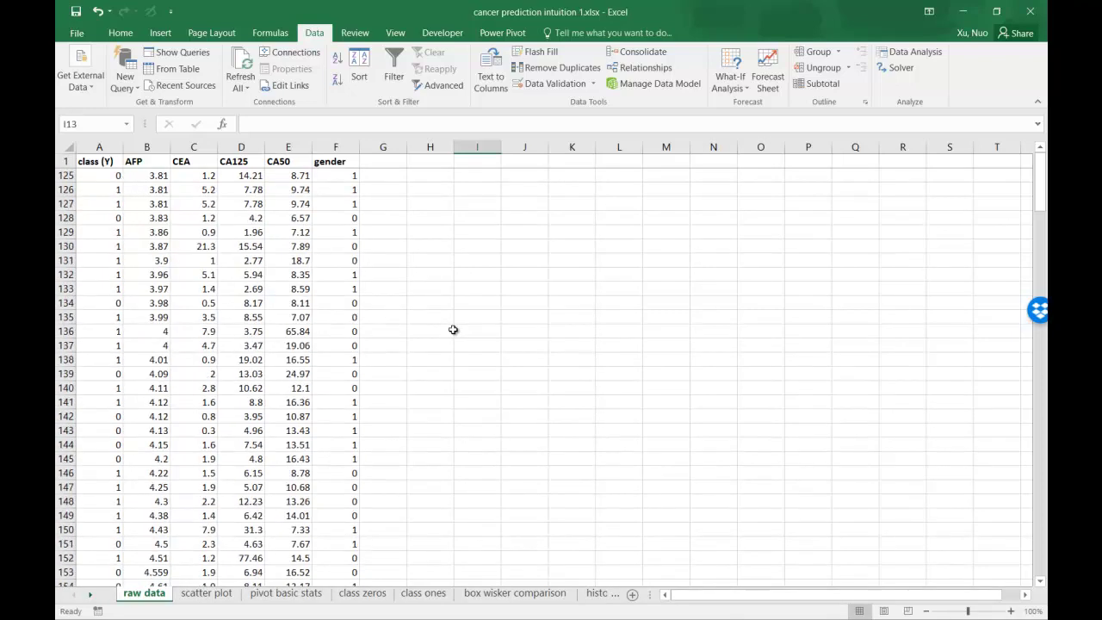
{"action": "scroll", "coordinate": [449, 330], "scroll_direction": "up", "scroll_amount": 4}
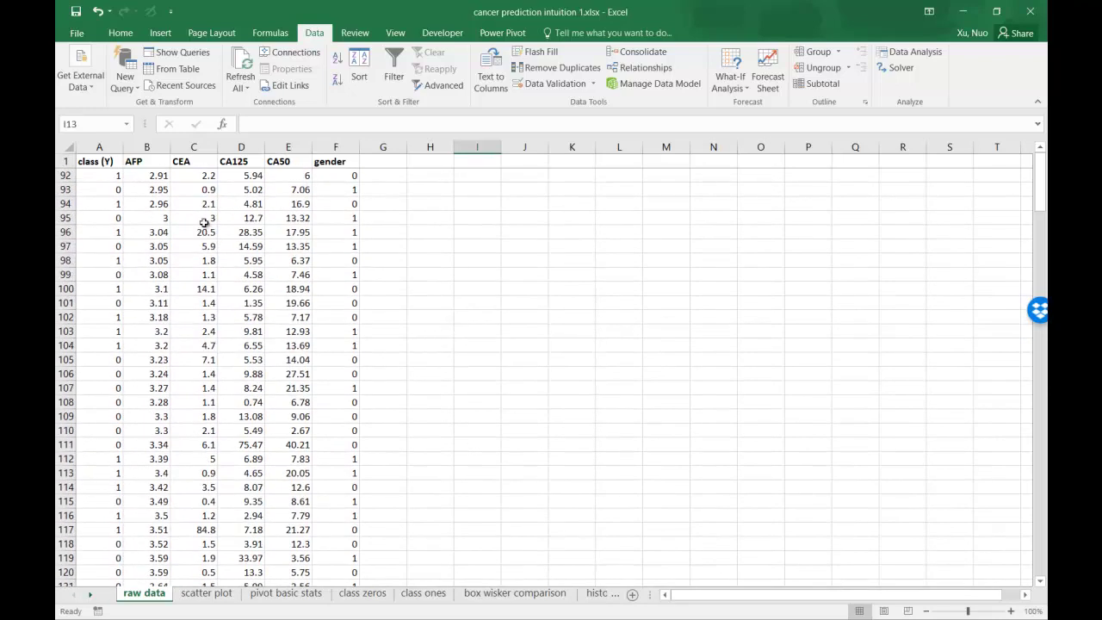
- Inspect the 0 and 1 entries in the class (Y) column and the AFP, CEA, CA125 and CA50 column headings
{"action": "left_click", "coordinate": [106, 260]}
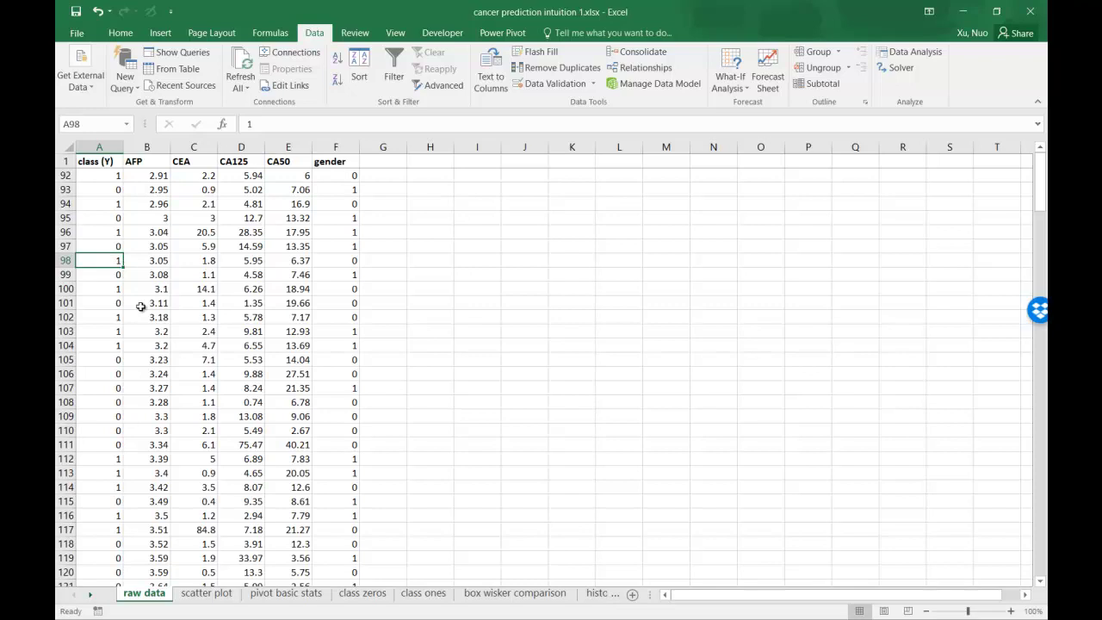
{"action": "left_click", "coordinate": [109, 249]}
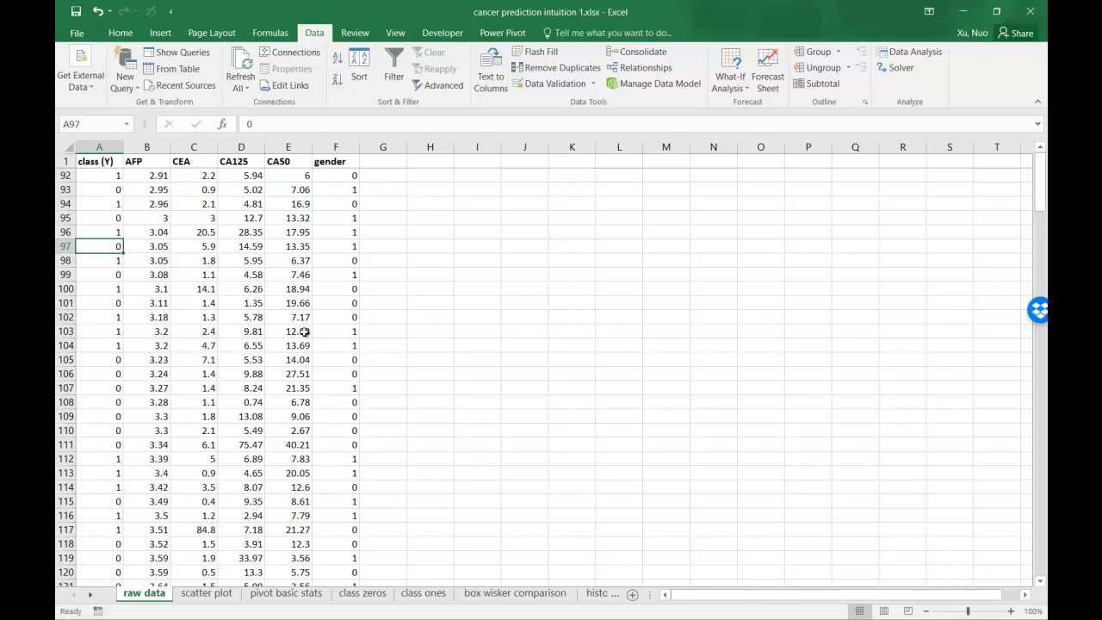
{"action": "key", "text": "ctrl+Home"}
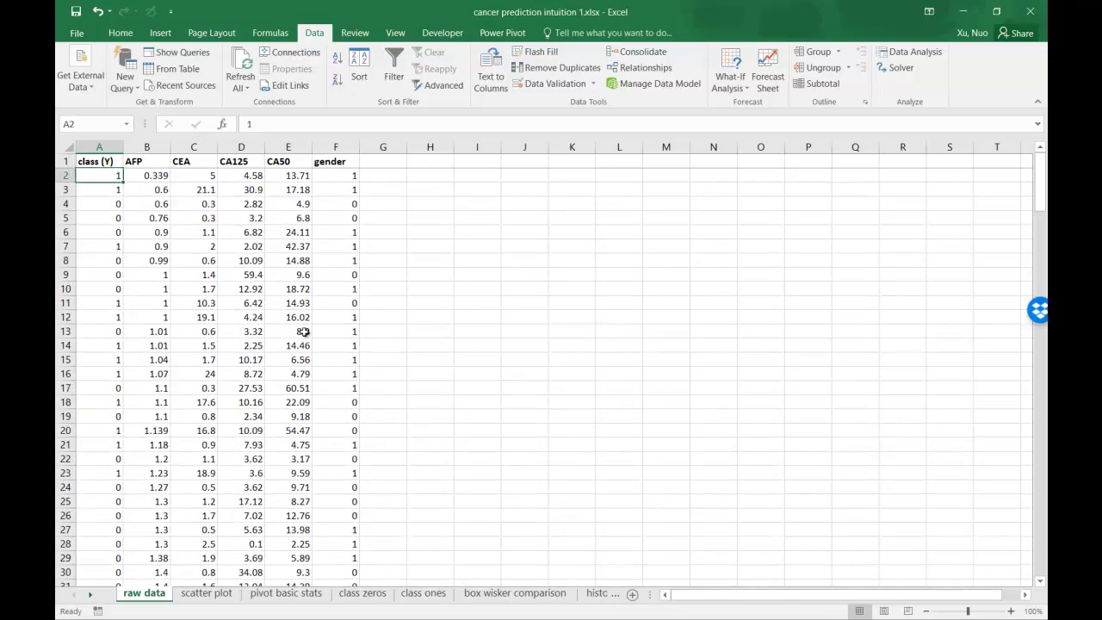
{"action": "left_click", "coordinate": [155, 163]}
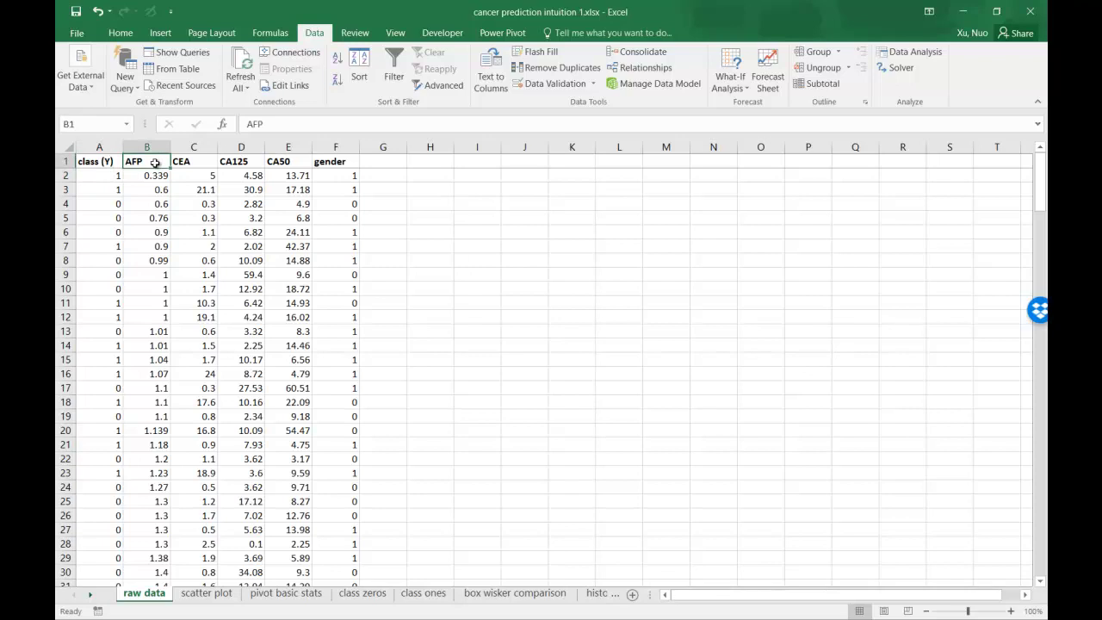
{"action": "left_click", "coordinate": [204, 164]}
{"action": "left_click", "coordinate": [234, 164]}
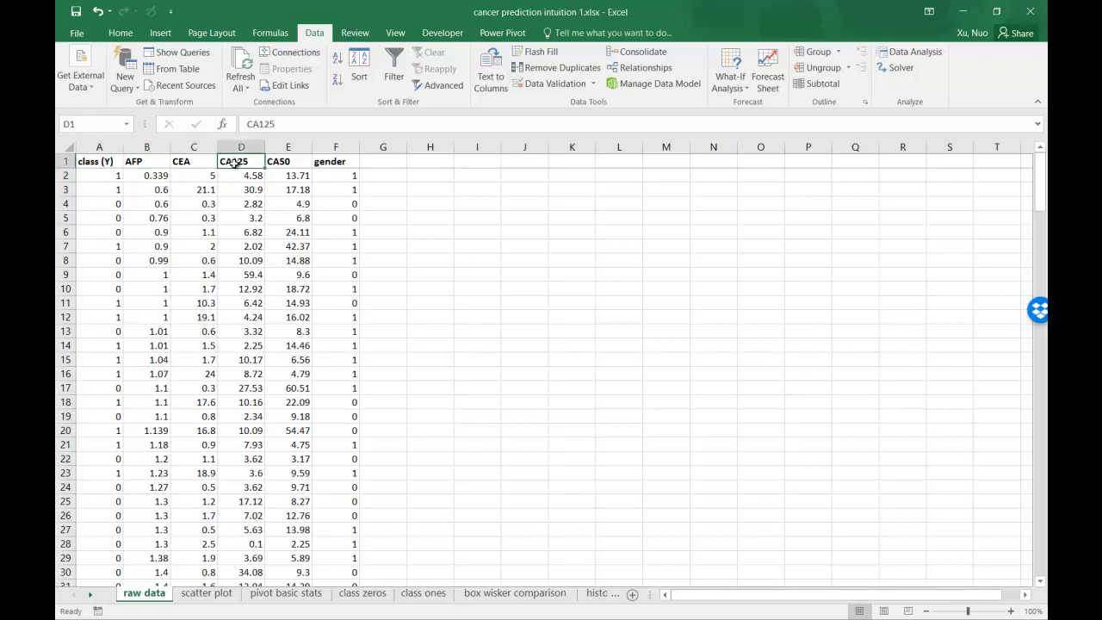
{"action": "left_click", "coordinate": [288, 164]}
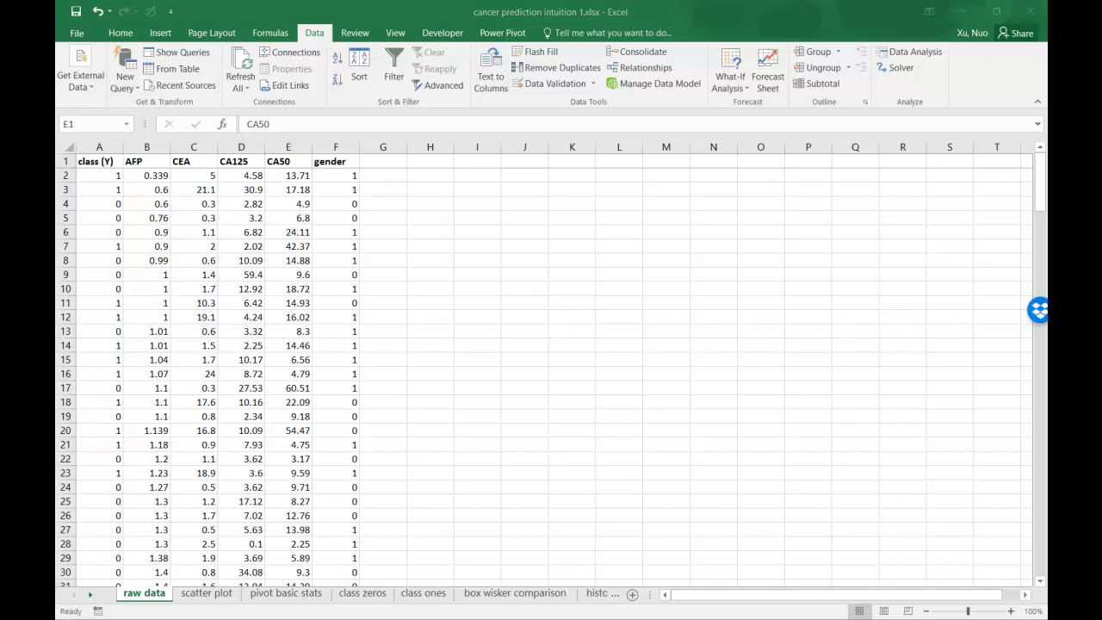
- Switch to the Word outline and read the two paragraphs on what biomarkers measure and how they help diagnosis
{"action": "key", "text": "alt+Tab"}
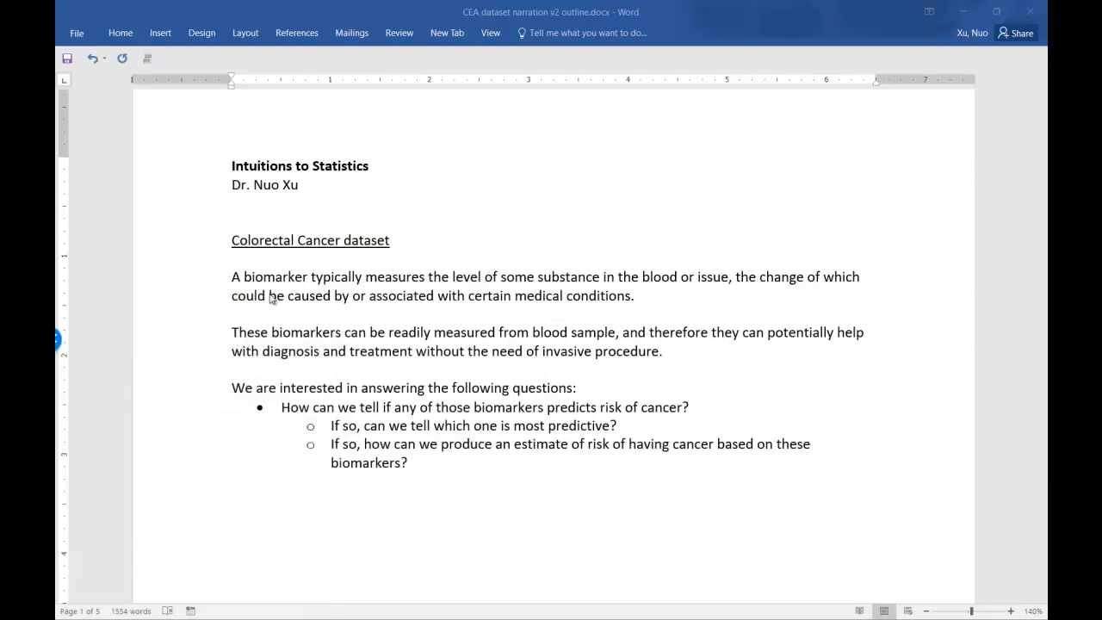
{"action": "left_click_drag", "start_coordinate": [220, 284], "coordinate": [652, 301]}
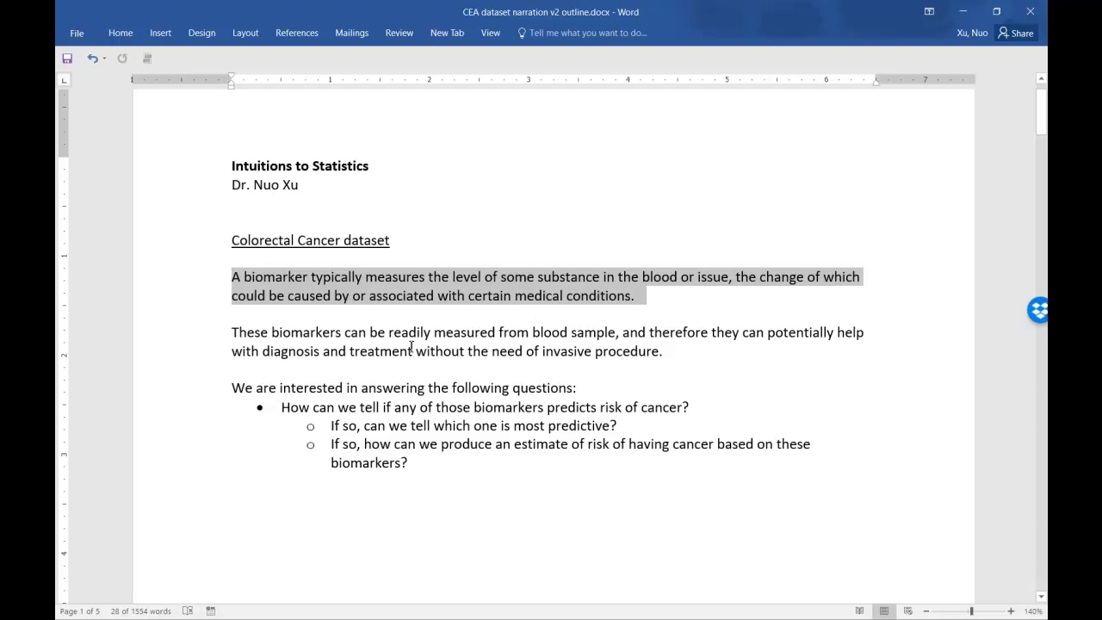
{"action": "left_click_drag", "start_coordinate": [683, 353], "coordinate": [215, 342]}
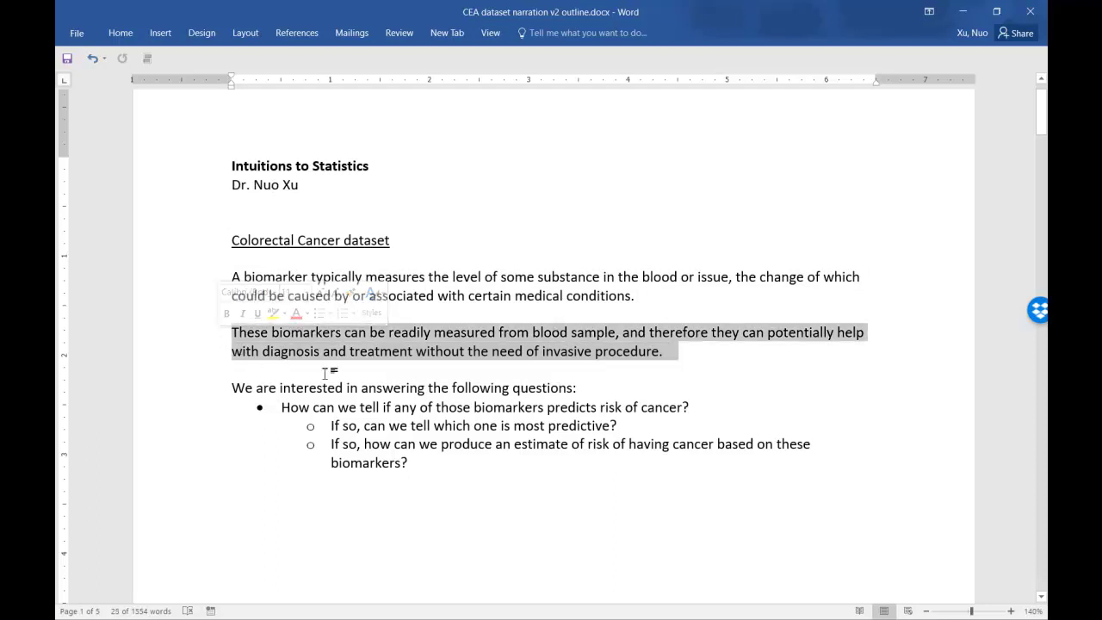
{"action": "left_click", "coordinate": [498, 367]}
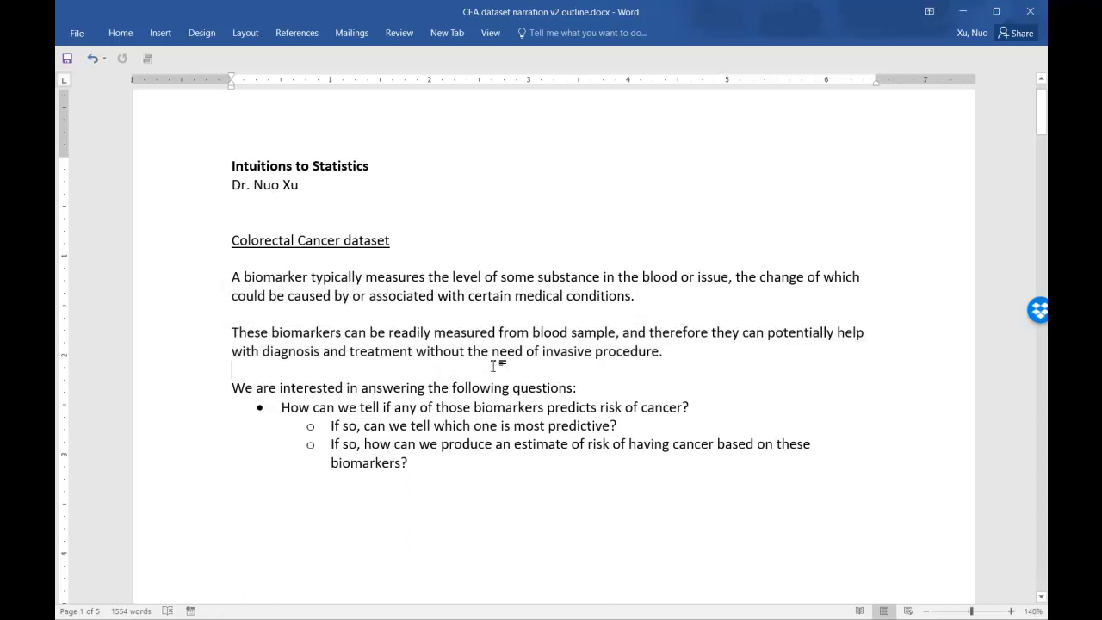
- Review the outline's questions on whether biomarkers predict cancer risk, which is most predictive, and how to estimate the risk
{"action": "scroll", "coordinate": [459, 365], "scroll_direction": "down", "scroll_amount": 1}
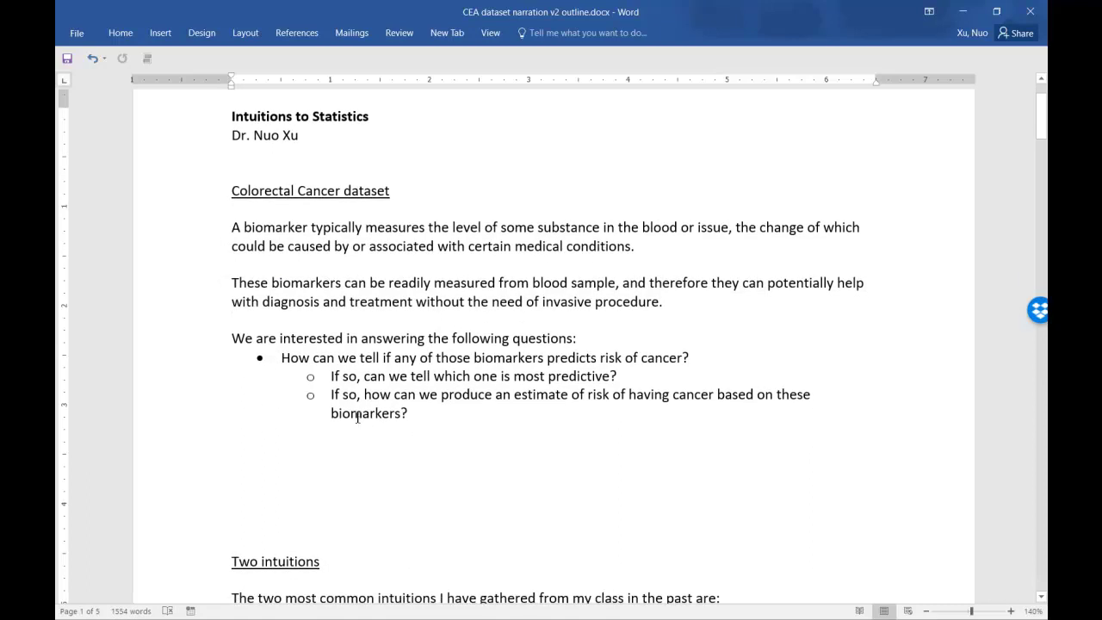
{"action": "scroll", "coordinate": [357, 419], "scroll_direction": "up", "scroll_amount": 1}
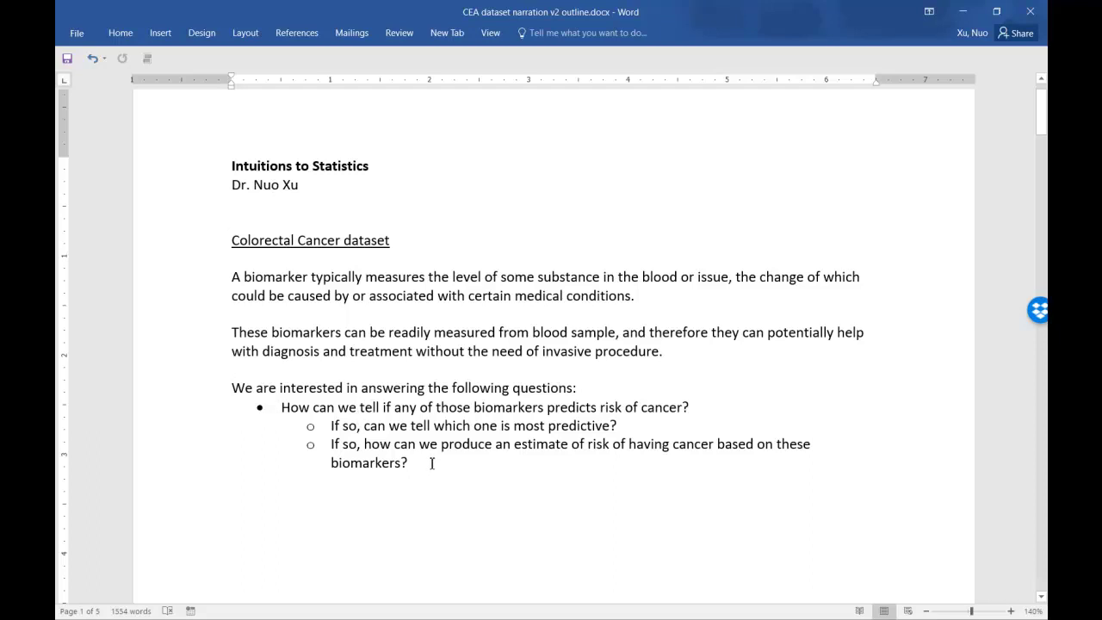
{"action": "left_click_drag", "start_coordinate": [432, 463], "coordinate": [233, 387]}
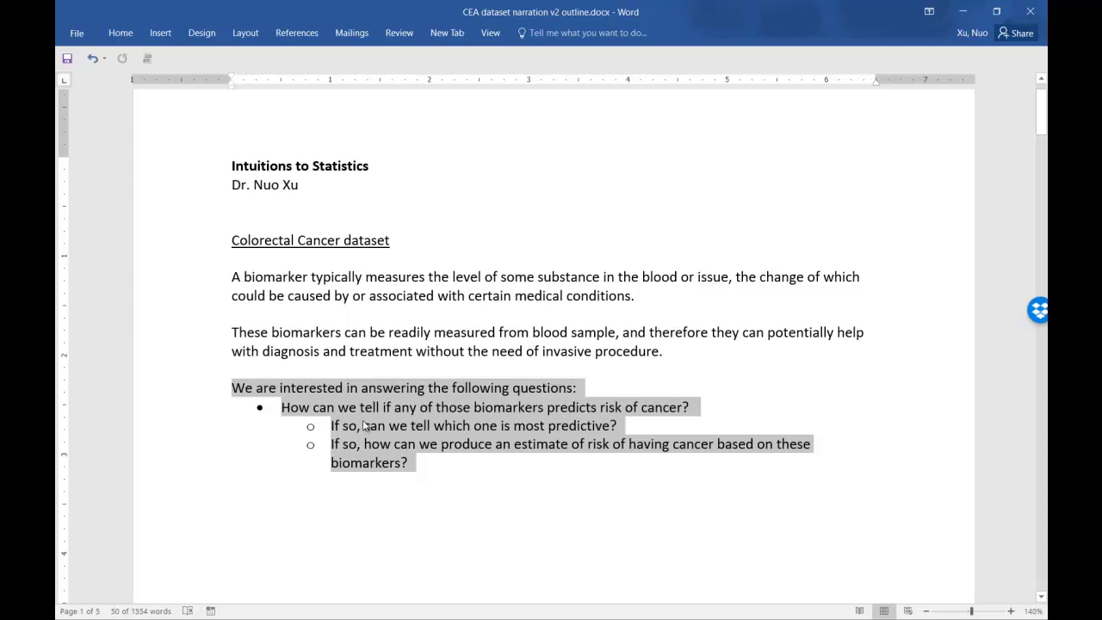
{"action": "left_click", "coordinate": [395, 408]}
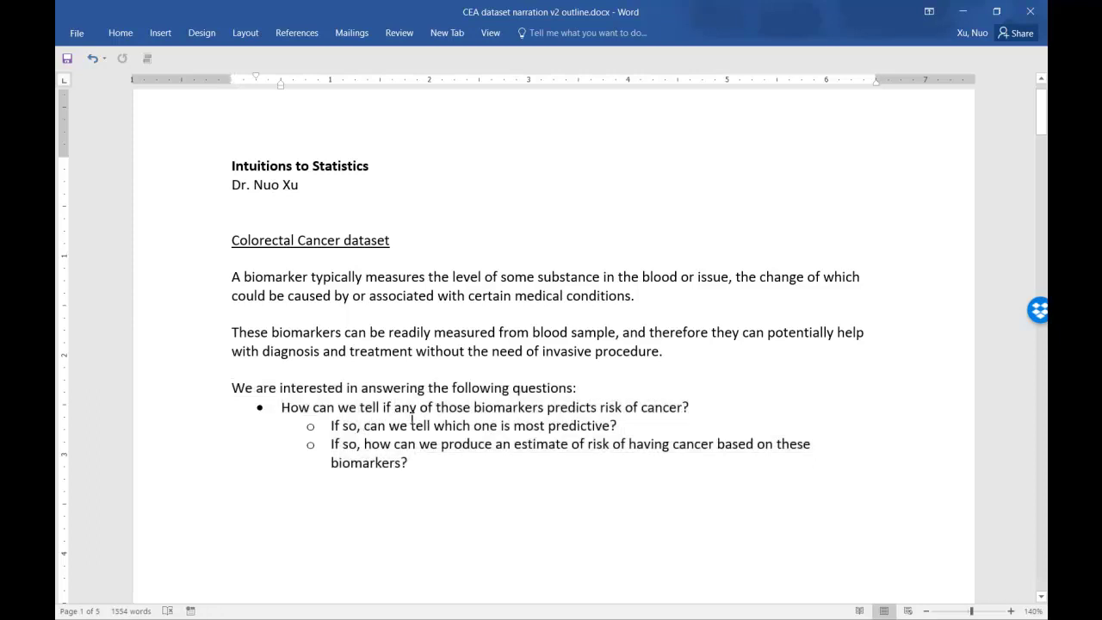
{"action": "left_click_drag", "start_coordinate": [549, 410], "coordinate": [394, 409]}
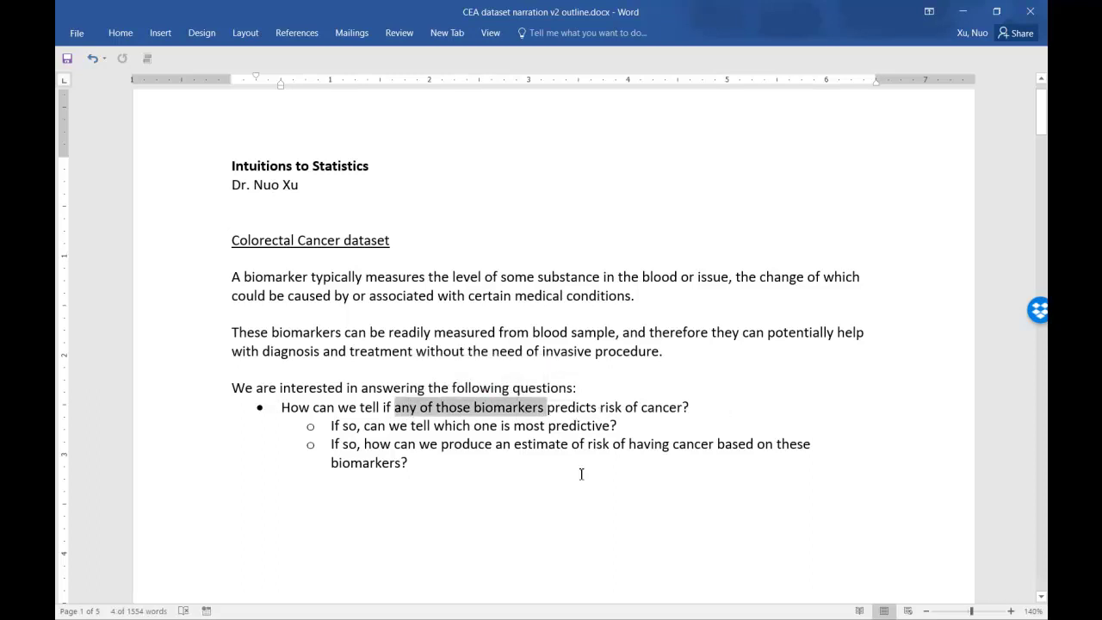
{"action": "left_click", "coordinate": [495, 488]}
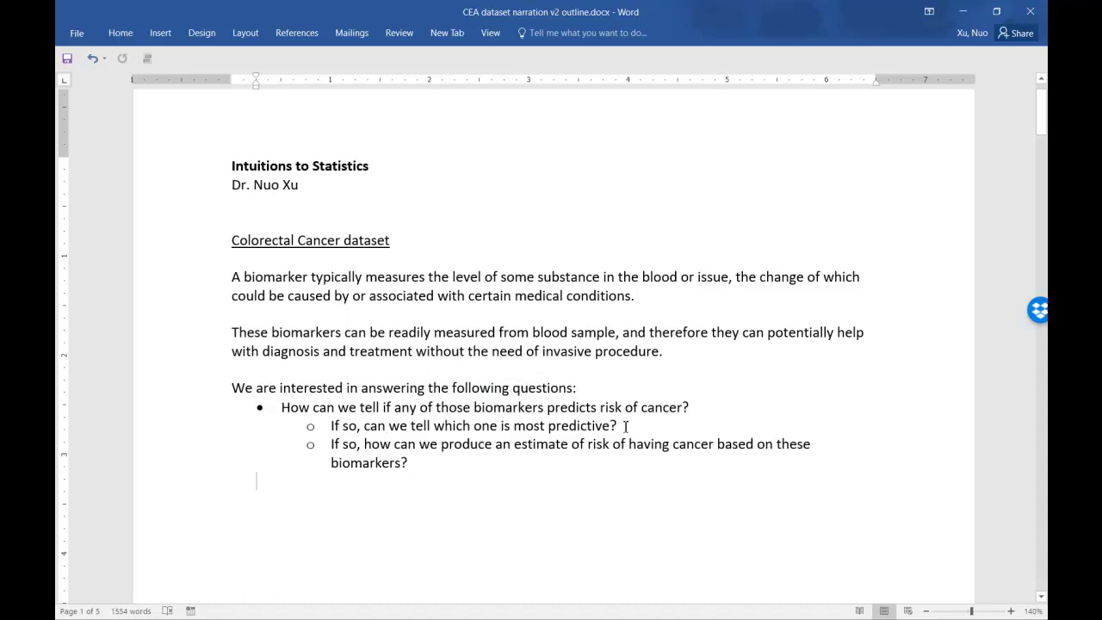
{"action": "left_click_drag", "start_coordinate": [626, 427], "coordinate": [362, 429]}
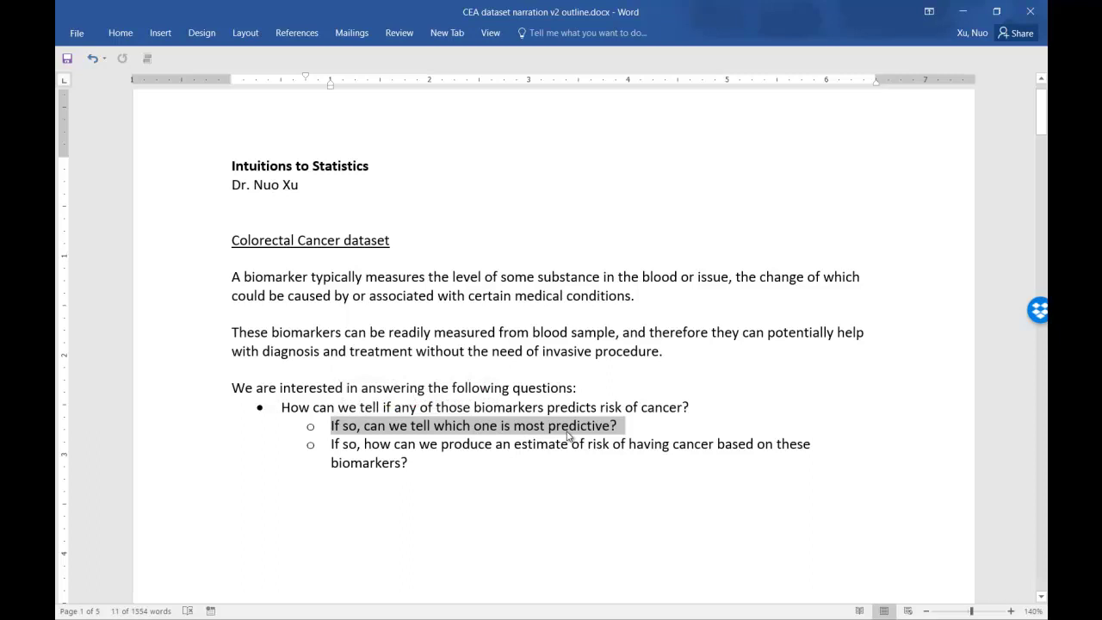
{"action": "left_click", "coordinate": [491, 504]}
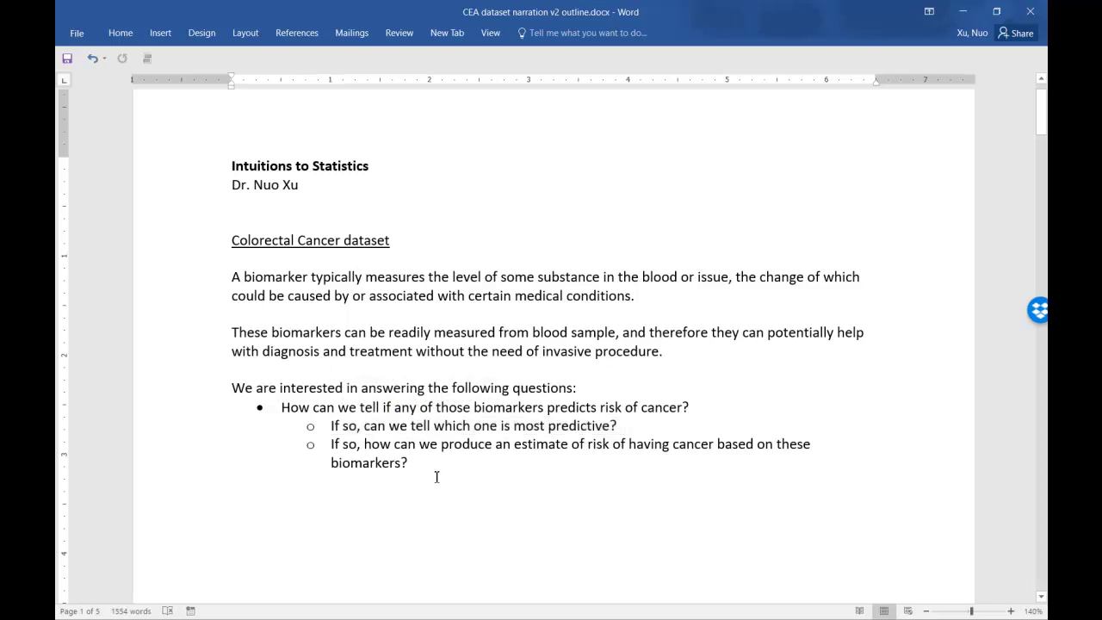
{"action": "left_click_drag", "start_coordinate": [405, 477], "coordinate": [372, 446]}
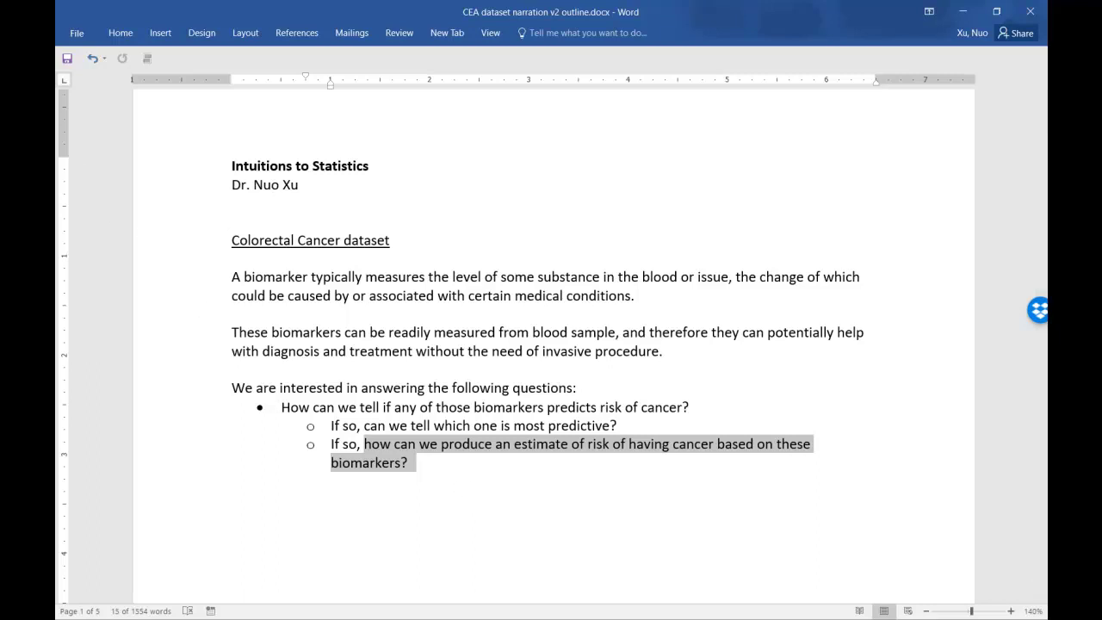
- Switch back to the Excel workbook and add filters to the whole raw data table, from class (Y) to gender
{"action": "key", "text": "alt+Tab"}
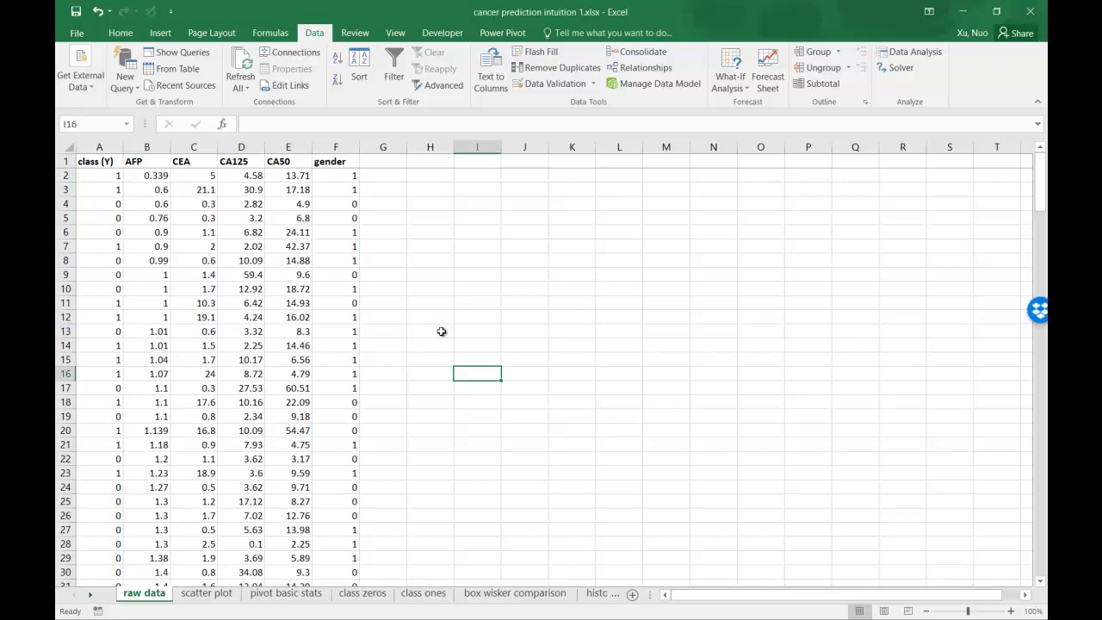
{"action": "left_click", "coordinate": [441, 302]}
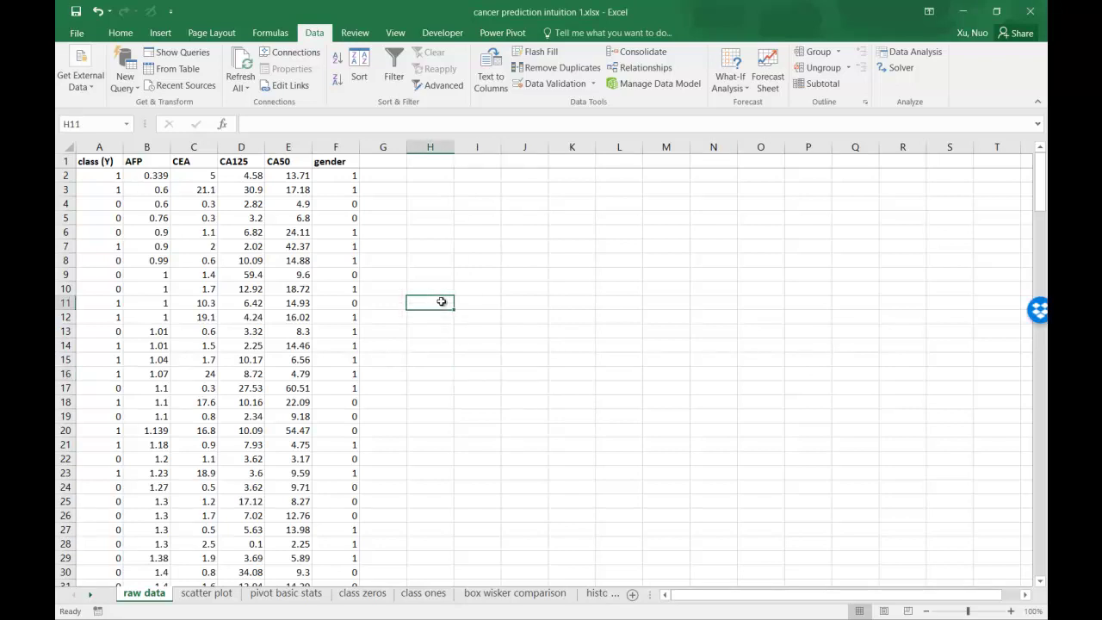
{"action": "left_click", "coordinate": [422, 347]}
{"action": "scroll", "coordinate": [416, 373], "scroll_direction": "down", "scroll_amount": 1}
{"action": "scroll", "coordinate": [417, 373], "scroll_direction": "up", "scroll_amount": 1}
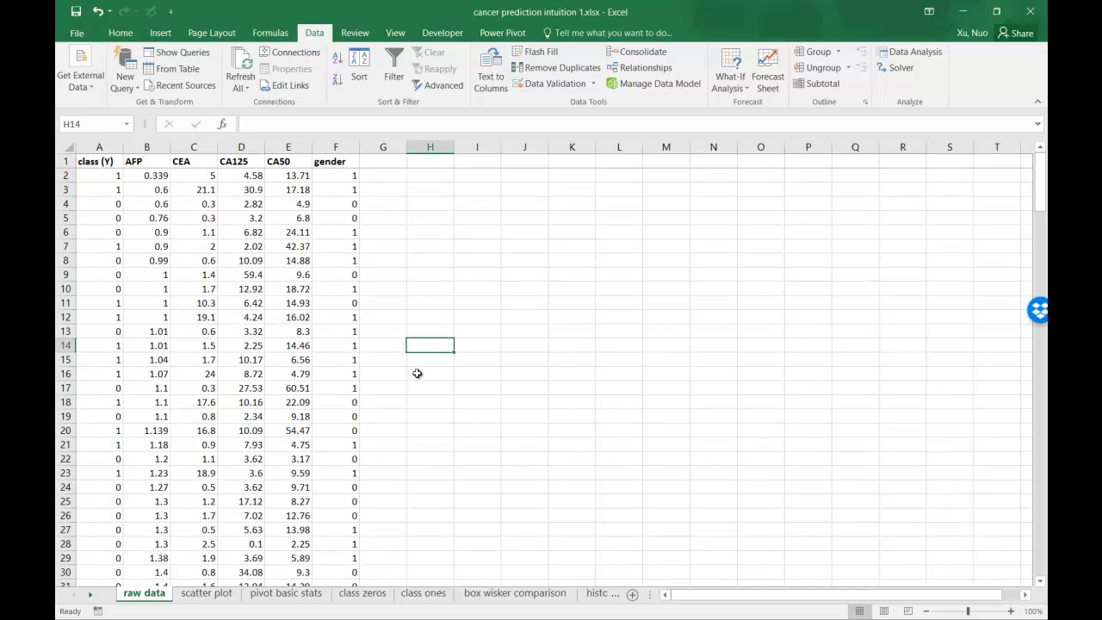
{"action": "left_click", "coordinate": [96, 163]}
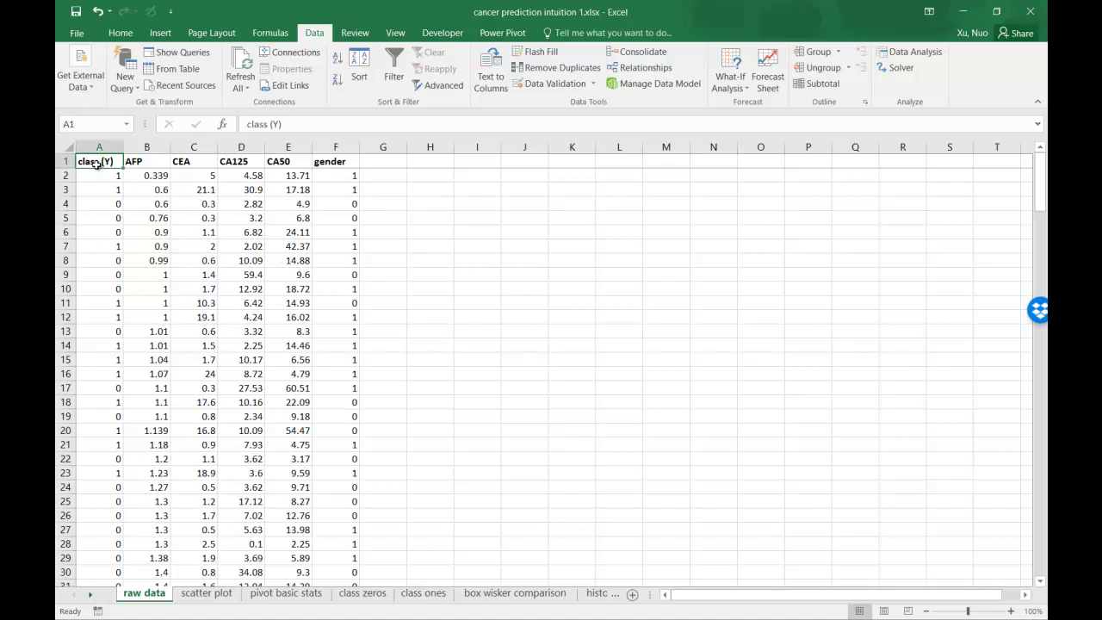
{"action": "key", "text": "ctrl+shift+End"}
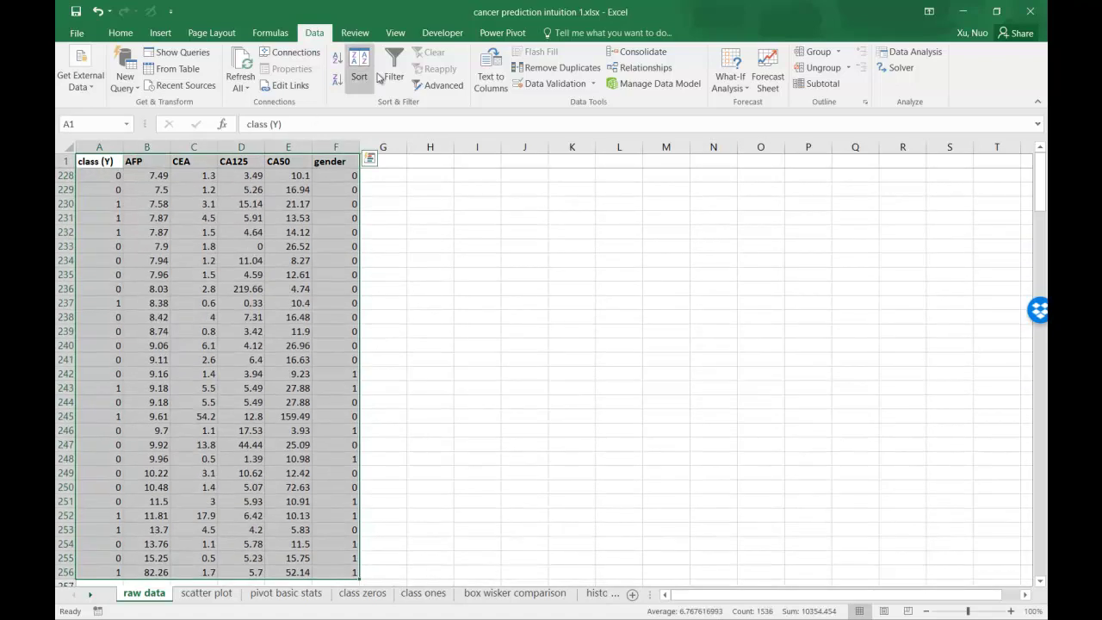
{"action": "left_click", "coordinate": [398, 60]}
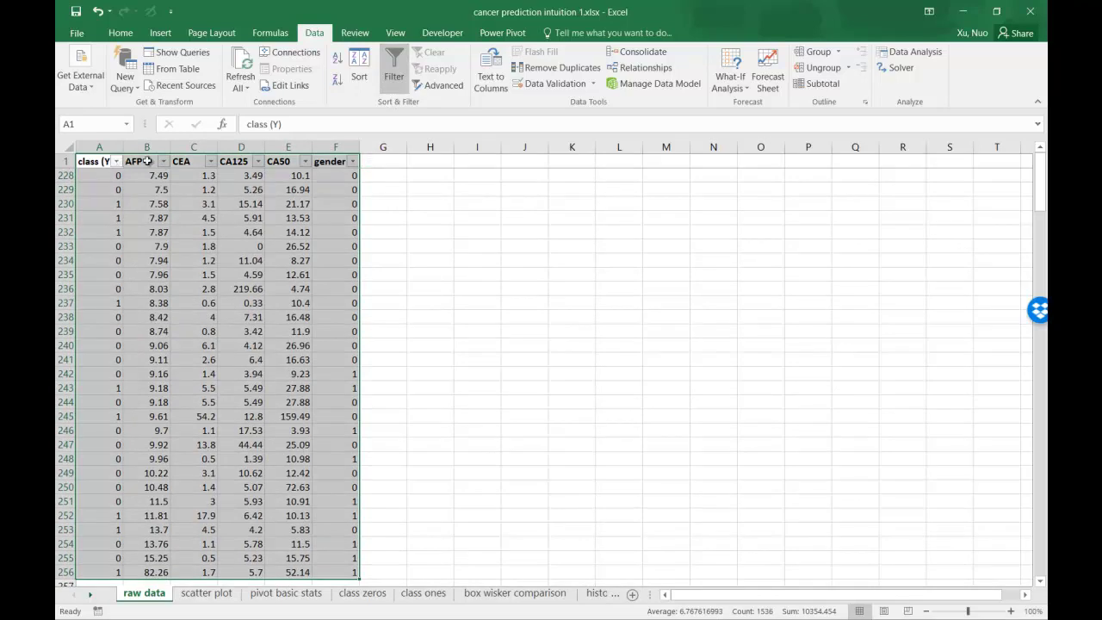
- Sort the table by class (Y) from largest to smallest, and re-sort it from smallest to largest
{"action": "left_click", "coordinate": [116, 162]}
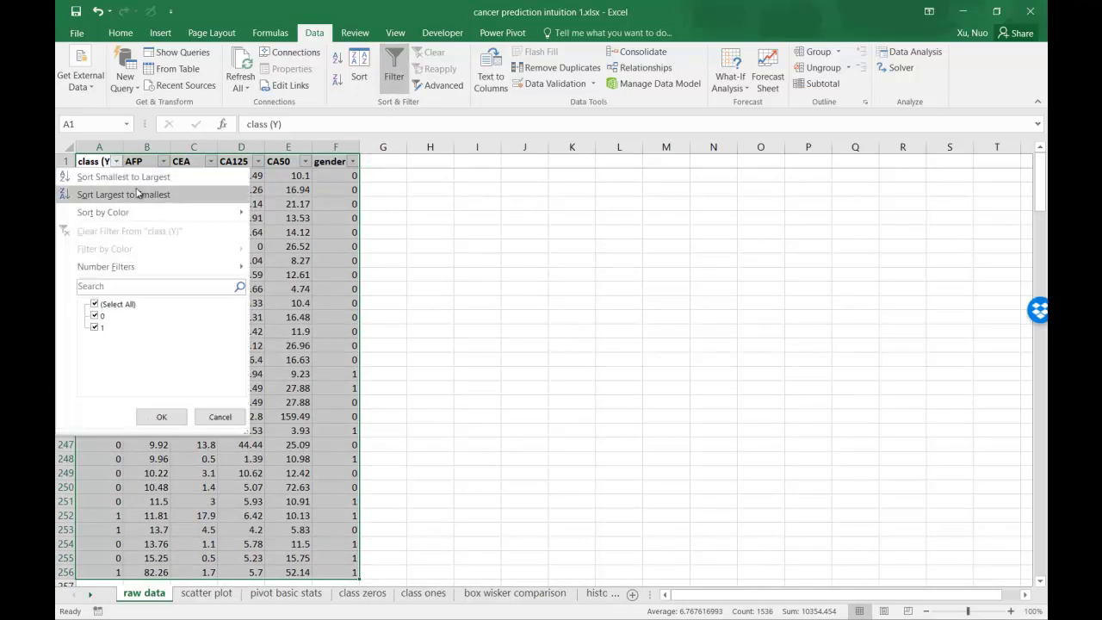
{"action": "left_click", "coordinate": [138, 193]}
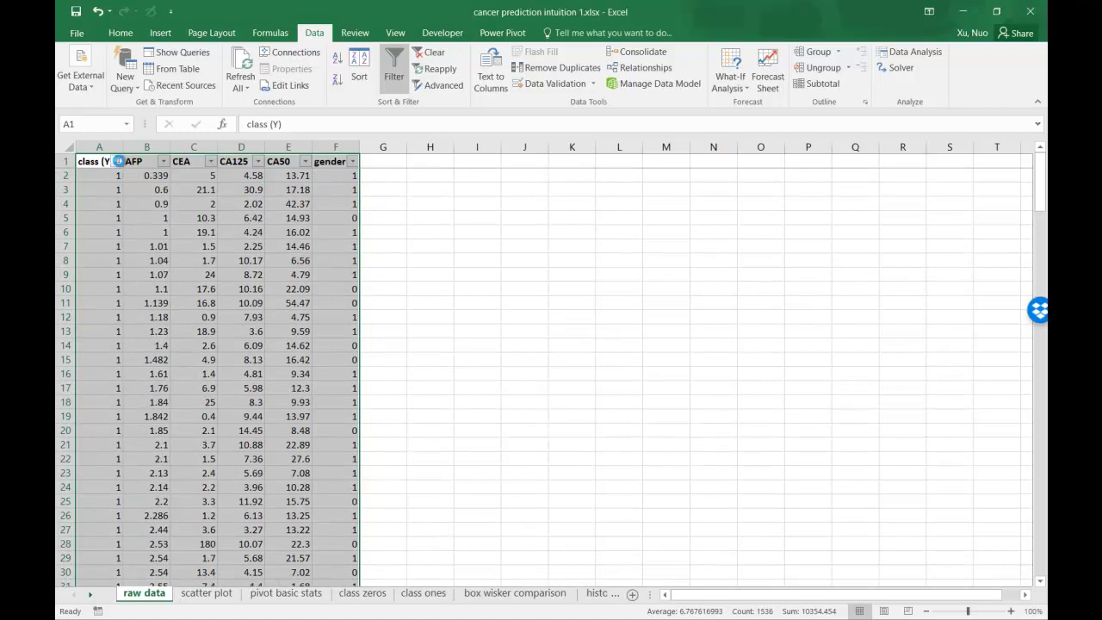
{"action": "left_click", "coordinate": [119, 161]}
{"action": "left_click", "coordinate": [129, 177]}
- Sort the table by the AFP column from largest to smallest
{"action": "left_click", "coordinate": [162, 162]}
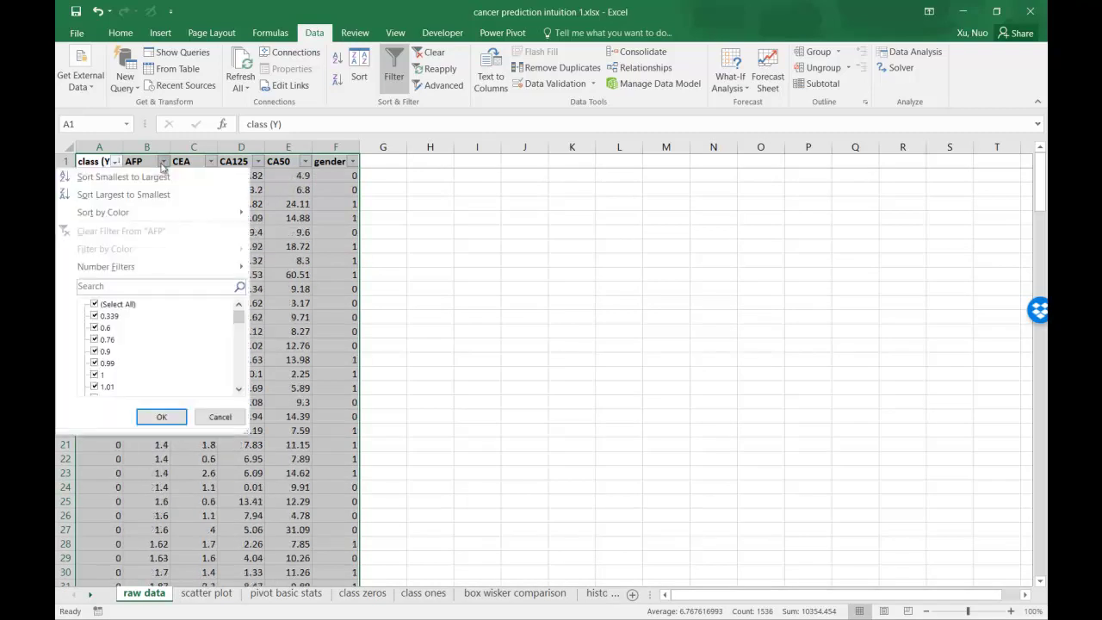
{"action": "left_click", "coordinate": [162, 194]}
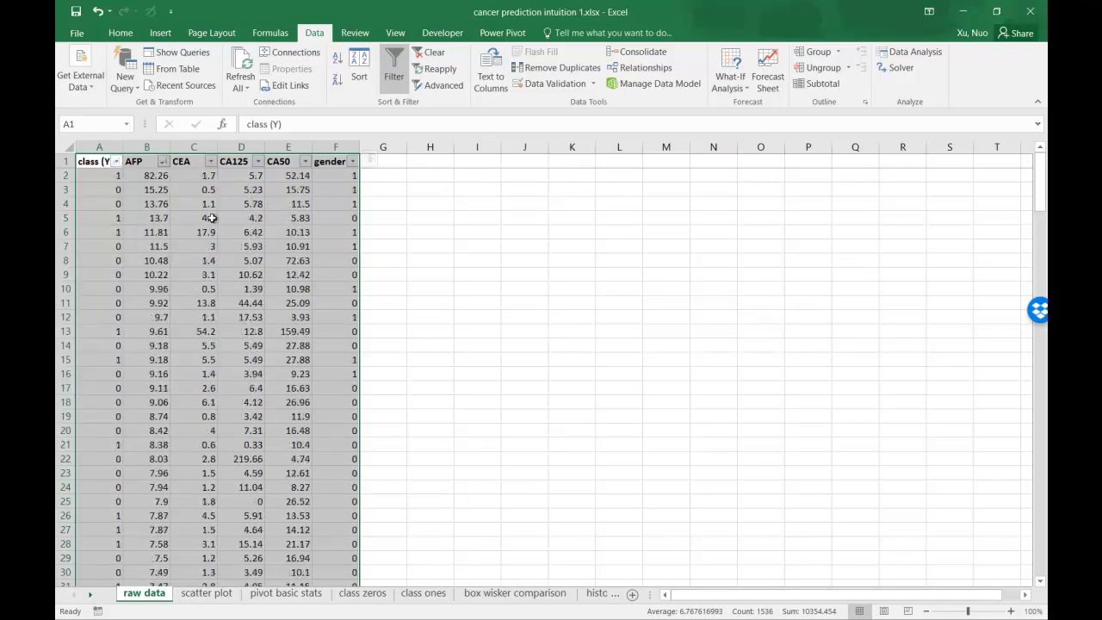
- Switch to the scatter plot sheet and examine how the class (Y) data relates to the class-versus-biomarker charts
{"action": "key", "text": "ctrl+Page_Down"}
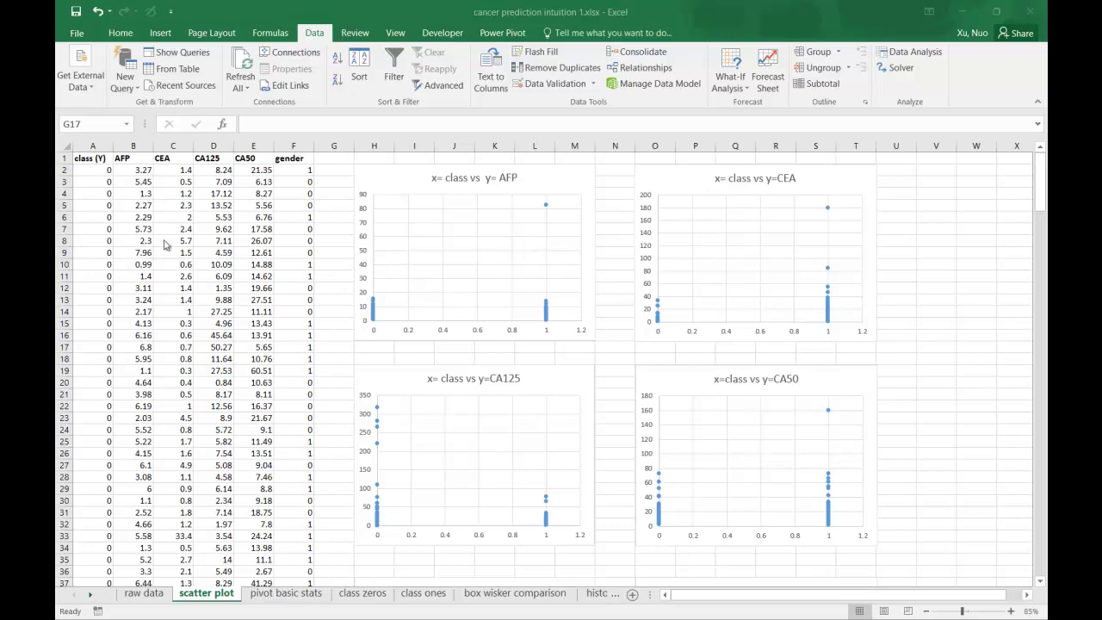
{"action": "left_click_drag", "start_coordinate": [99, 170], "coordinate": [123, 170]}
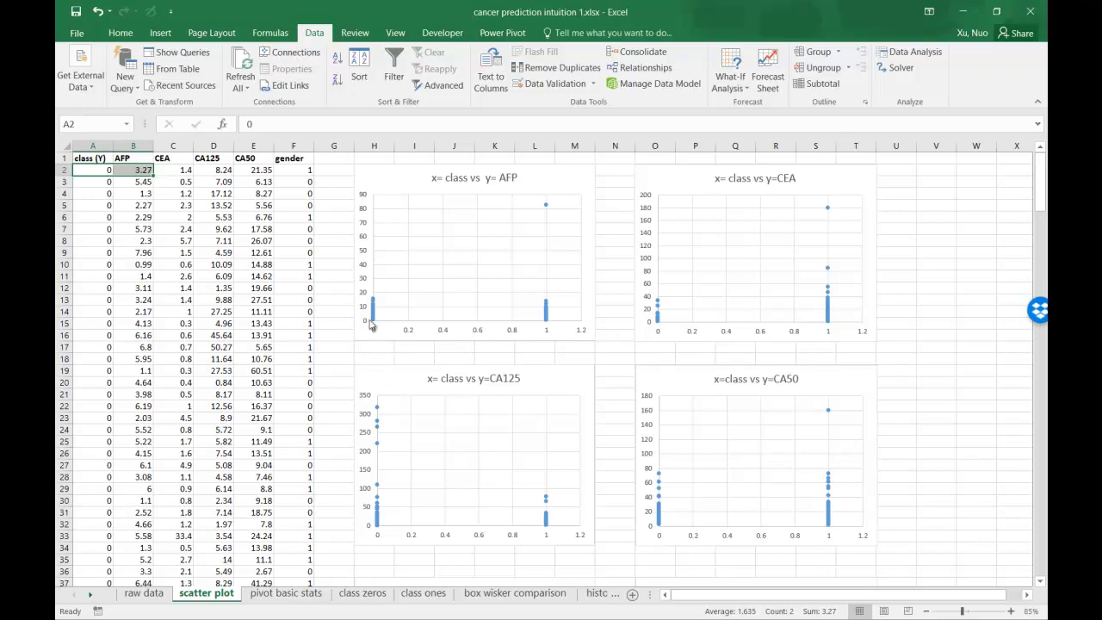
{"action": "mouse_move", "coordinate": [376, 320]}
{"action": "left_click", "coordinate": [98, 208]}
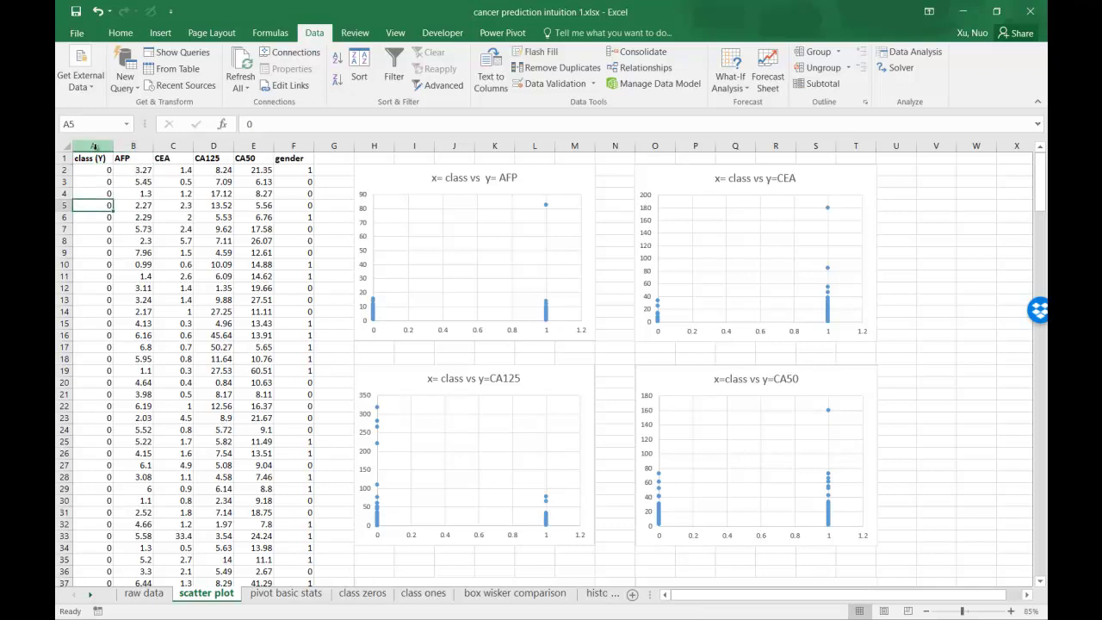
{"action": "left_click", "coordinate": [93, 146]}
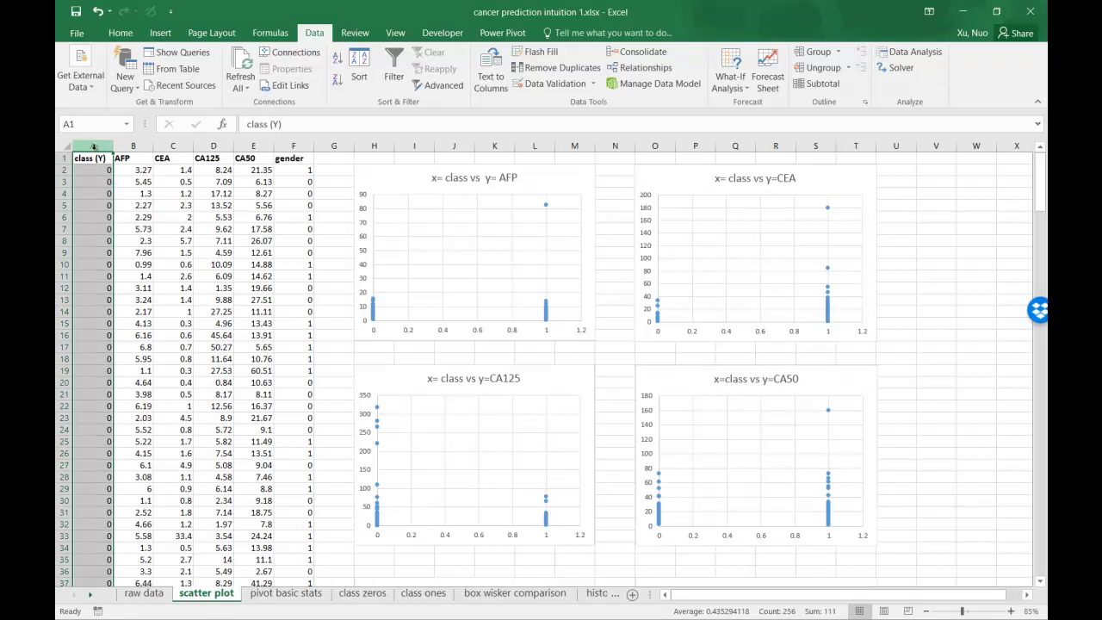
{"action": "left_click", "coordinate": [397, 562]}
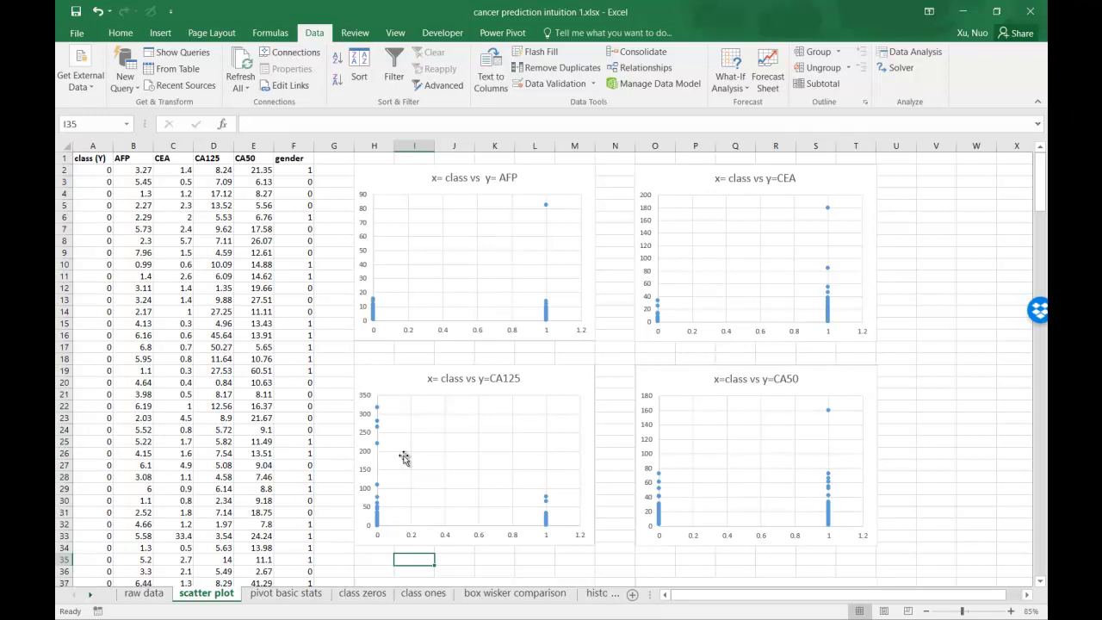
{"action": "scroll", "coordinate": [404, 458], "scroll_direction": "down", "scroll_amount": 1}
{"action": "scroll", "coordinate": [403, 458], "scroll_direction": "up", "scroll_amount": 1}
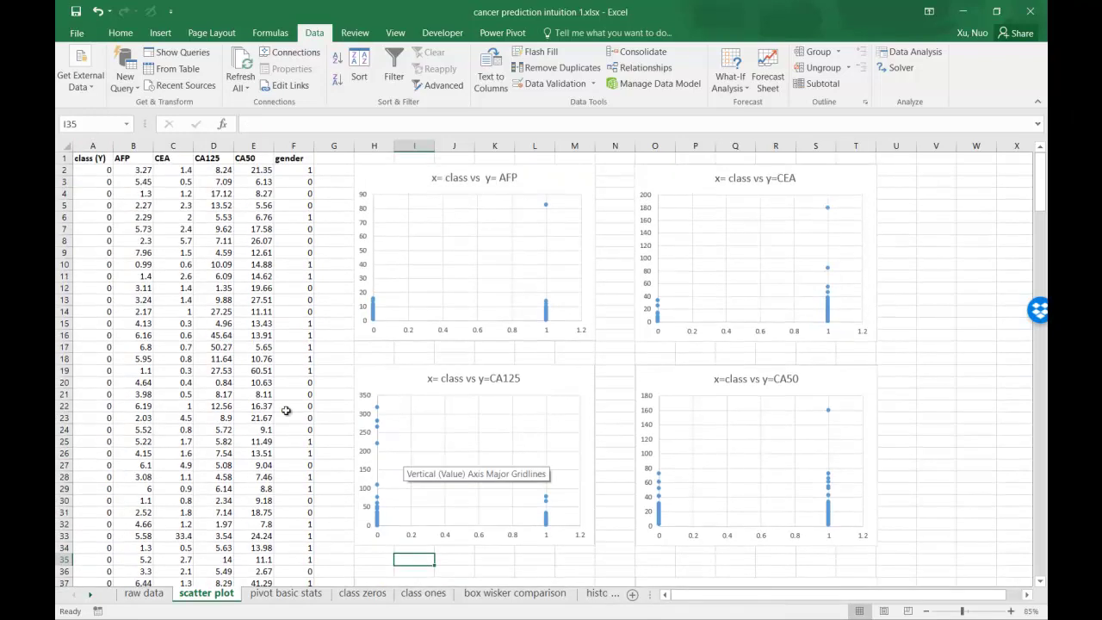
- Select the AFP and CEA columns in turn and examine the AFP vs CEA and CA125 vs CA50 scatter plots
{"action": "left_click", "coordinate": [137, 147]}
{"action": "left_click", "coordinate": [174, 147]}
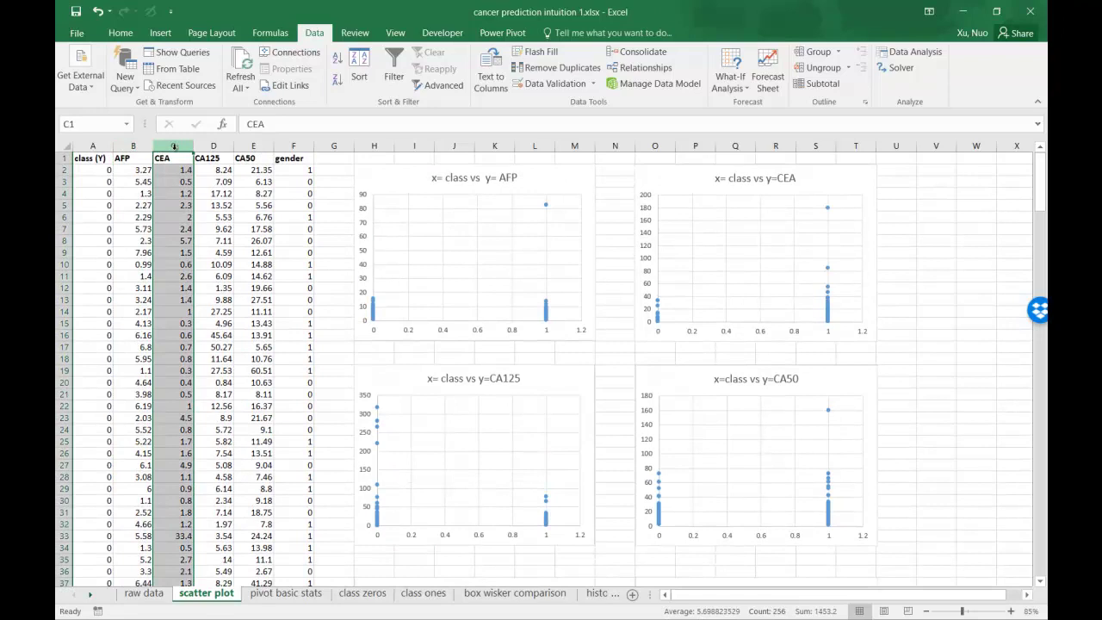
{"action": "scroll", "coordinate": [437, 337], "scroll_direction": "down", "scroll_amount": 9}
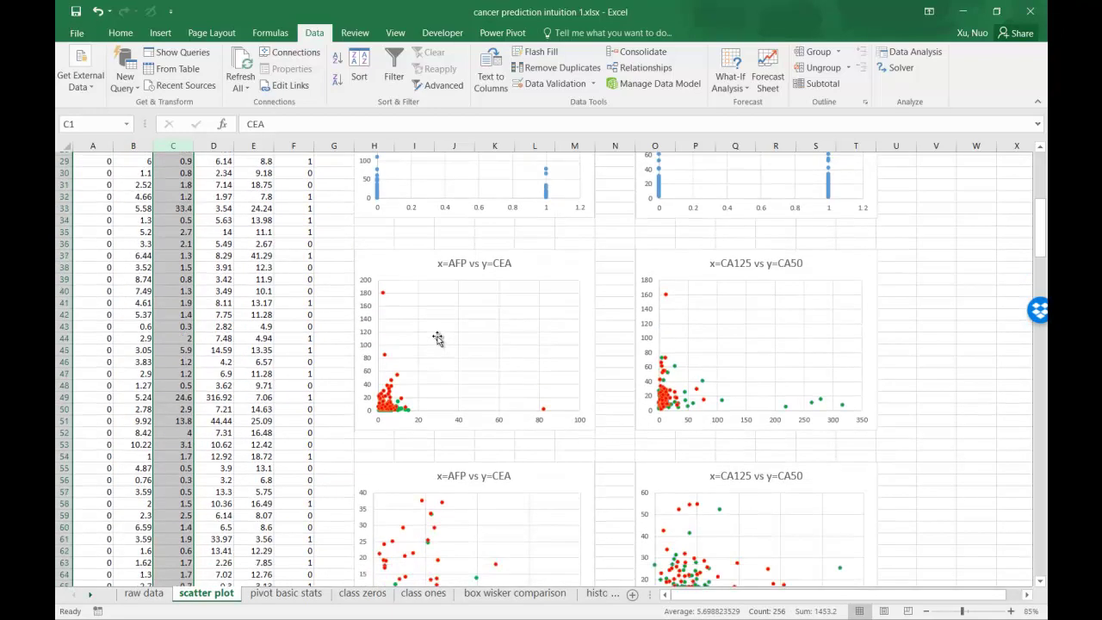
{"action": "scroll", "coordinate": [437, 337], "scroll_direction": "down", "scroll_amount": 2}
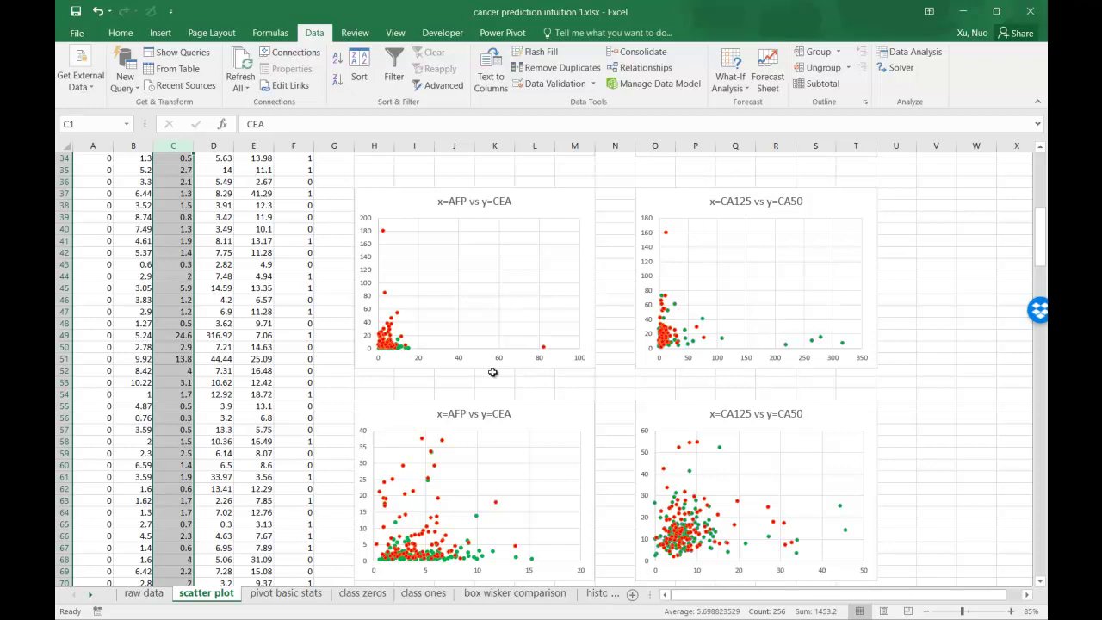
{"action": "scroll", "coordinate": [427, 371], "scroll_direction": "down", "scroll_amount": 1}
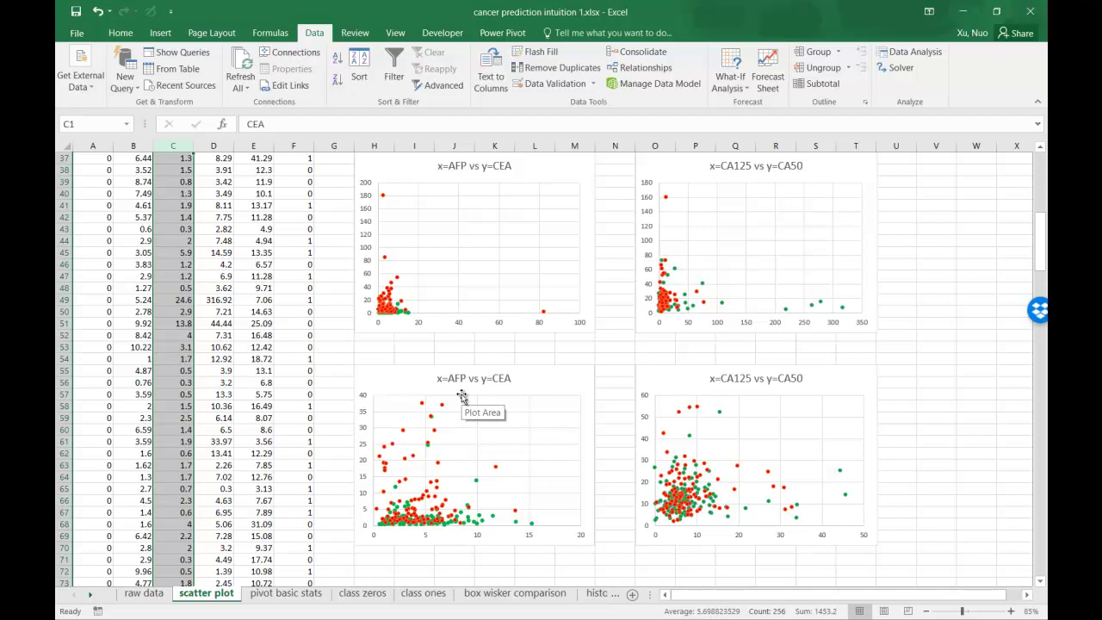
{"action": "scroll", "coordinate": [462, 398], "scroll_direction": "down", "scroll_amount": 1}
{"action": "scroll", "coordinate": [462, 399], "scroll_direction": "up", "scroll_amount": 1}
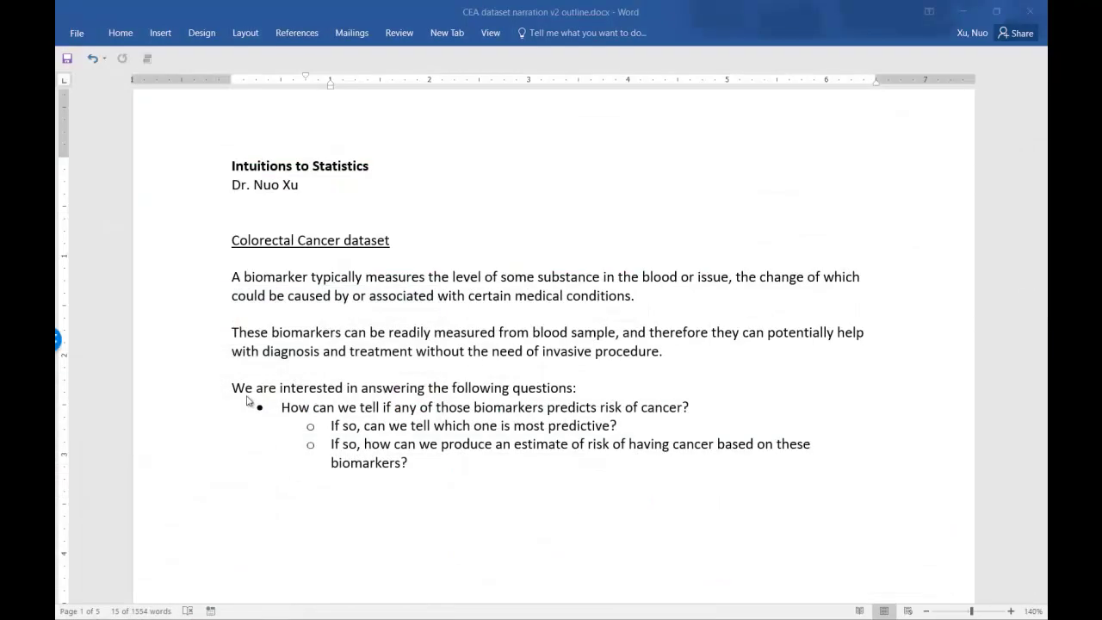
- Switch to the Word outline, highlight the question on estimating cancer risk, and go to the Two intuitions section
{"action": "left_click_drag", "start_coordinate": [425, 481], "coordinate": [364, 444]}
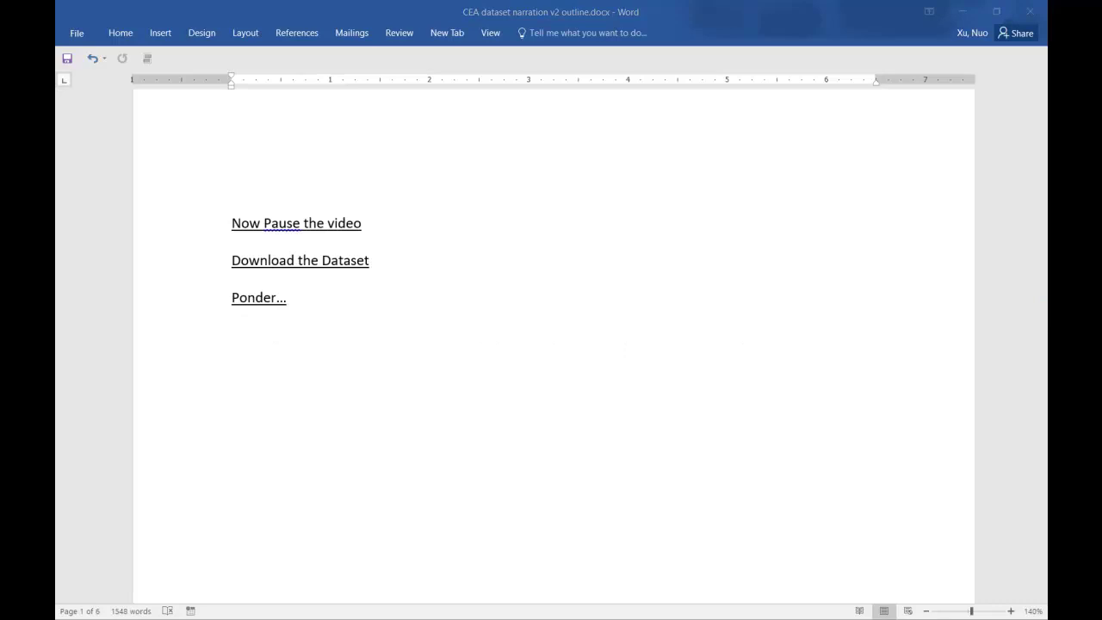
{"action": "left_click", "coordinate": [347, 337]}
{"action": "scroll", "coordinate": [280, 222], "scroll_direction": "down", "scroll_amount": 10}
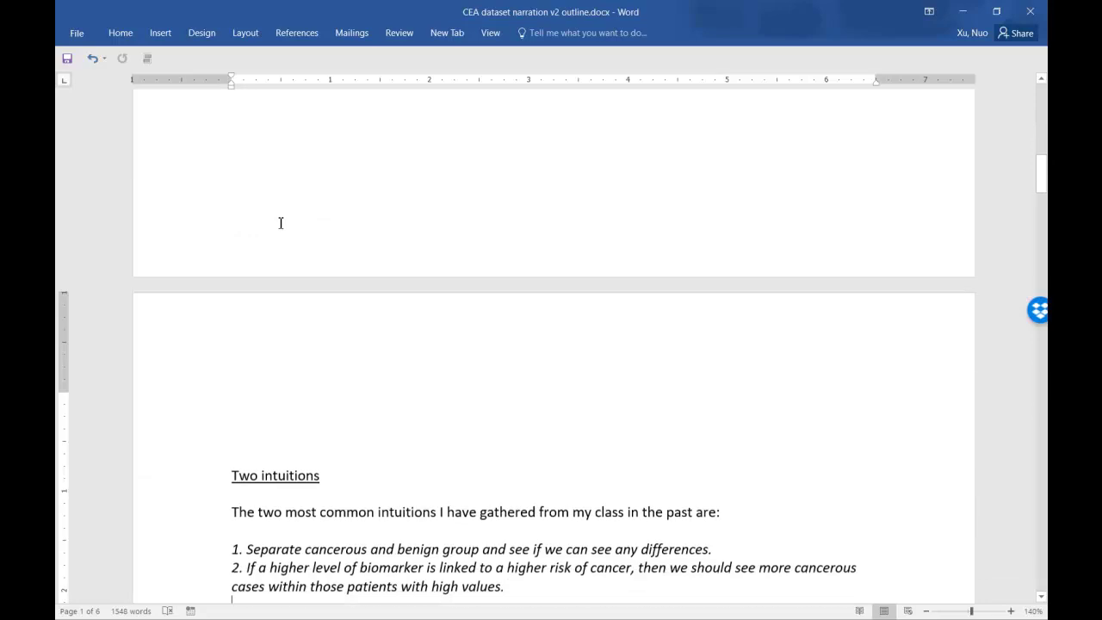
{"action": "scroll", "coordinate": [281, 222], "scroll_direction": "down", "scroll_amount": 1}
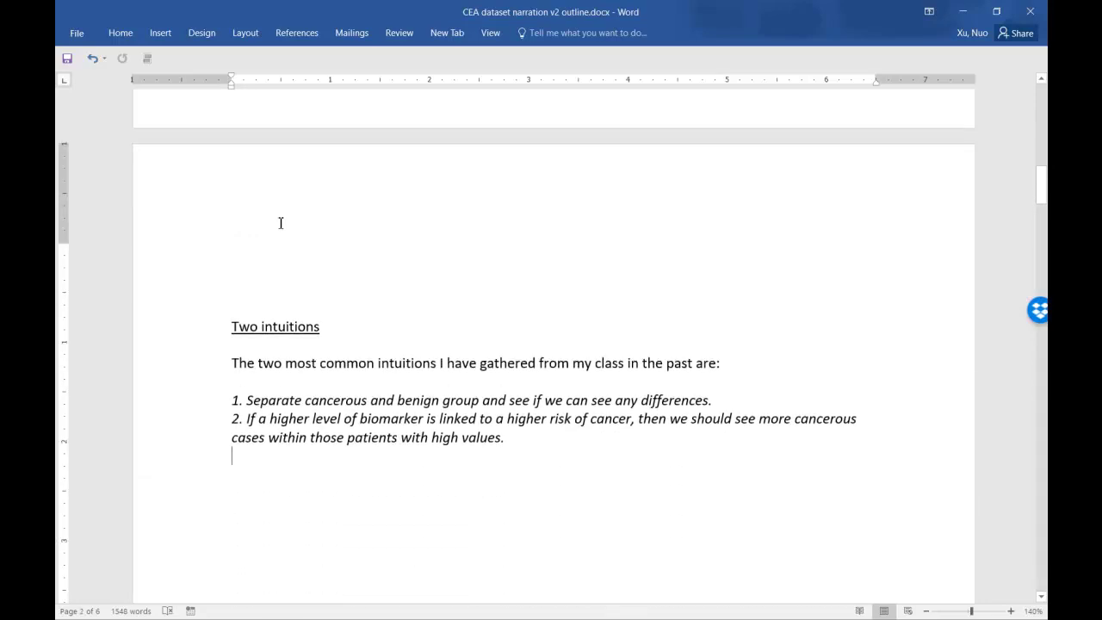
{"action": "scroll", "coordinate": [281, 223], "scroll_direction": "down", "scroll_amount": 1}
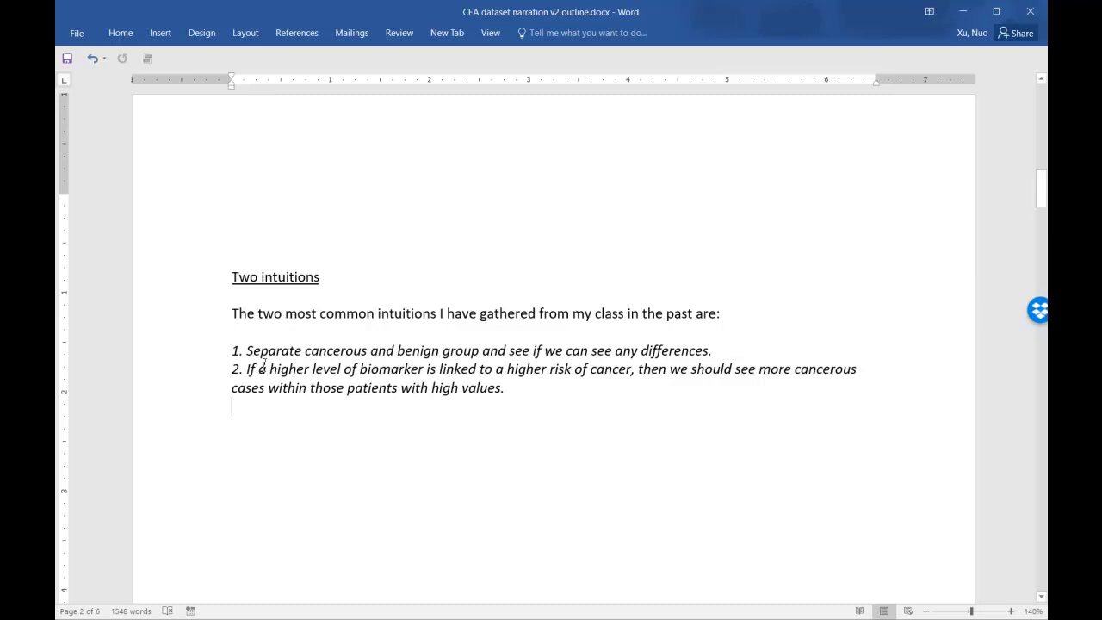
- Highlight the first intuition on separating cancerous and benign groups, and the second on higher biomarker levels and cancer risk
{"action": "left_click_drag", "start_coordinate": [250, 352], "coordinate": [723, 351]}
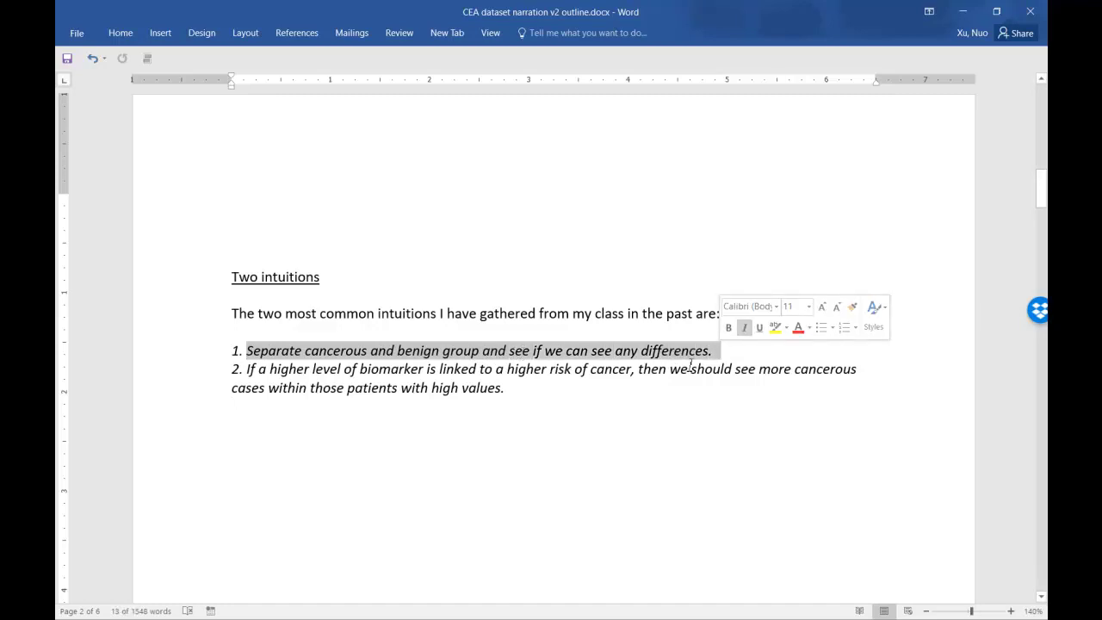
{"action": "left_click", "coordinate": [582, 423]}
{"action": "left_click_drag", "start_coordinate": [542, 388], "coordinate": [255, 372]}
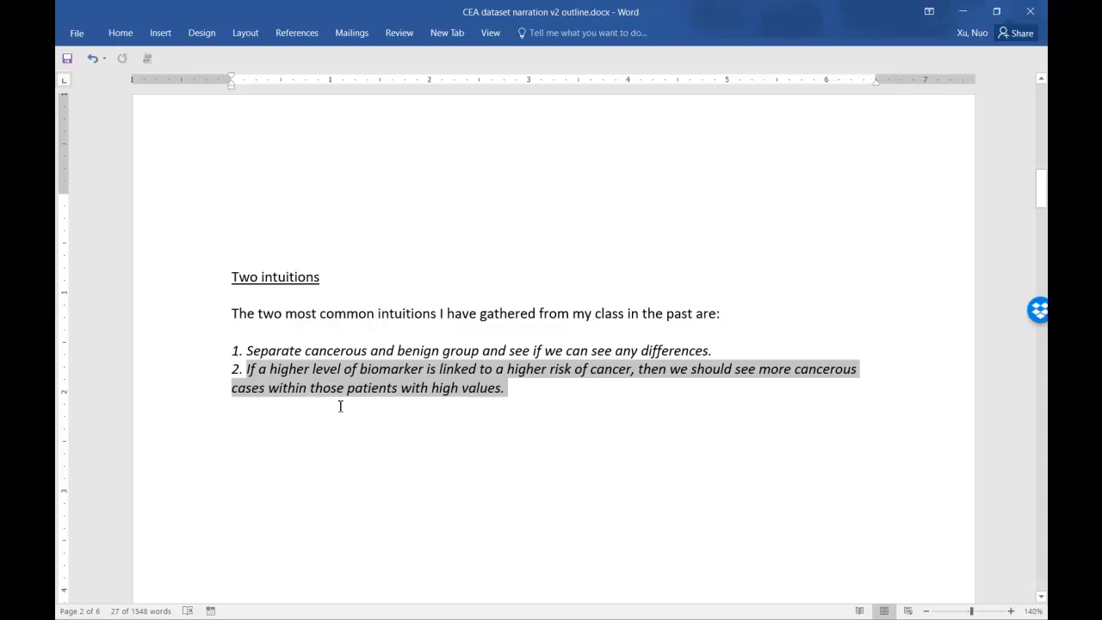
{"action": "left_click", "coordinate": [447, 440]}
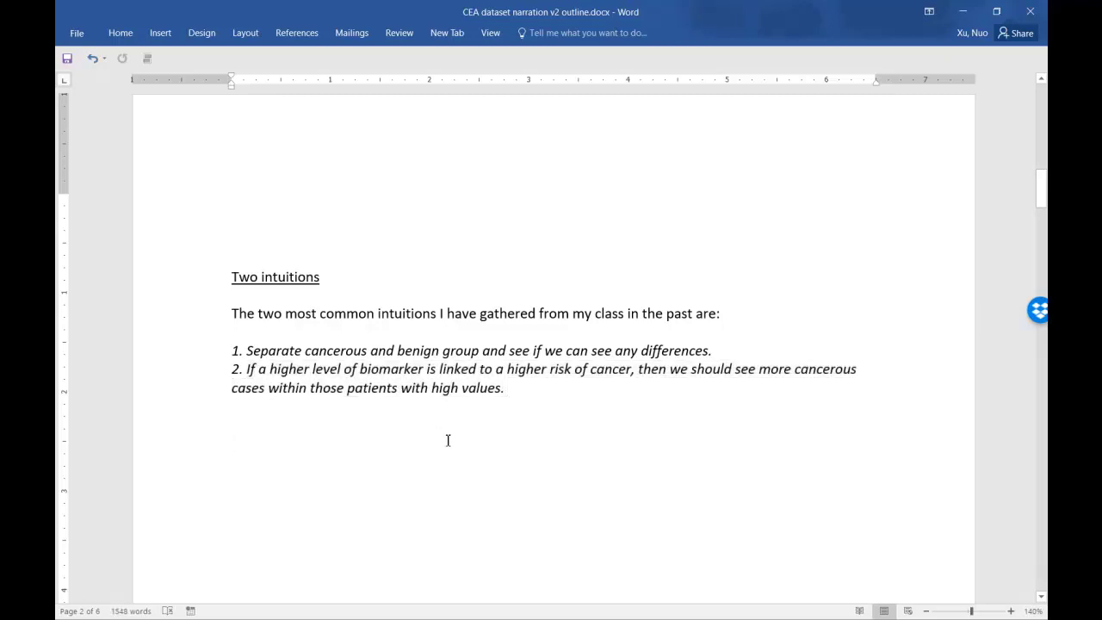
- Go to Intuition 1 closer examination and highlight the sentences on group differences in the biomarkers and on characteristics of predictive biomarkers
{"action": "scroll", "coordinate": [448, 440], "scroll_direction": "down", "scroll_amount": 2}
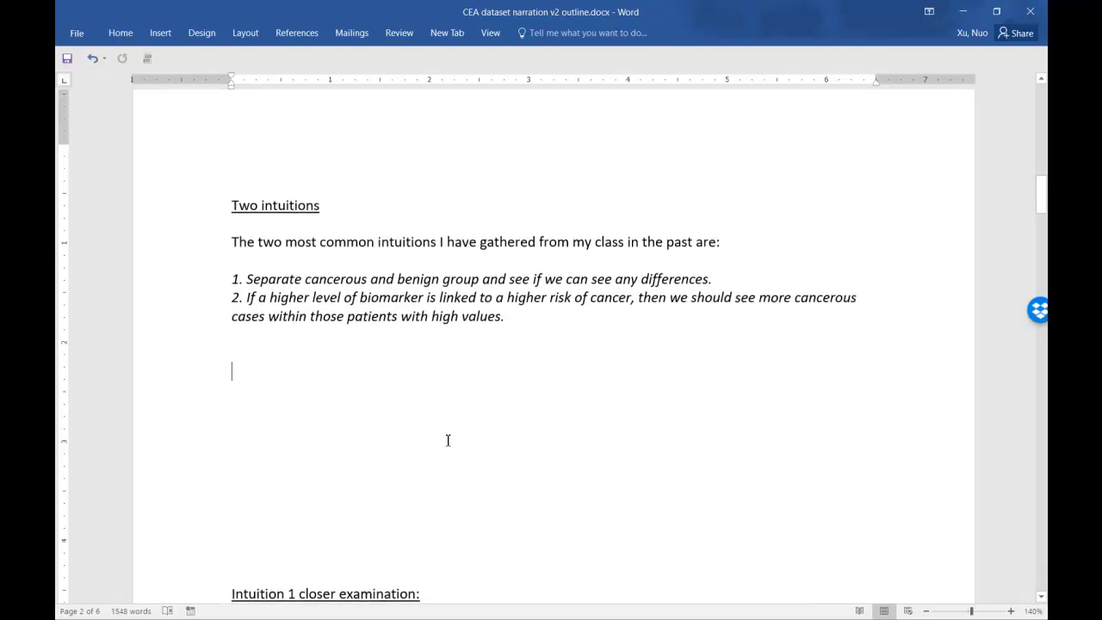
{"action": "scroll", "coordinate": [448, 440], "scroll_direction": "down", "scroll_amount": 5}
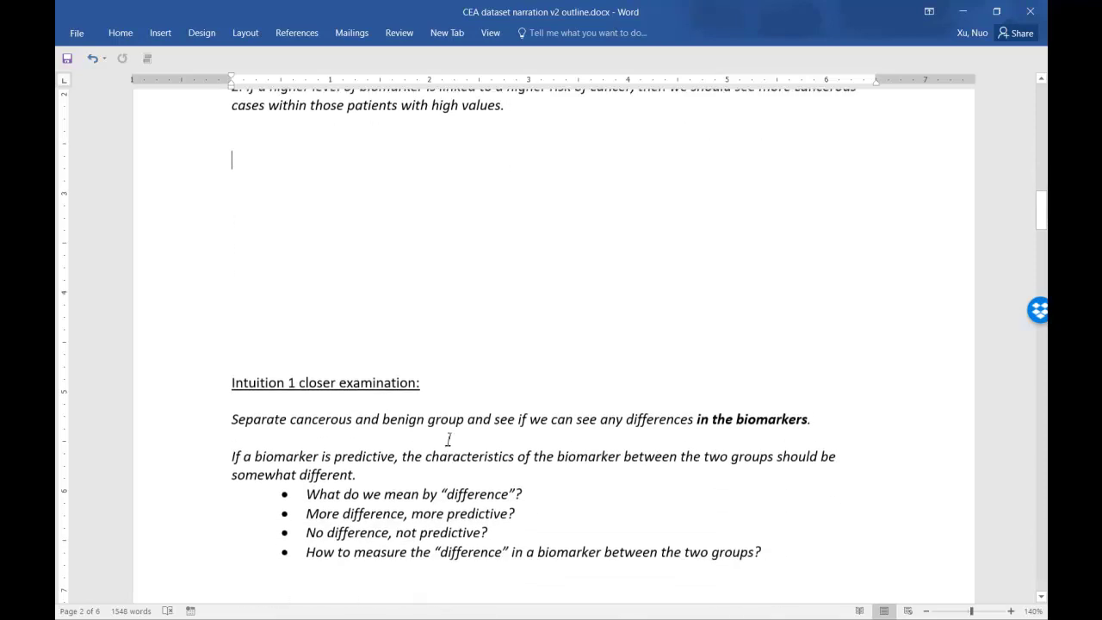
{"action": "scroll", "coordinate": [431, 281], "scroll_direction": "down", "scroll_amount": 1}
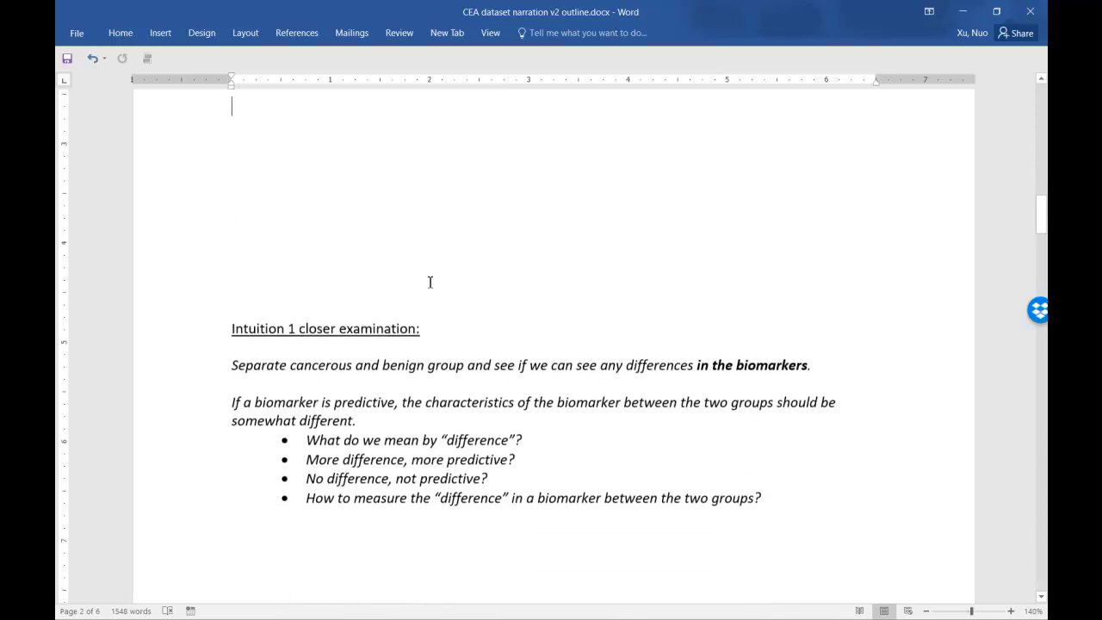
{"action": "scroll", "coordinate": [431, 241], "scroll_direction": "down", "scroll_amount": 1}
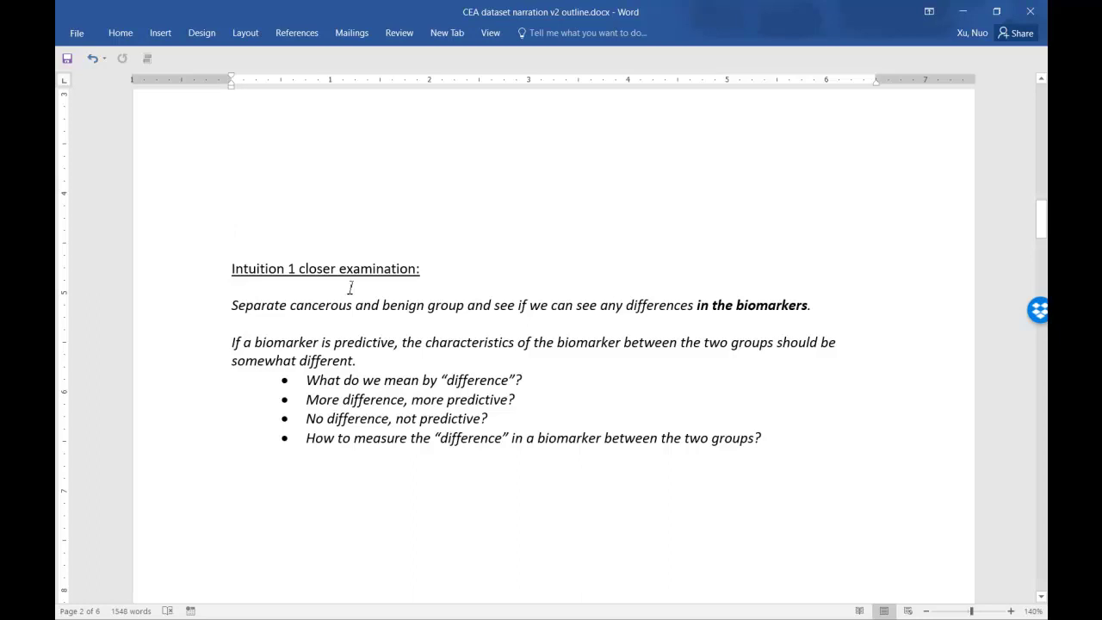
{"action": "left_click_drag", "start_coordinate": [443, 267], "coordinate": [674, 310]}
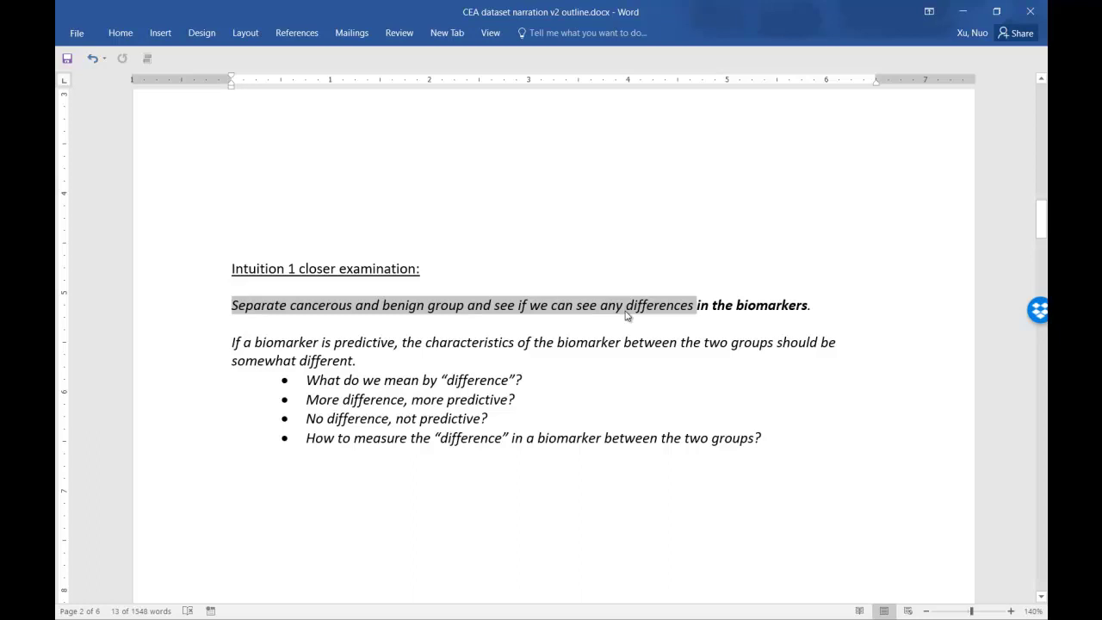
{"action": "left_click_drag", "start_coordinate": [813, 306], "coordinate": [638, 316]}
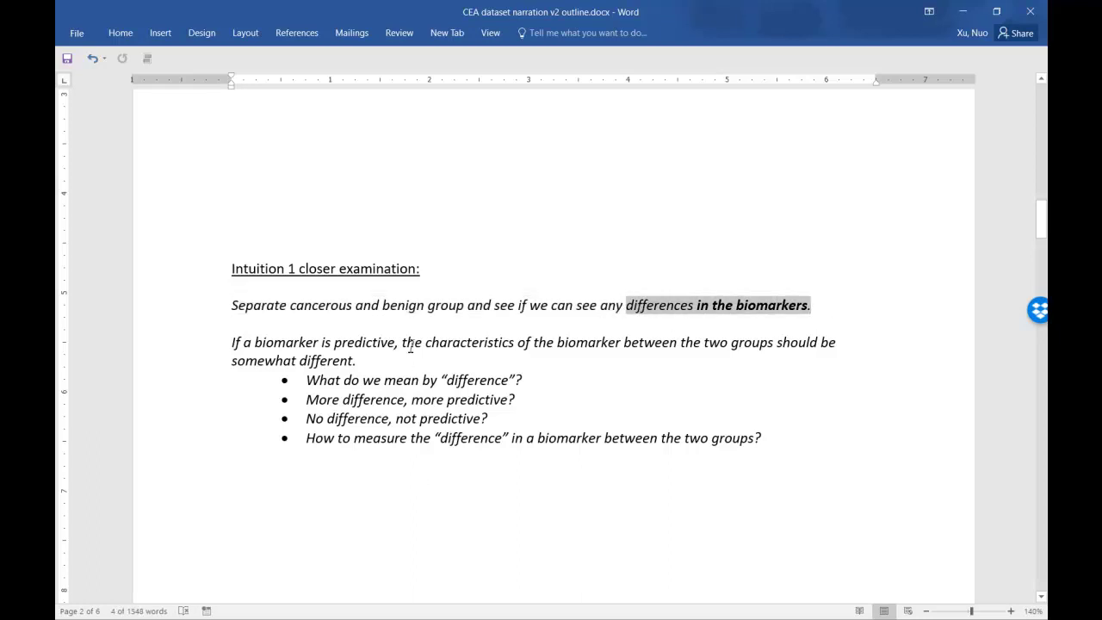
{"action": "left_click_drag", "start_coordinate": [383, 355], "coordinate": [231, 343]}
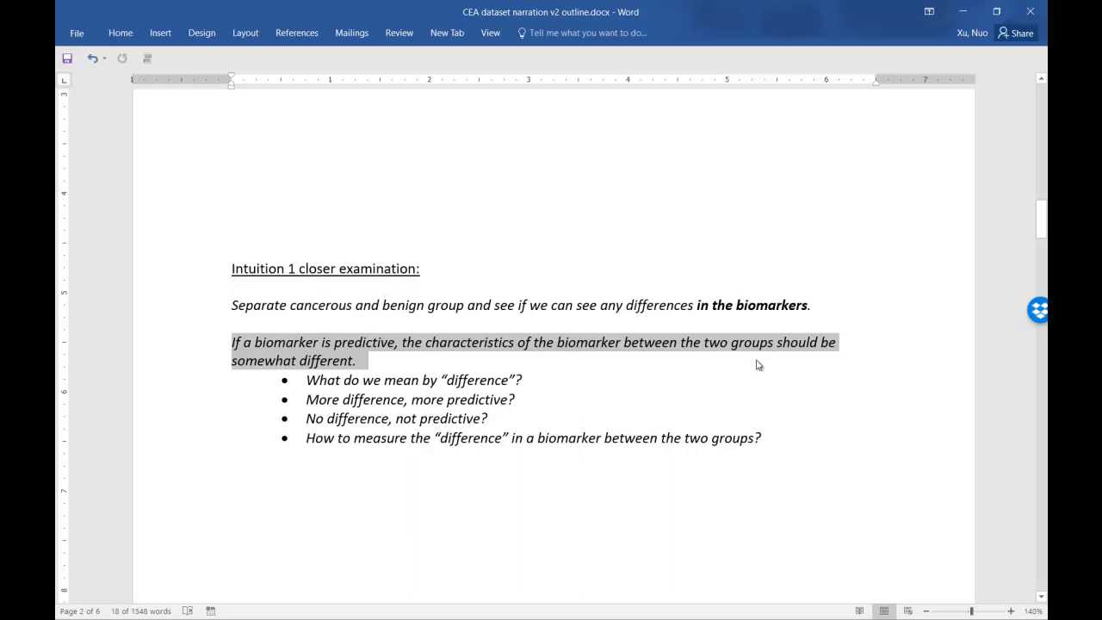
{"action": "left_click", "coordinate": [375, 362]}
{"action": "left_click_drag", "start_coordinate": [375, 362], "coordinate": [222, 343]}
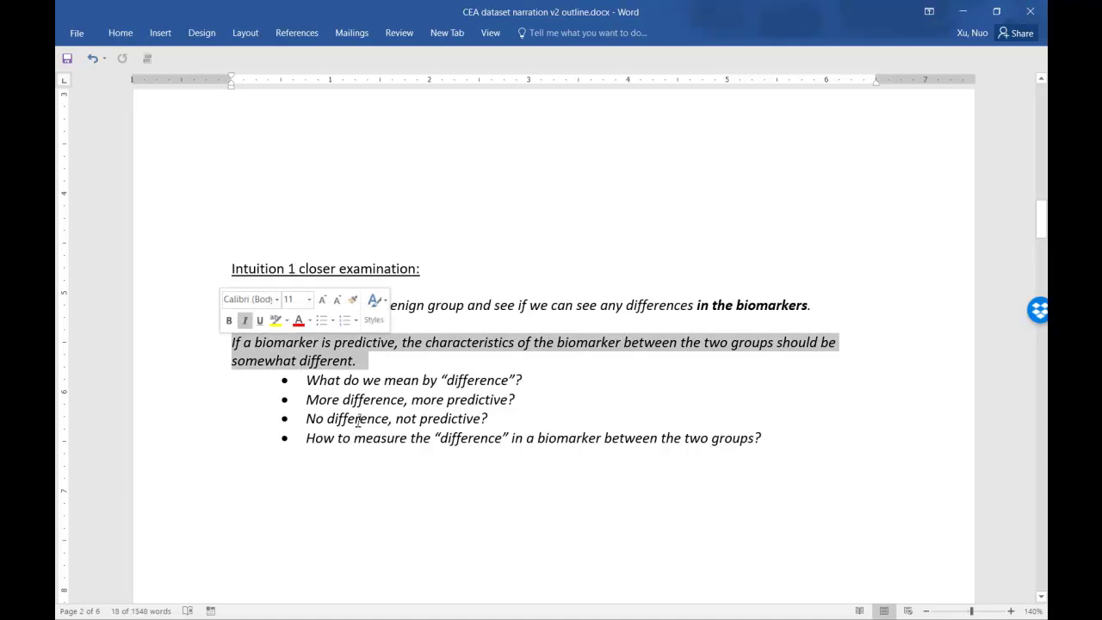
{"action": "left_click", "coordinate": [382, 458]}
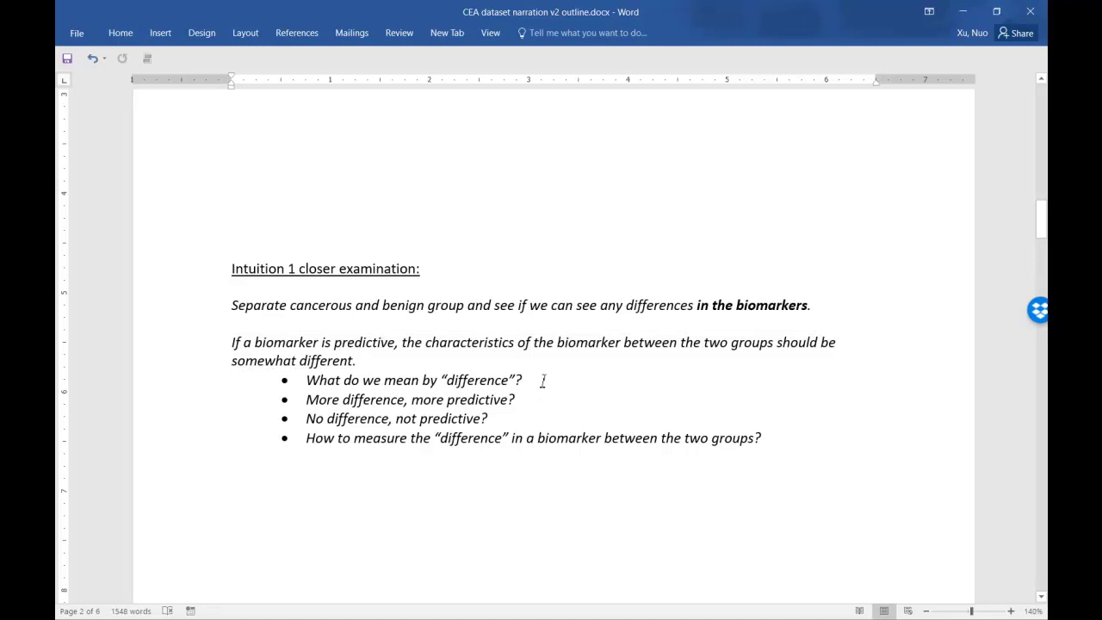
- Highlight each of the four bulleted questions in turn, from the meaning of "difference" to measuring it between the two groups
{"action": "left_click_drag", "start_coordinate": [534, 382], "coordinate": [319, 384]}
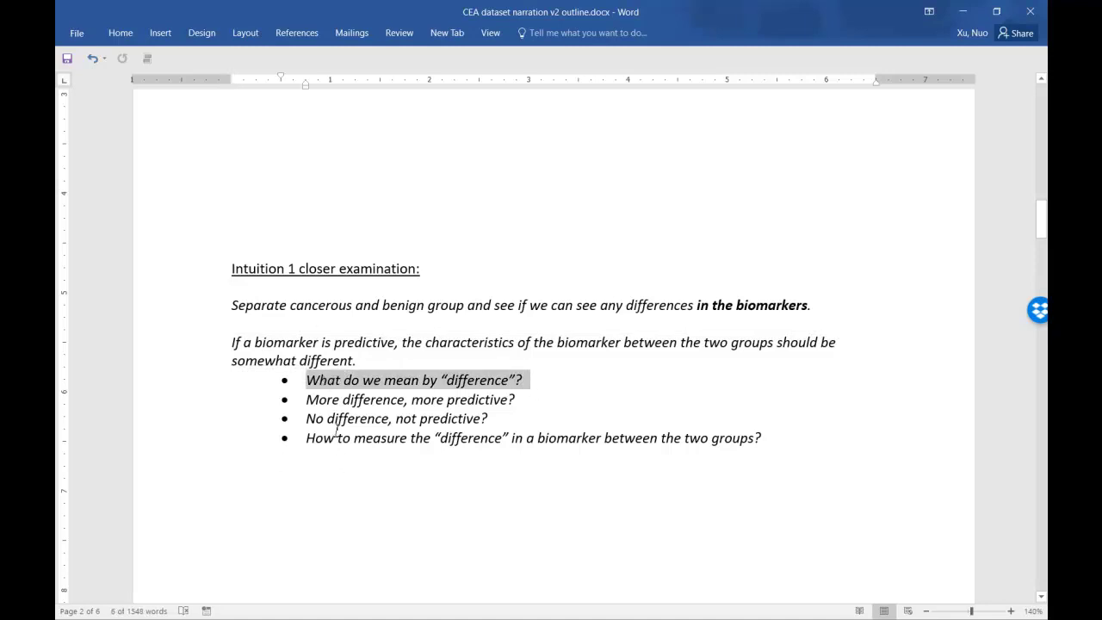
{"action": "left_click_drag", "start_coordinate": [307, 398], "coordinate": [532, 398]}
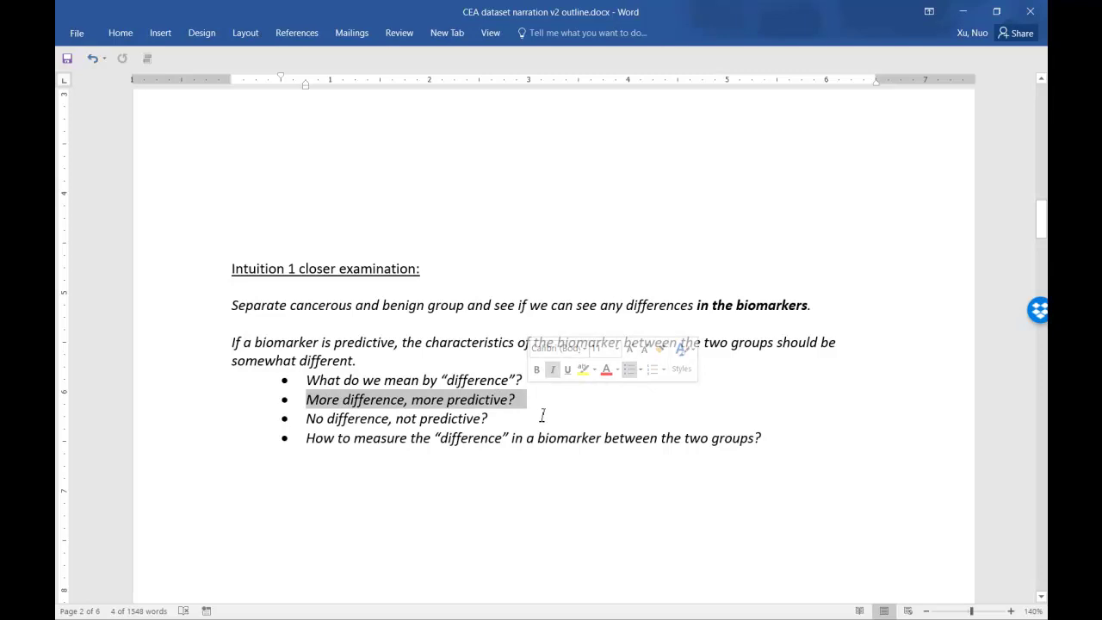
{"action": "left_click", "coordinate": [544, 417]}
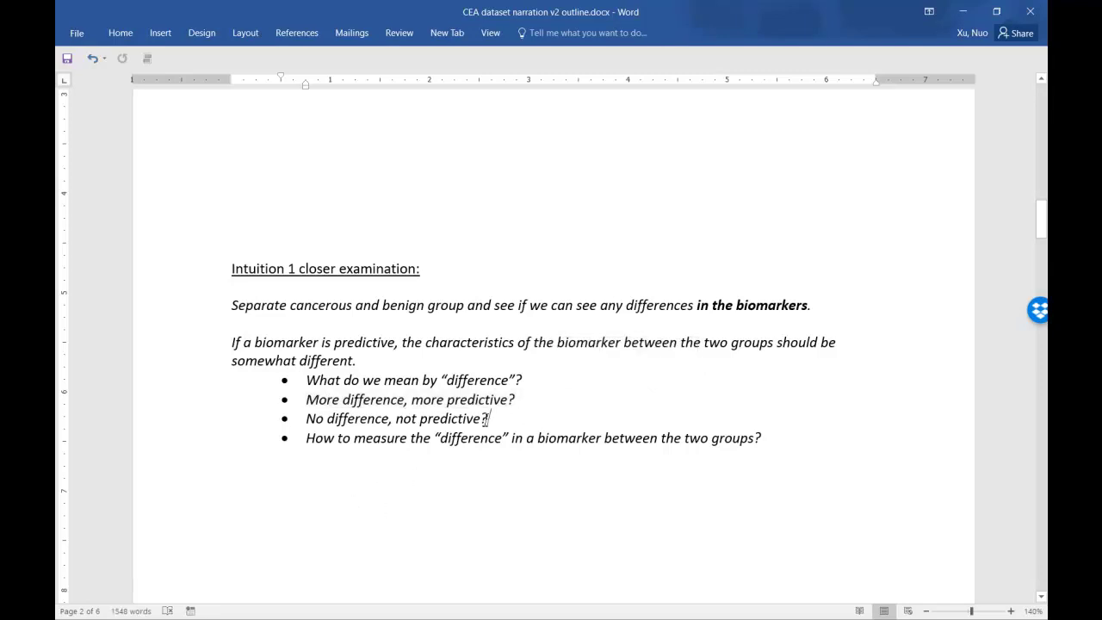
{"action": "left_click_drag", "start_coordinate": [487, 418], "coordinate": [305, 419]}
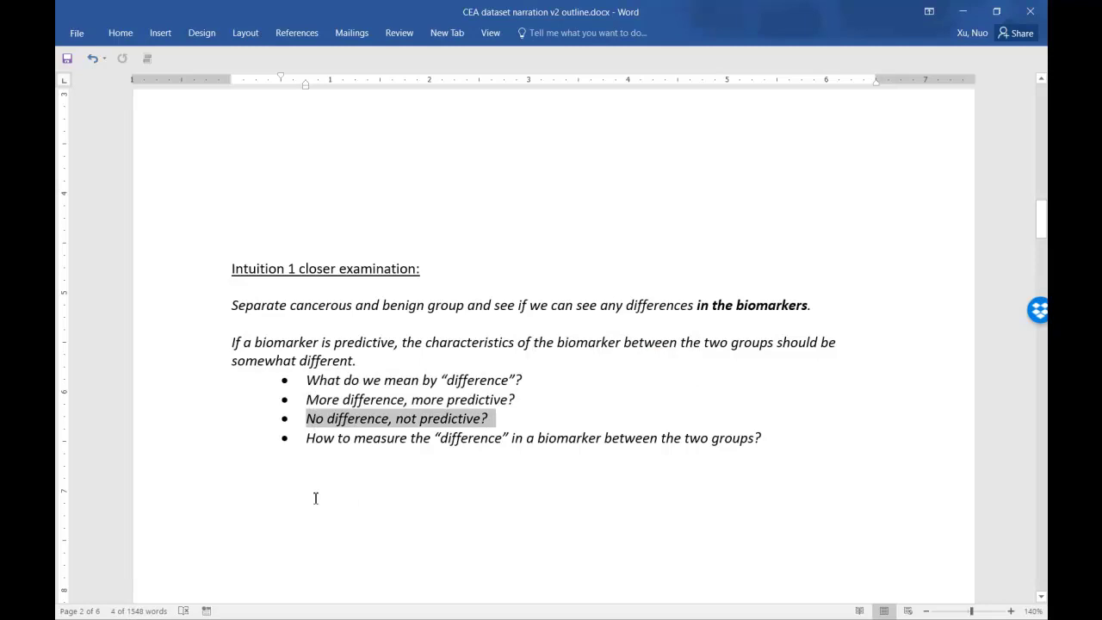
{"action": "left_click", "coordinate": [370, 482]}
{"action": "left_click_drag", "start_coordinate": [307, 439], "coordinate": [560, 444]}
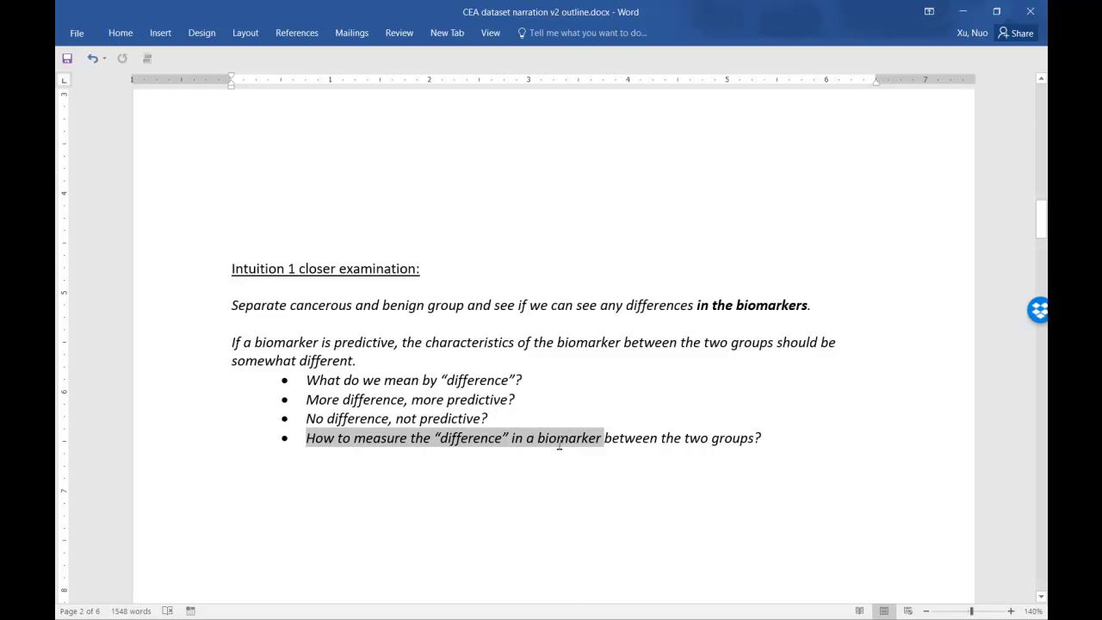
{"action": "left_click_drag", "start_coordinate": [594, 442], "coordinate": [771, 441]}
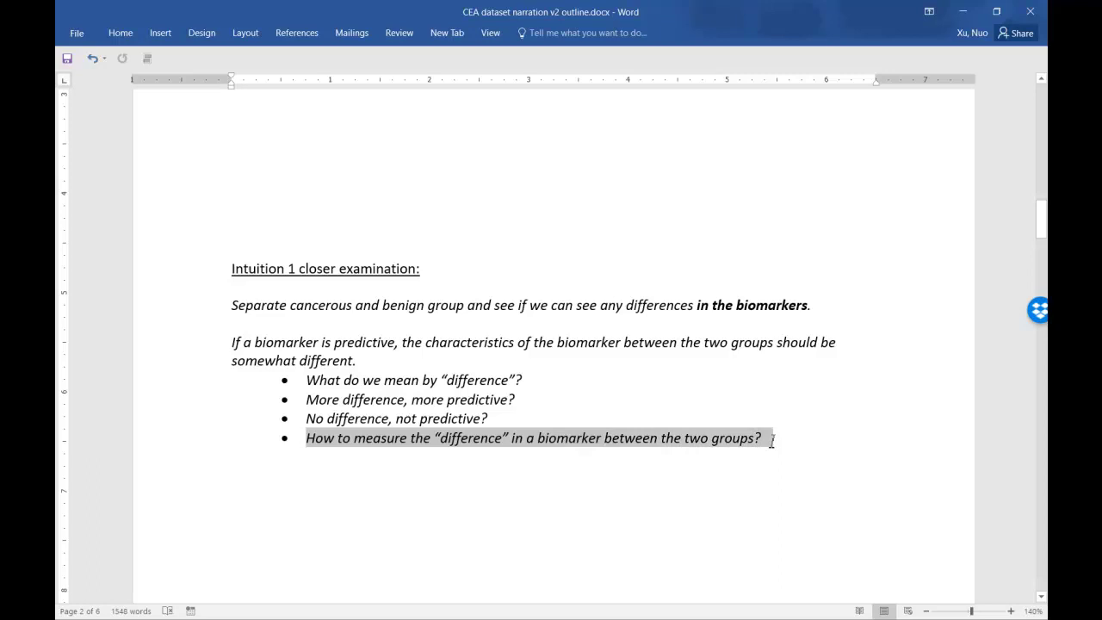
{"action": "left_click_drag", "start_coordinate": [771, 441], "coordinate": [767, 443]}
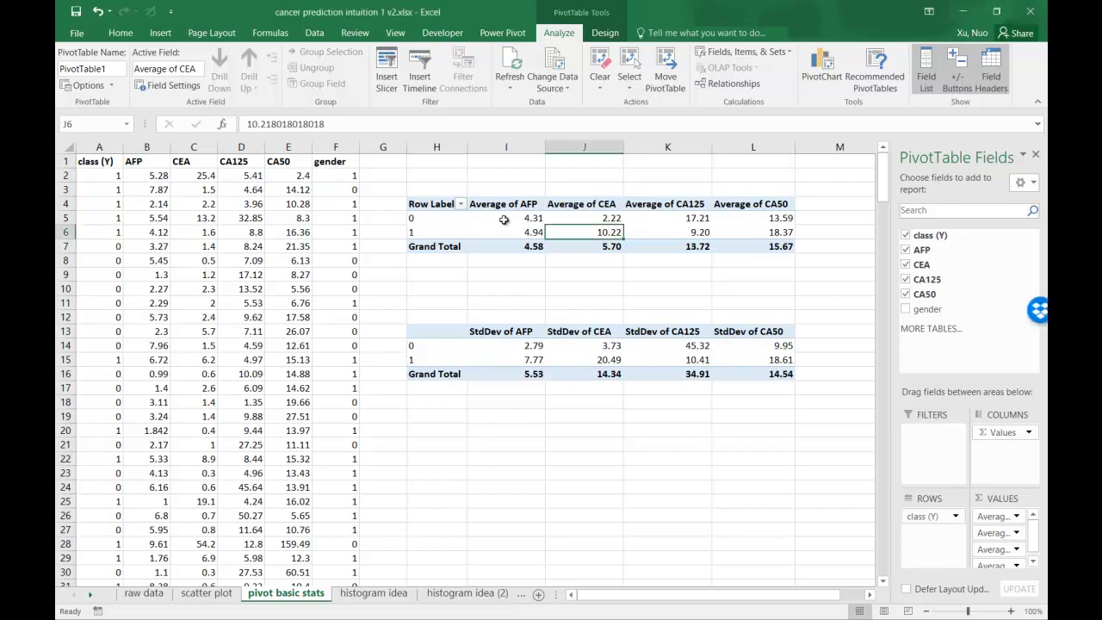
- Compare the average and standard deviation of AFP for classes 0 and 1 in the two pivot tables
{"action": "left_click", "coordinate": [491, 222]}
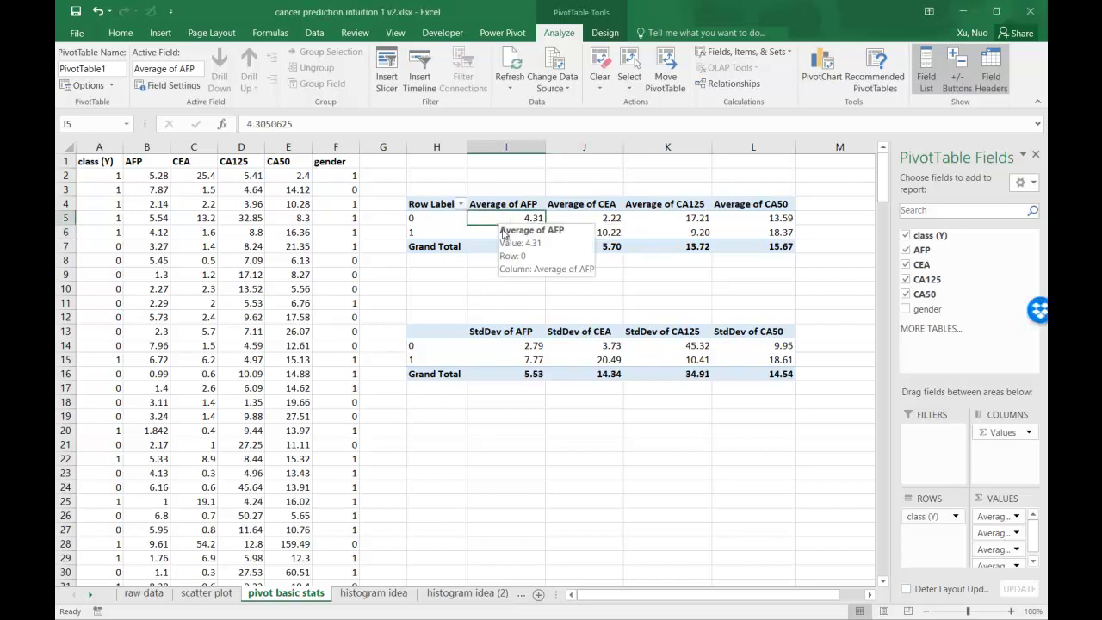
{"action": "left_click", "coordinate": [498, 306]}
{"action": "left_click", "coordinate": [499, 346]}
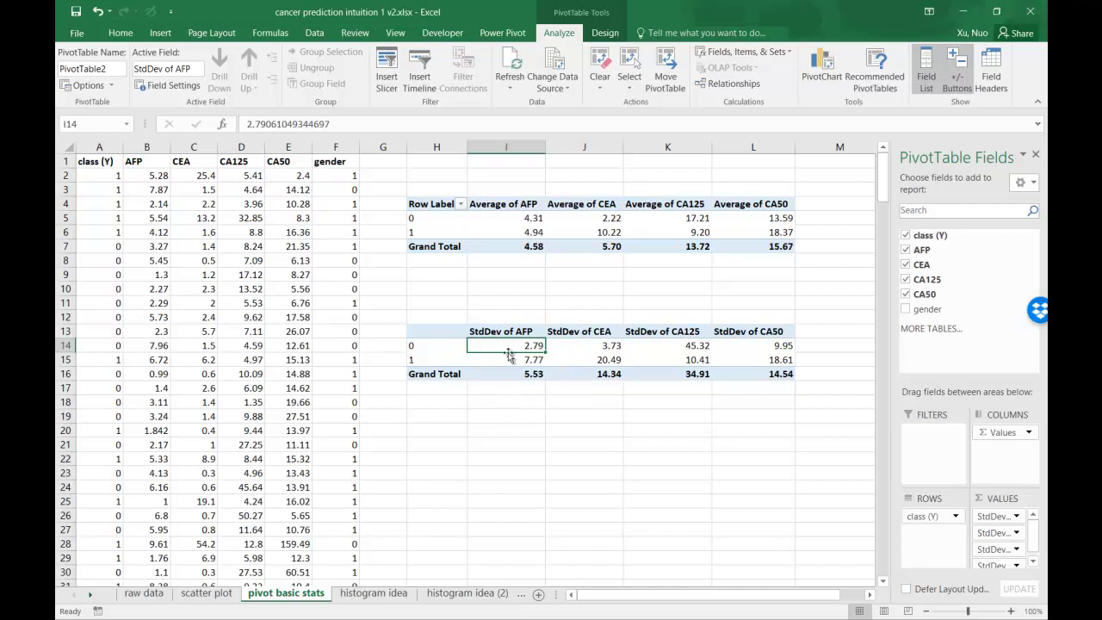
{"action": "mouse_move", "coordinate": [514, 218]}
{"action": "mouse_move", "coordinate": [511, 365]}
{"action": "mouse_move", "coordinate": [508, 345]}
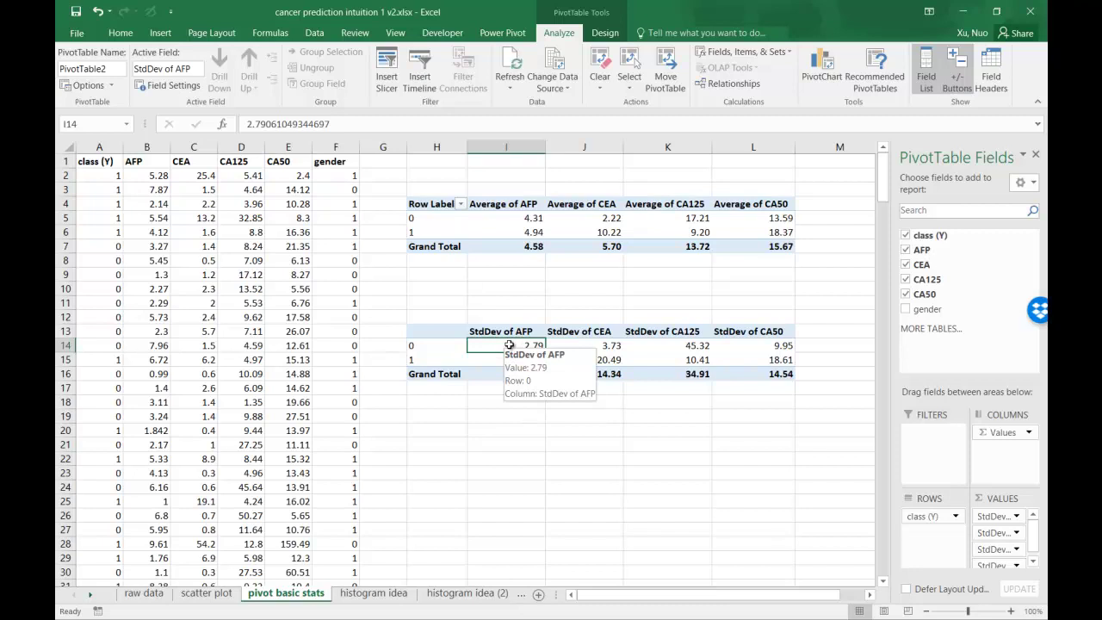
{"action": "left_click", "coordinate": [522, 415]}
{"action": "left_click", "coordinate": [517, 275]}
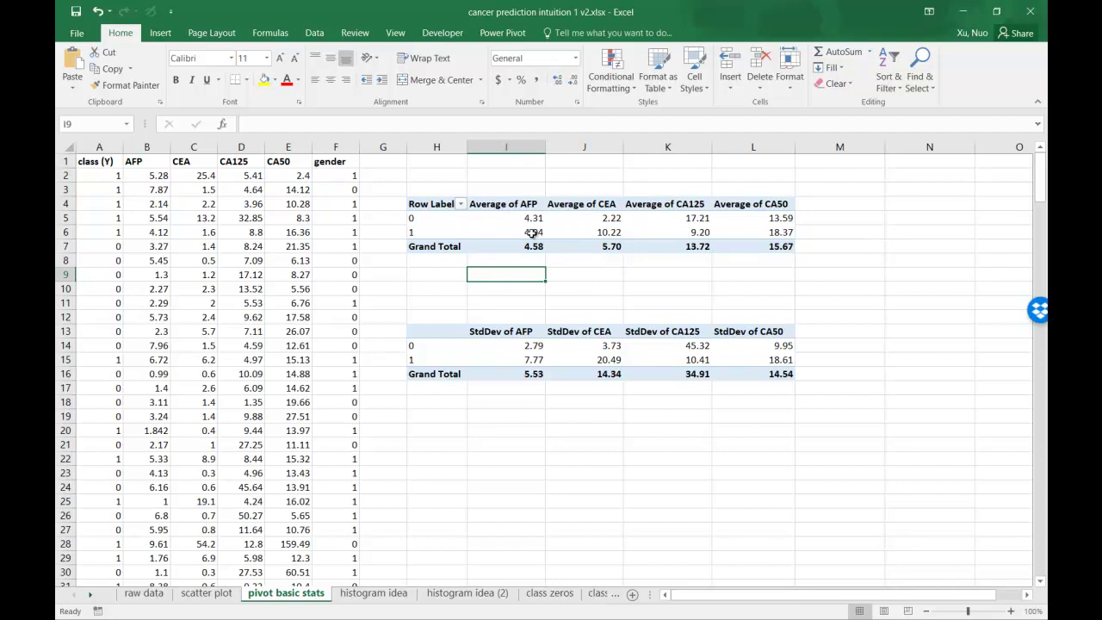
- Examine the pivot averages of AFP, CEA, and CA50 for class 1, and the class 0 average of CA125
{"action": "mouse_move", "coordinate": [549, 260]}
{"action": "left_click", "coordinate": [527, 204]}
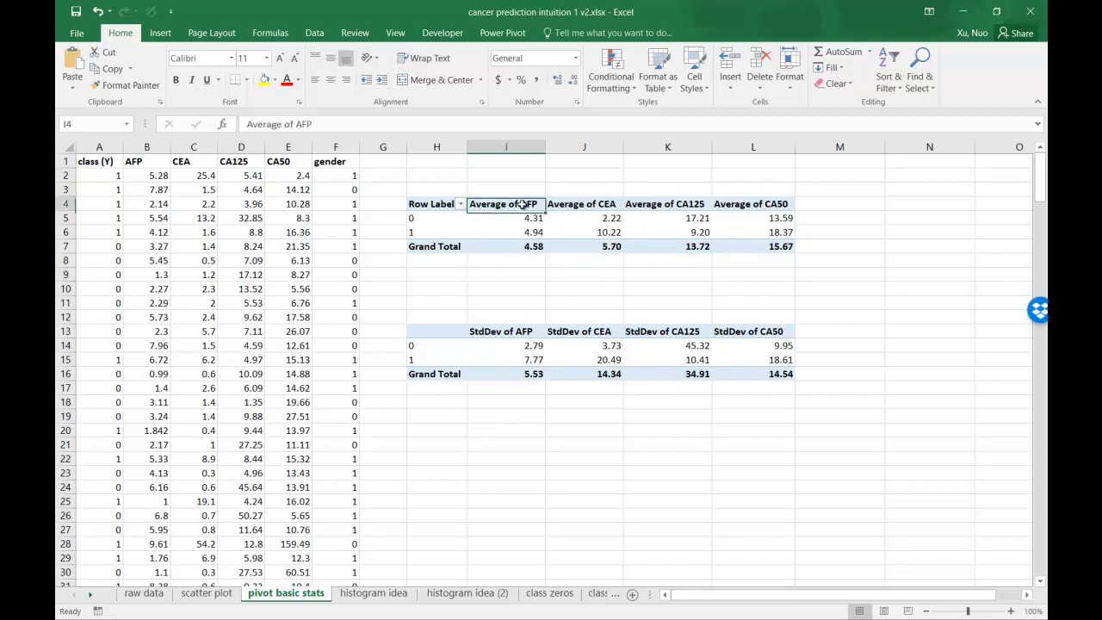
{"action": "left_click", "coordinate": [585, 204]}
{"action": "left_click", "coordinate": [751, 204]}
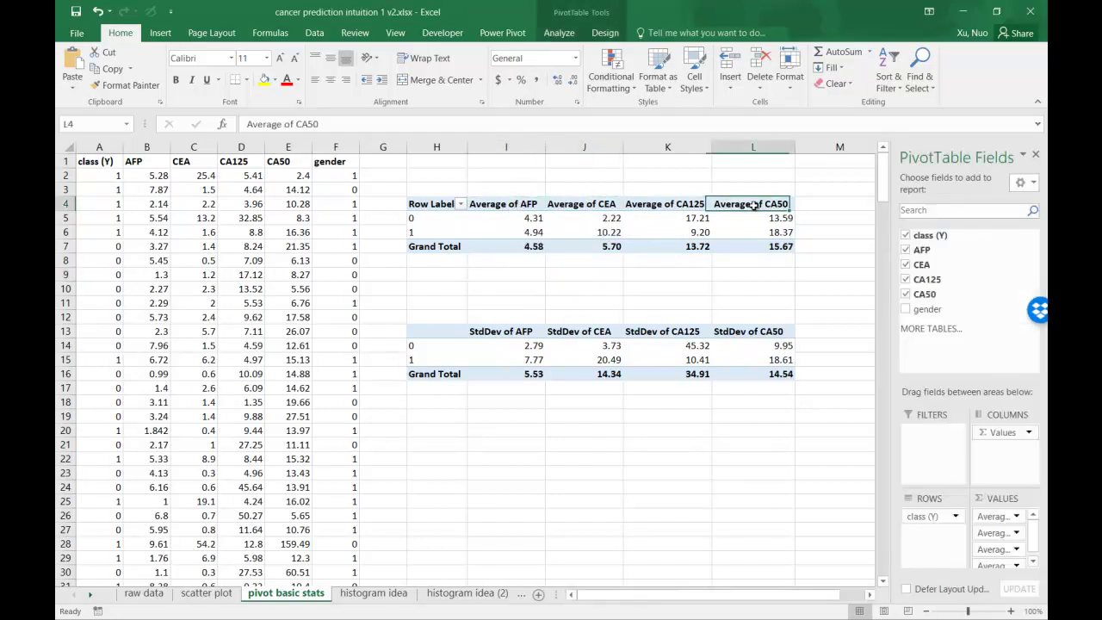
{"action": "left_click", "coordinate": [523, 232]}
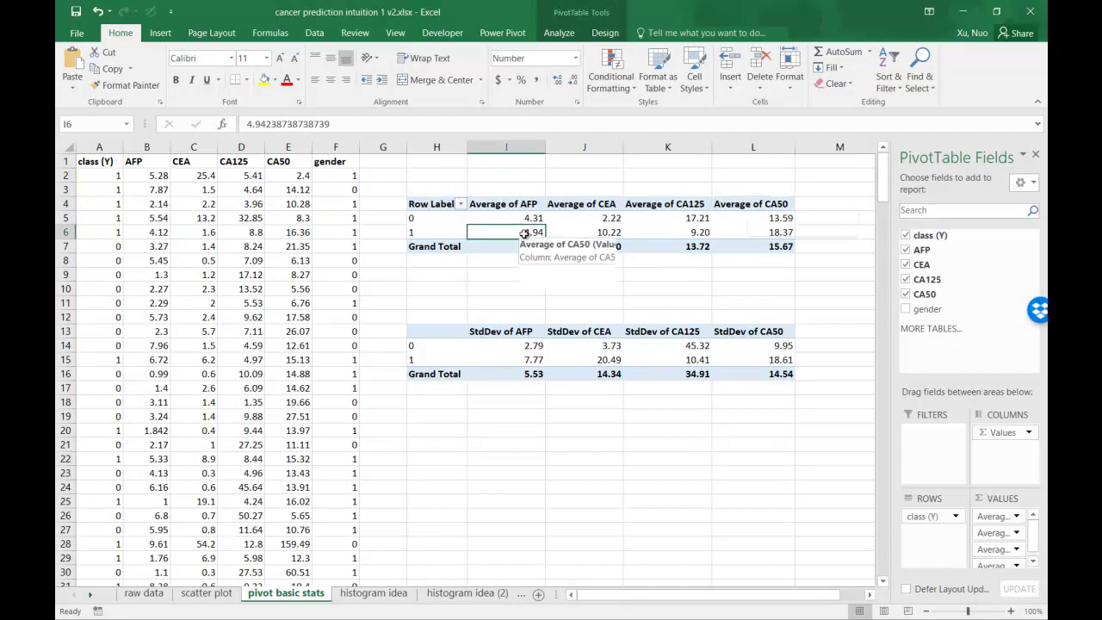
{"action": "left_click", "coordinate": [584, 231]}
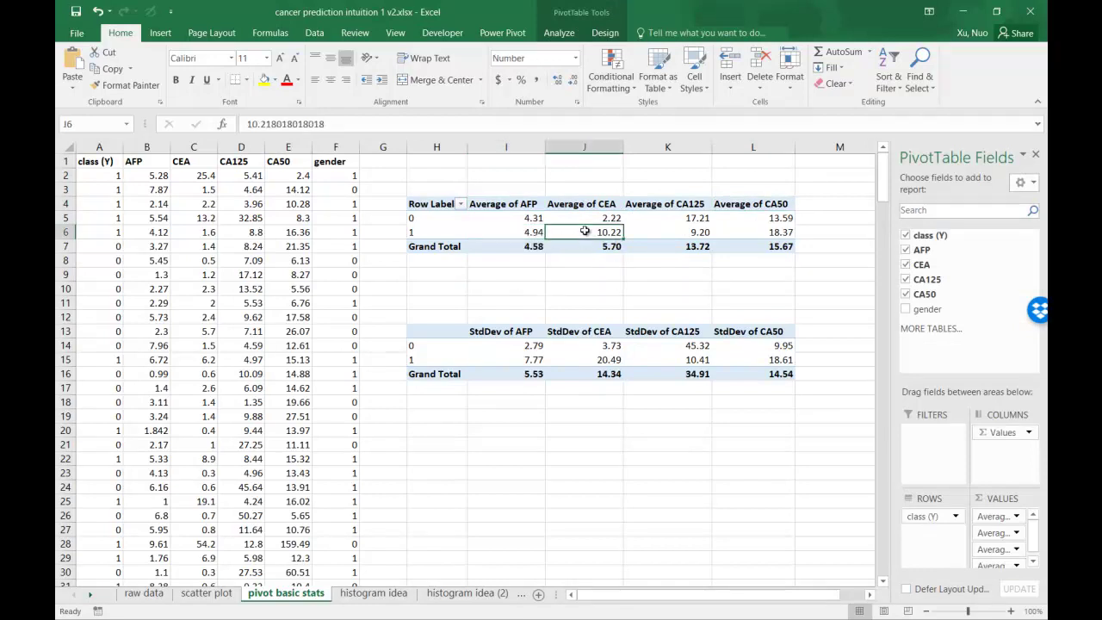
{"action": "left_click", "coordinate": [780, 234]}
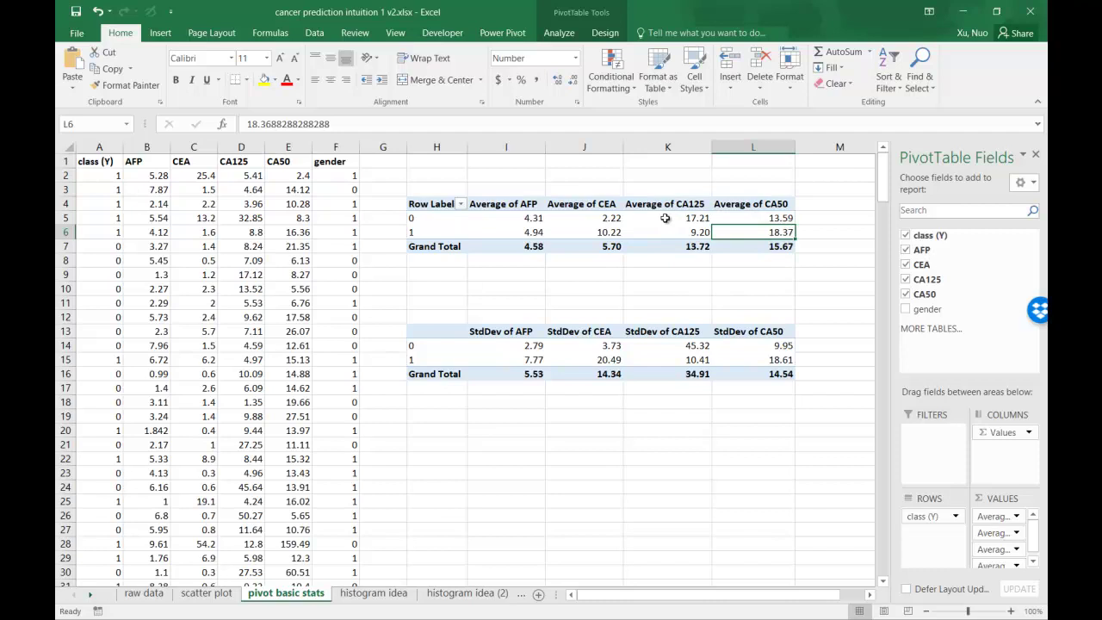
{"action": "left_click", "coordinate": [665, 219]}
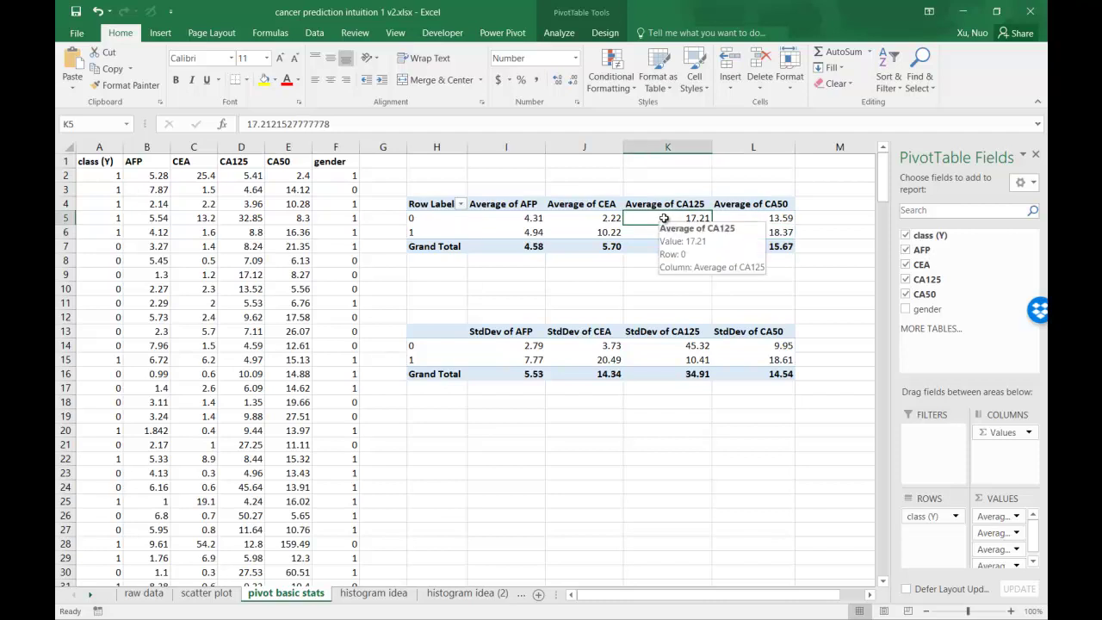
- Examine the StdDev pivot table across the biomarkers, checking the class 1 AFP and class 0 CA125 values
{"action": "left_click", "coordinate": [506, 317]}
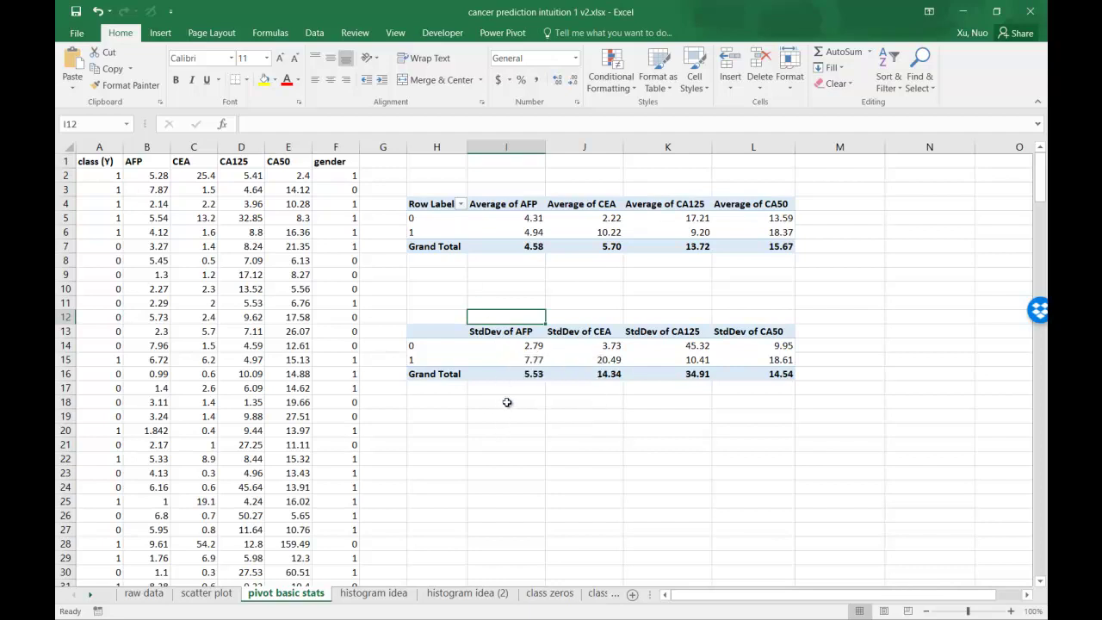
{"action": "left_click", "coordinate": [508, 335]}
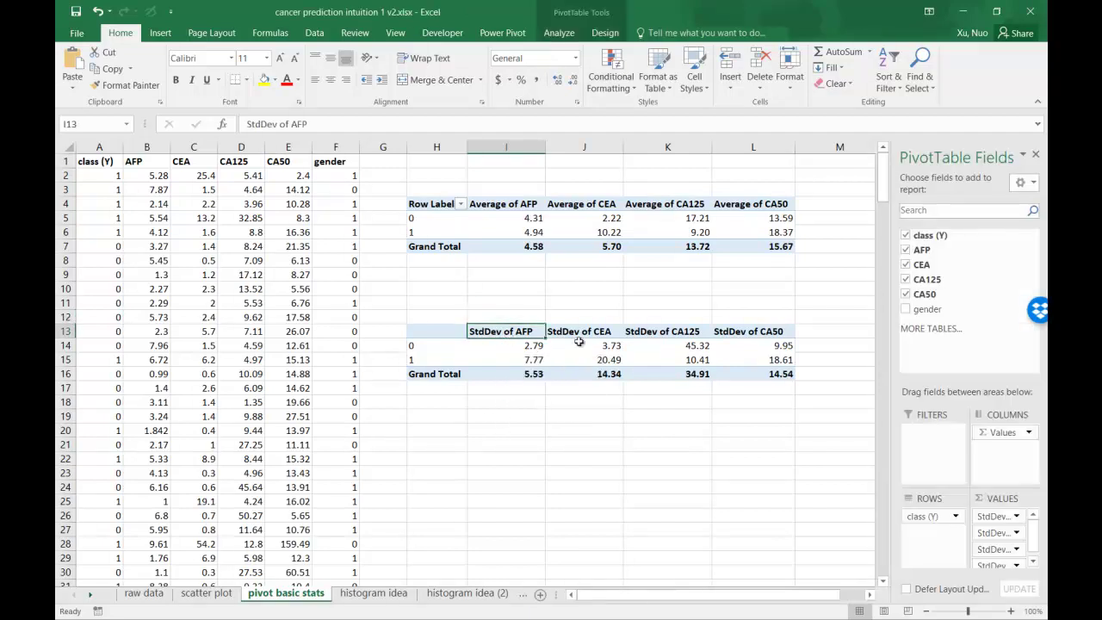
{"action": "left_click", "coordinate": [583, 336]}
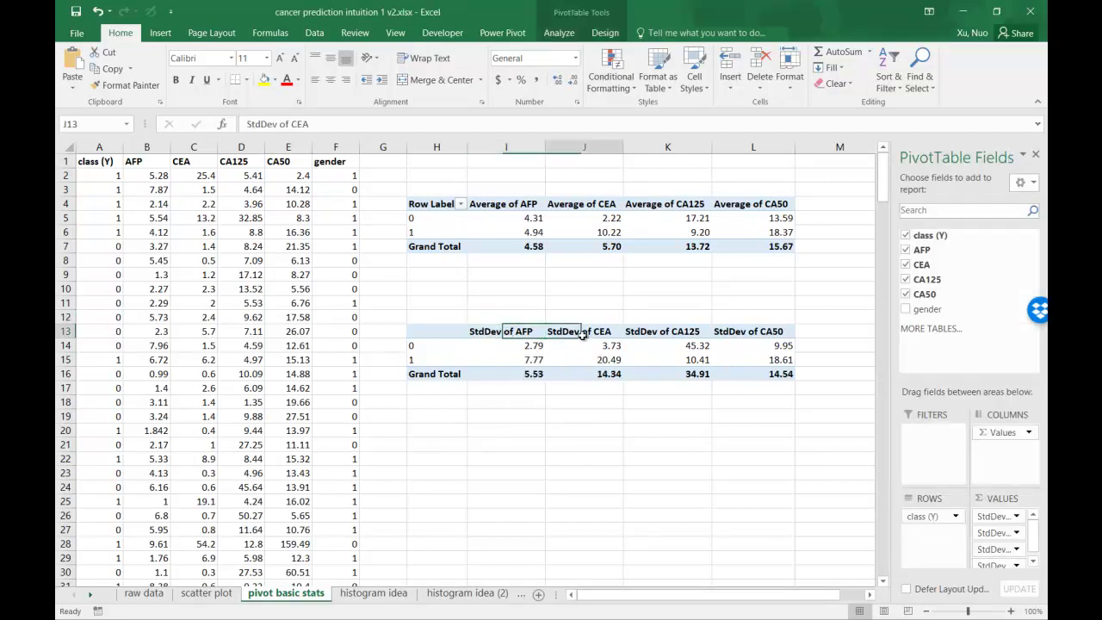
{"action": "left_click", "coordinate": [748, 337]}
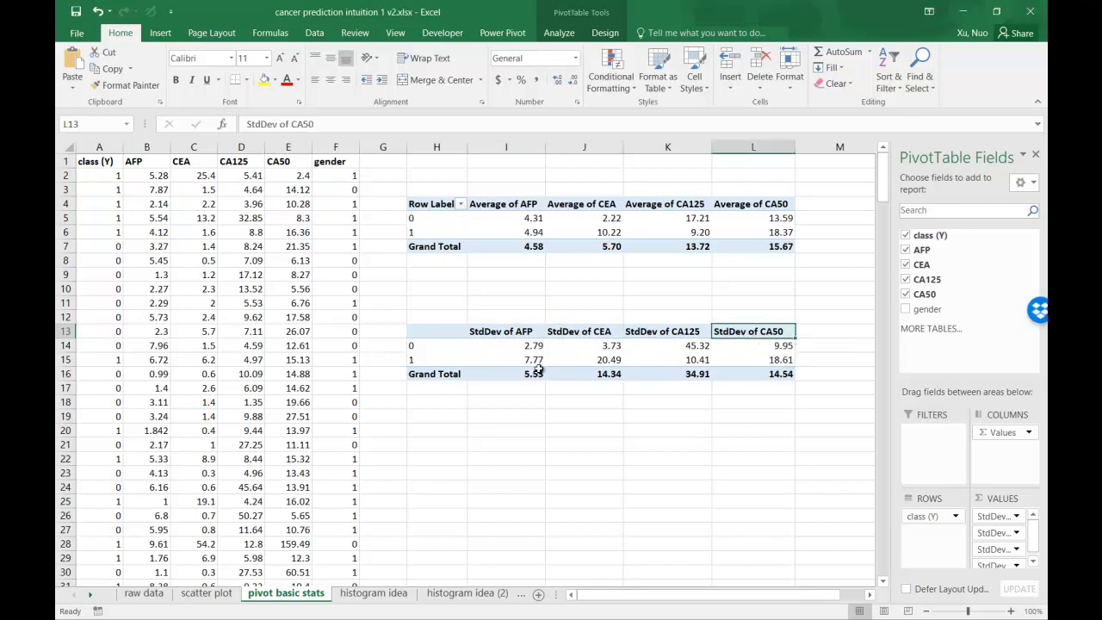
{"action": "left_click", "coordinate": [491, 364]}
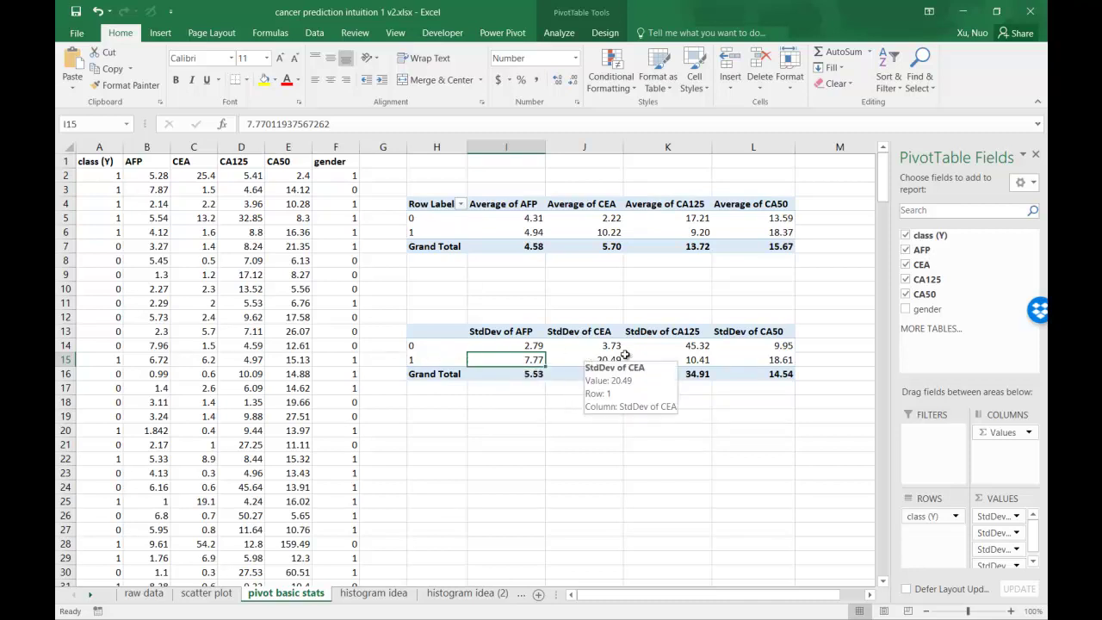
{"action": "left_click", "coordinate": [674, 344]}
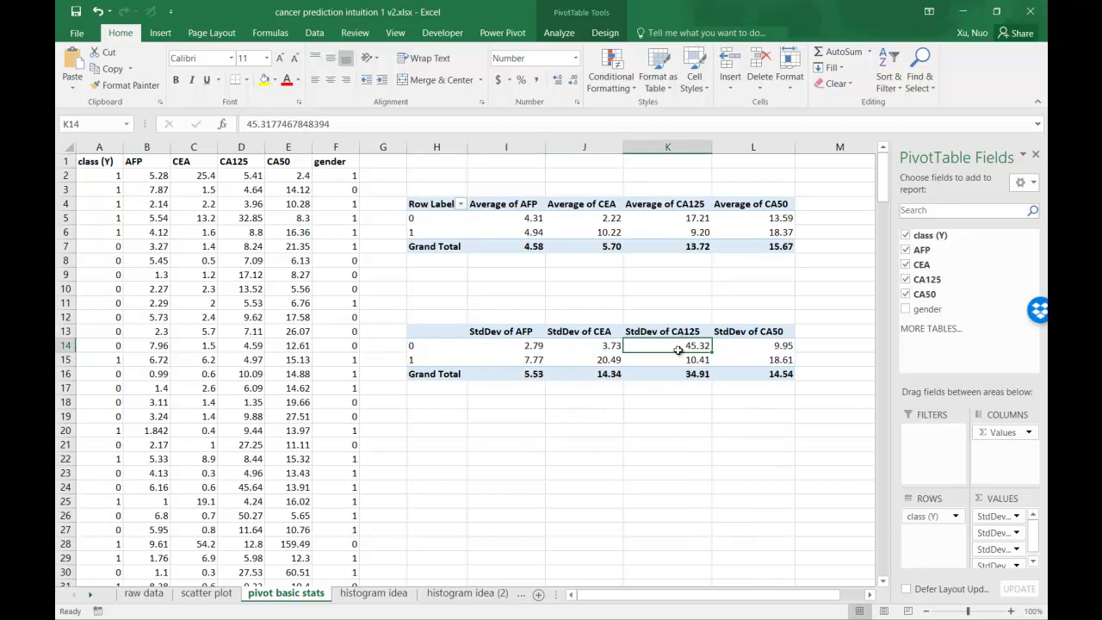
{"action": "mouse_move", "coordinate": [678, 350]}
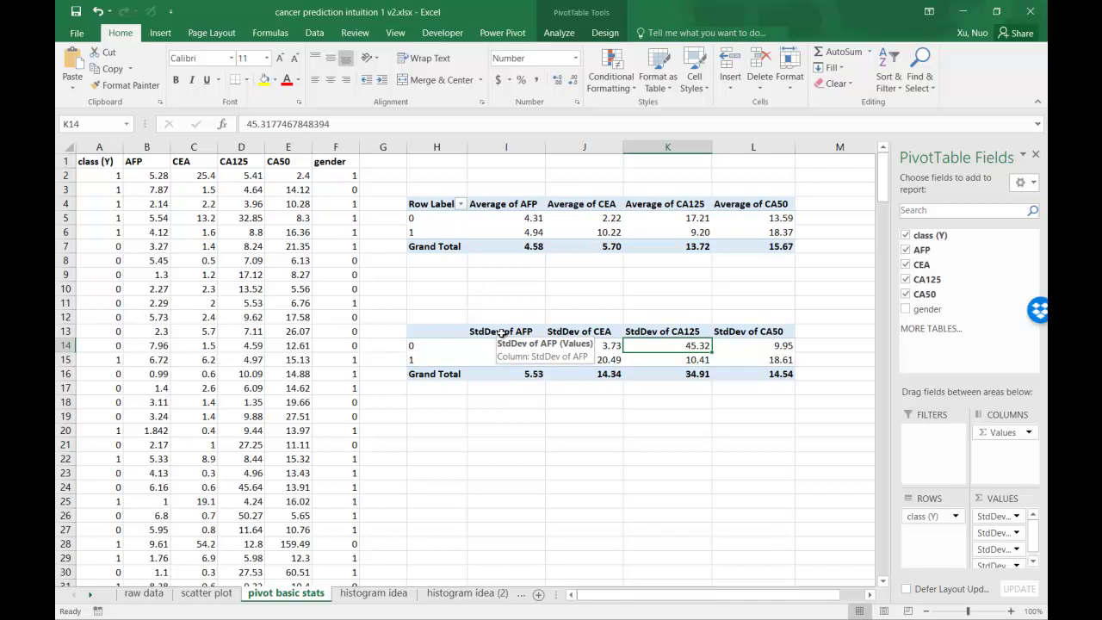
{"action": "left_click", "coordinate": [529, 306]}
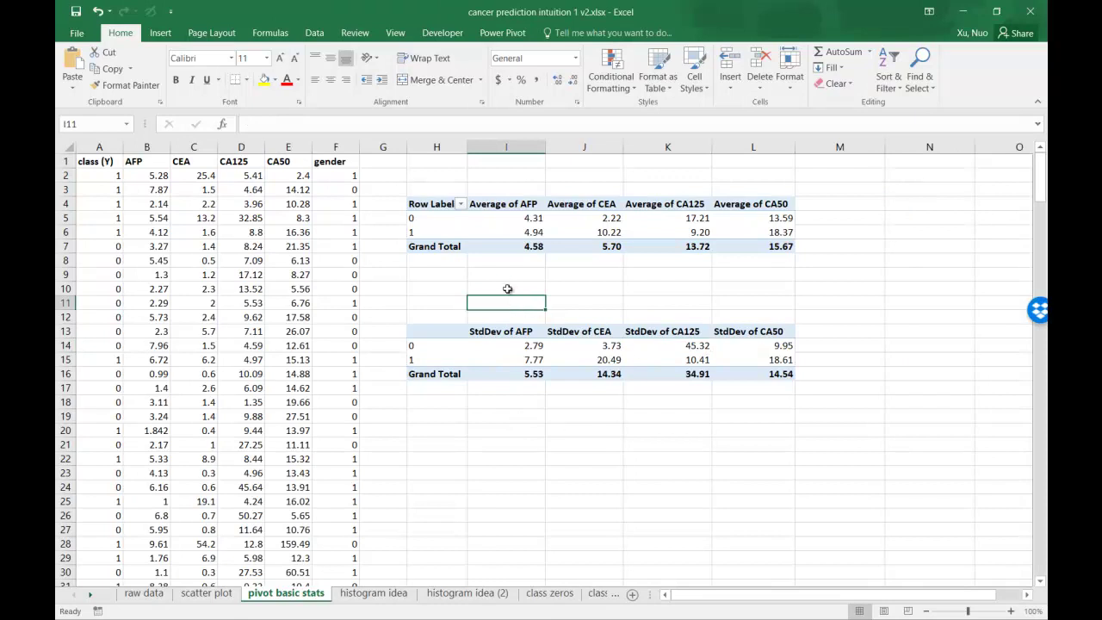
{"action": "mouse_move", "coordinate": [490, 223]}
{"action": "mouse_move", "coordinate": [513, 346]}
- Go to the histogram idea sheet and locate Histogram among the Data Analysis tools without running it
{"action": "left_click", "coordinate": [374, 593]}
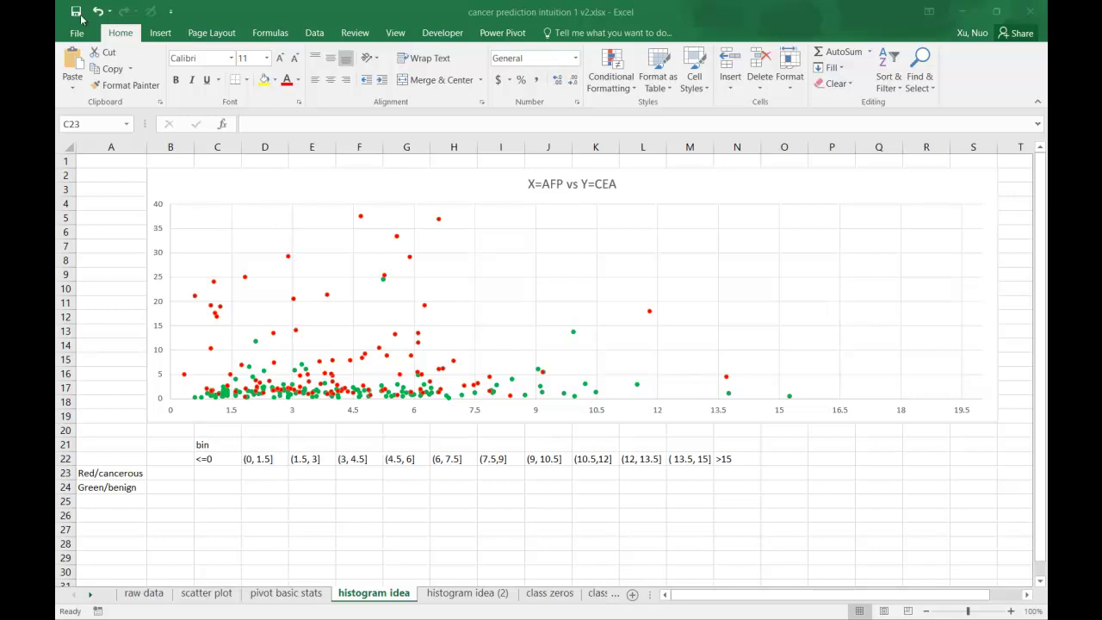
{"action": "left_click", "coordinate": [315, 35]}
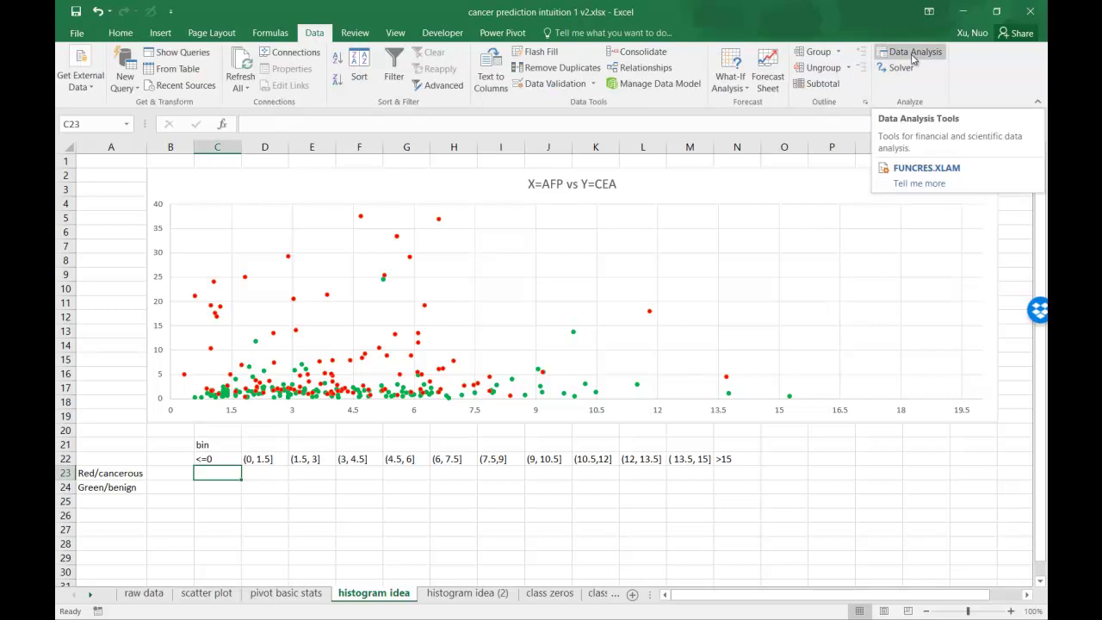
{"action": "left_click", "coordinate": [911, 55]}
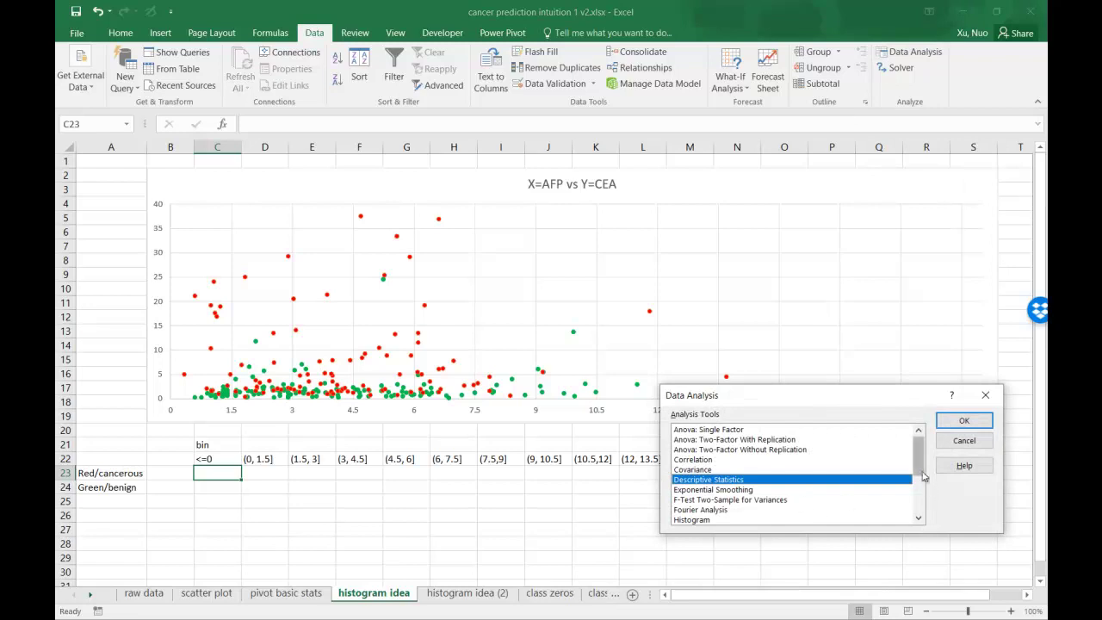
{"action": "left_click_drag", "start_coordinate": [923, 475], "coordinate": [918, 483]}
{"action": "left_click", "coordinate": [698, 490]}
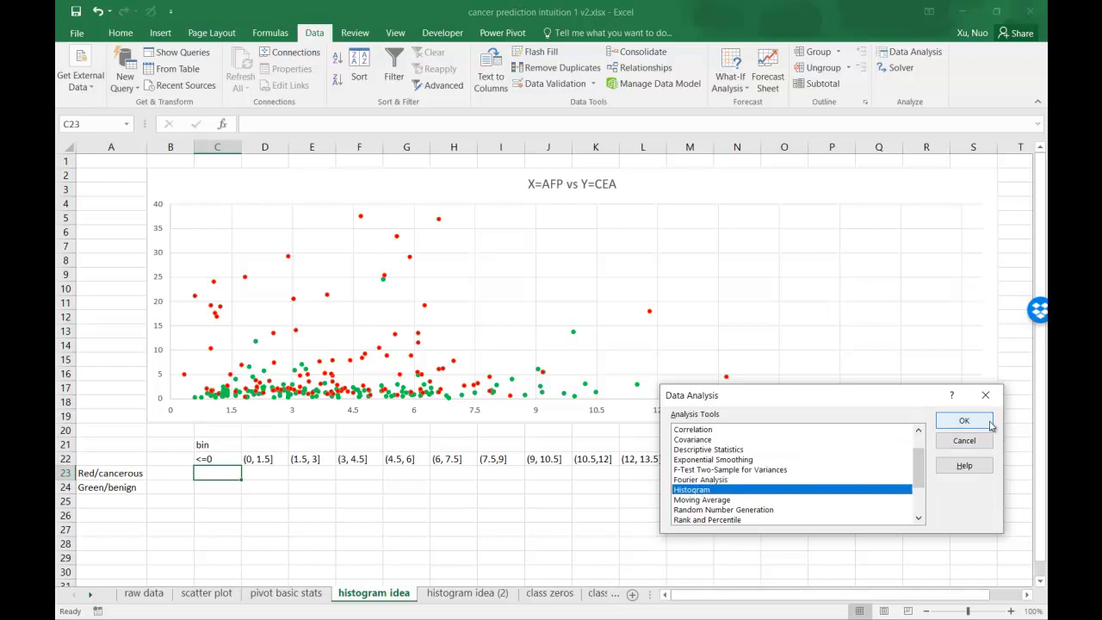
{"action": "left_click", "coordinate": [966, 441]}
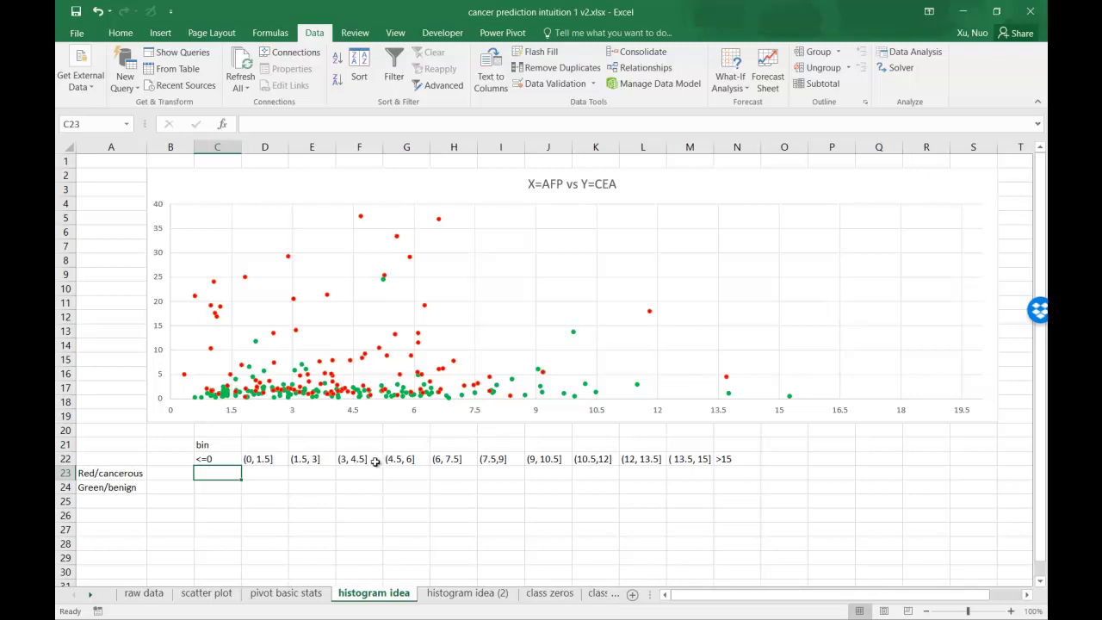
- Go to the histogram idea (2) sheet and select the red and green frequency counts in D23:N24
{"action": "left_click", "coordinate": [474, 594]}
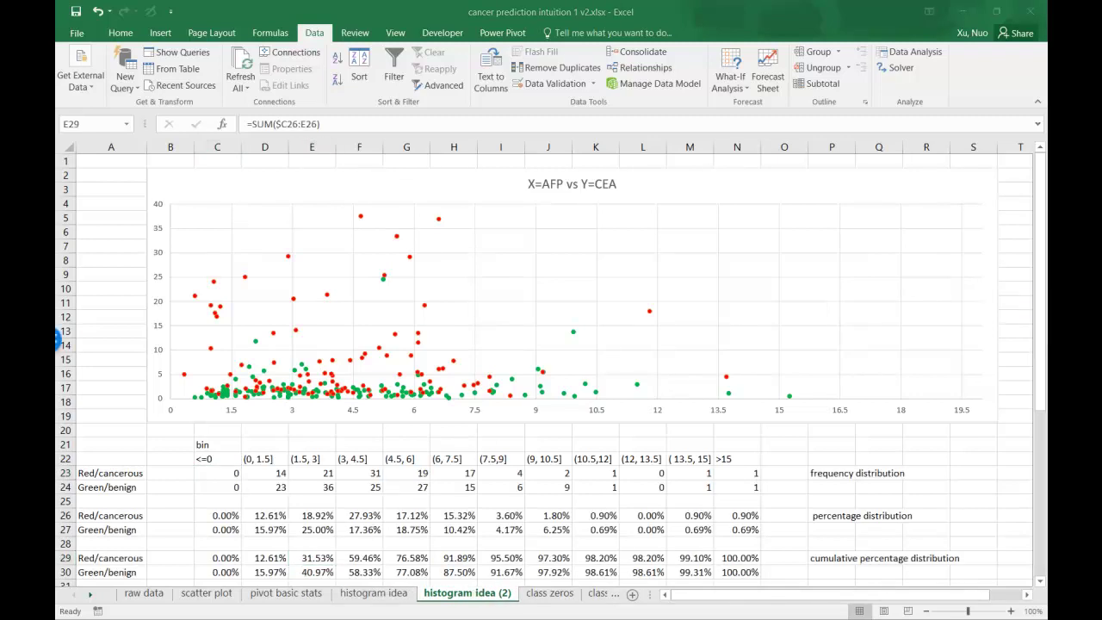
{"action": "left_click", "coordinate": [275, 474]}
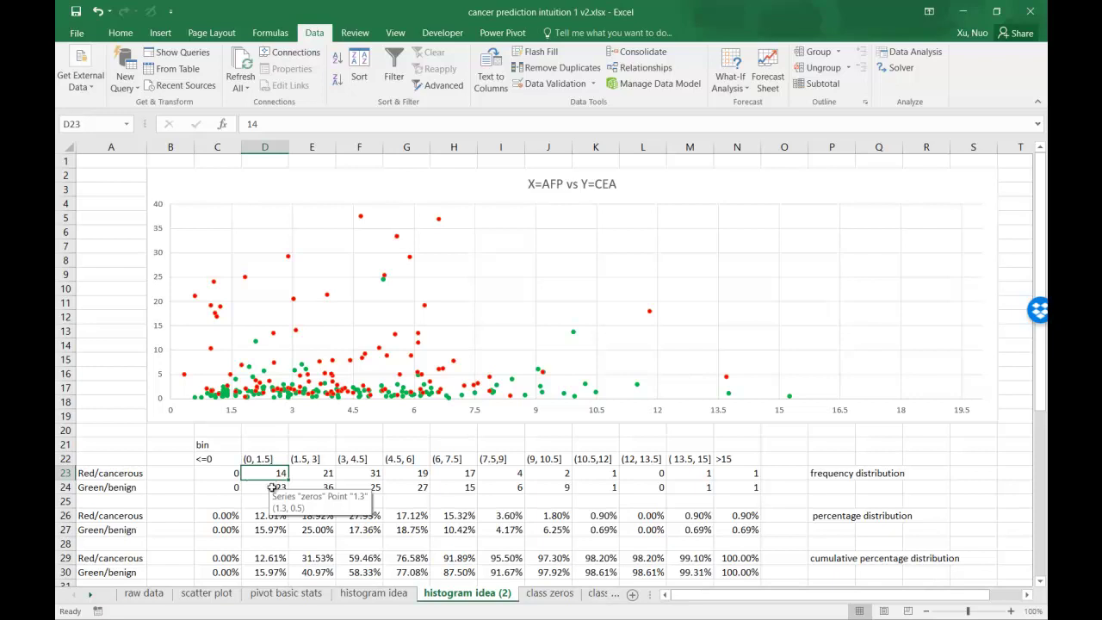
{"action": "left_click", "coordinate": [304, 477]}
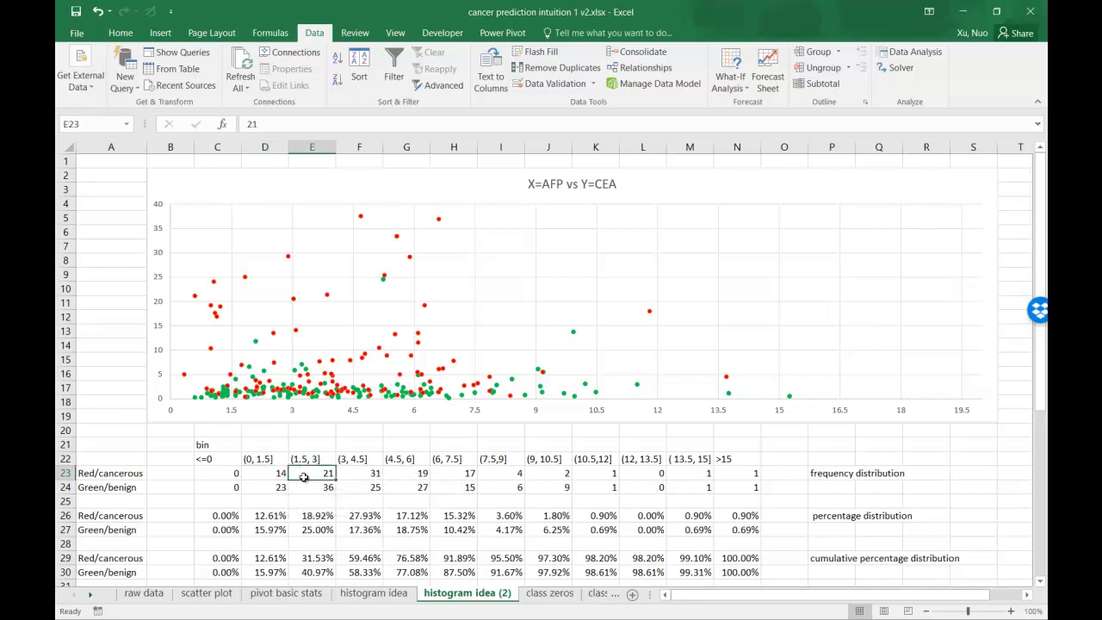
{"action": "left_click_drag", "start_coordinate": [280, 479], "coordinate": [739, 489]}
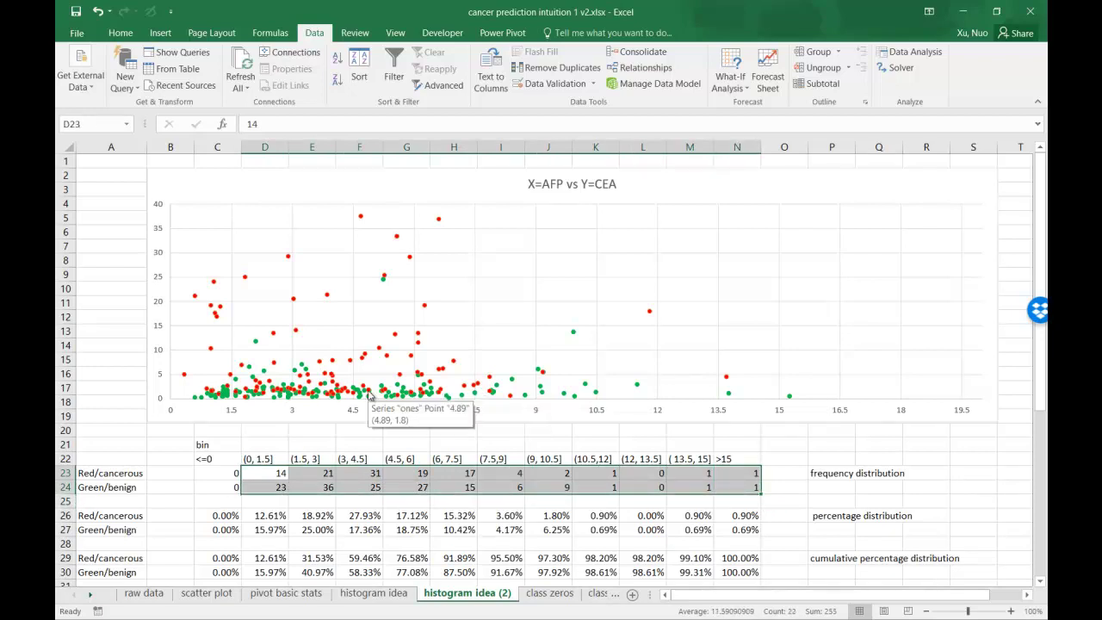
- Highlight the frequency distribution label in P23:Q23, and select the full set of bin counts in C23:N24
{"action": "scroll", "coordinate": [342, 398], "scroll_direction": "down", "scroll_amount": 1}
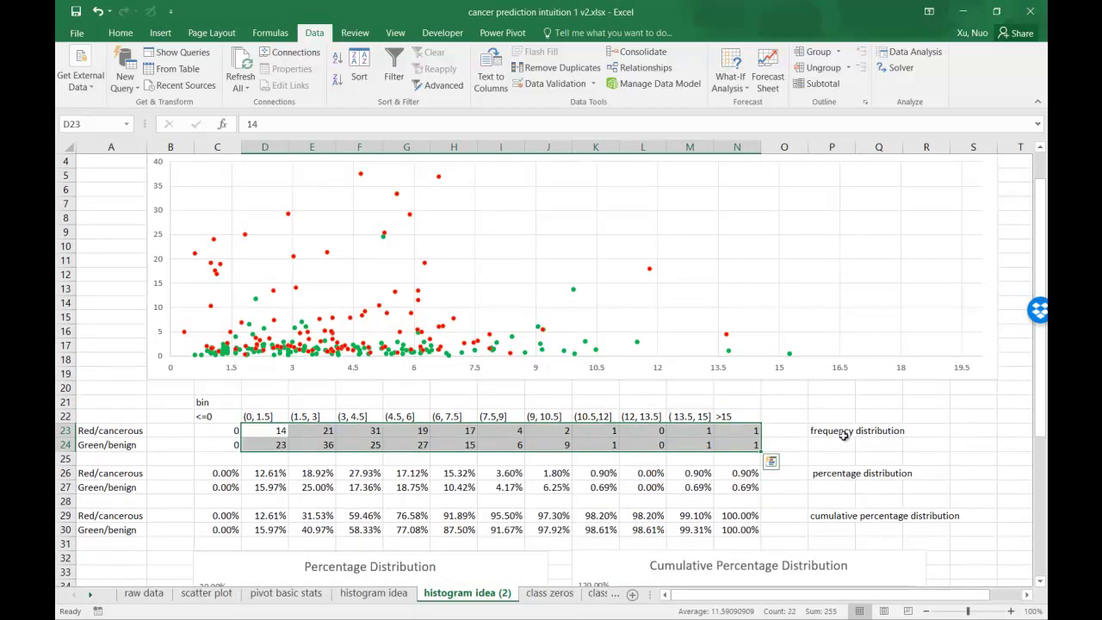
{"action": "left_click_drag", "start_coordinate": [837, 431], "coordinate": [870, 431]}
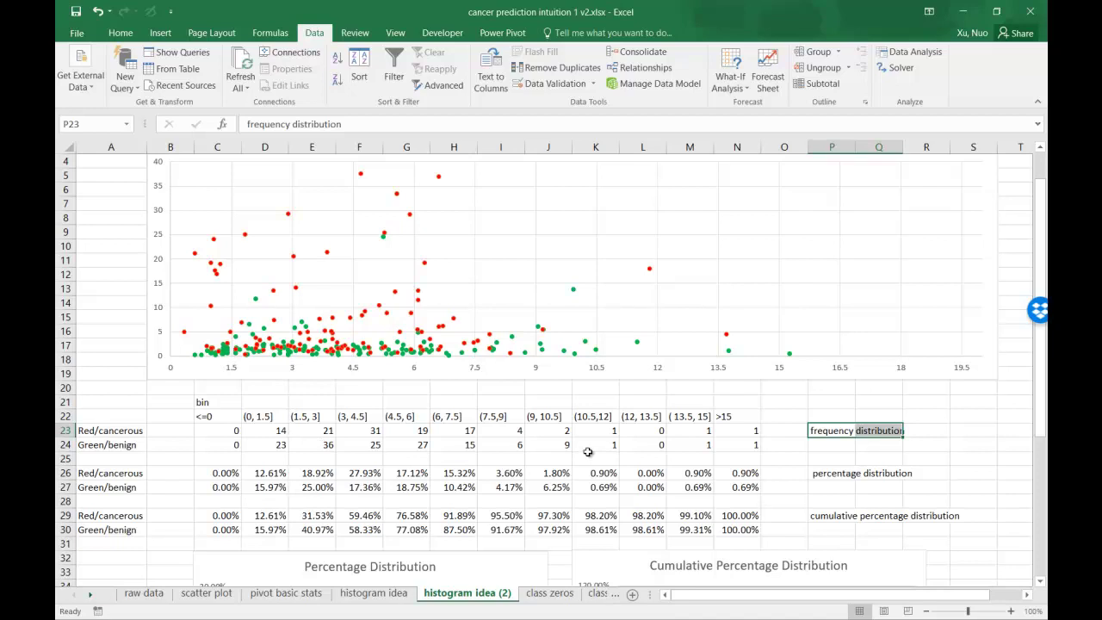
{"action": "scroll", "coordinate": [524, 446], "scroll_direction": "down", "scroll_amount": 1}
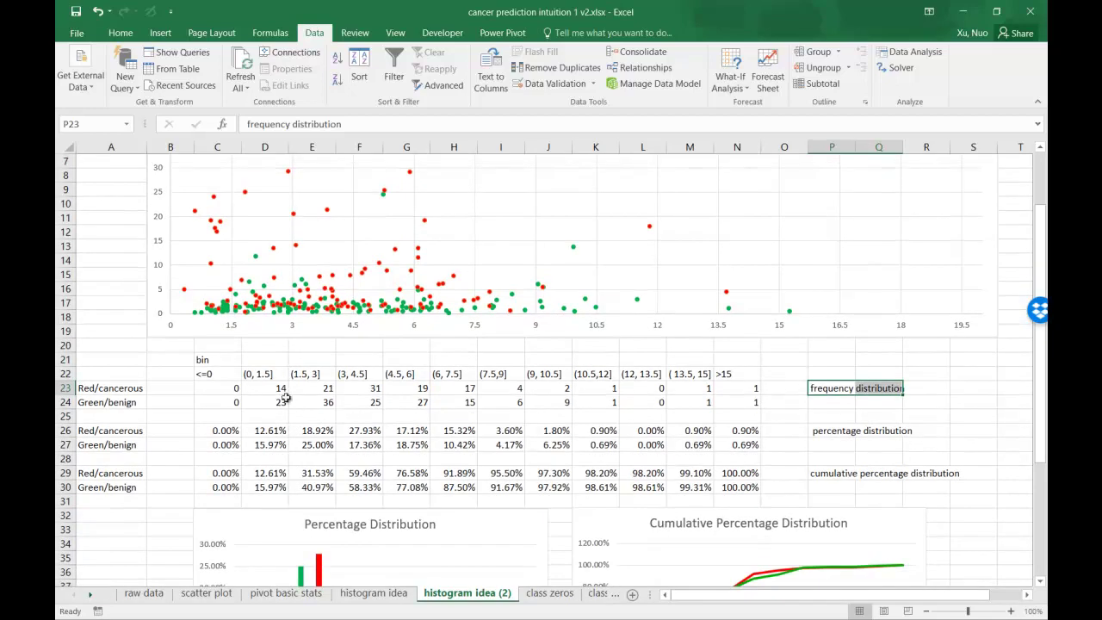
{"action": "left_click_drag", "start_coordinate": [236, 388], "coordinate": [724, 405]}
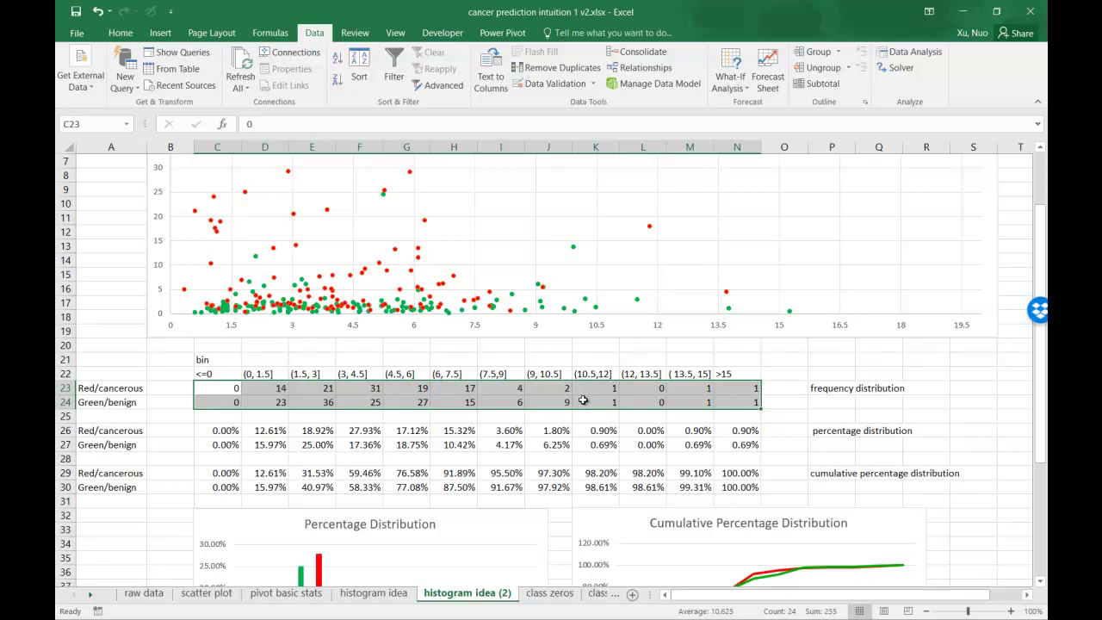
- Inspect the percentage distribution formulas in E26 and H27 without changing them
{"action": "left_click", "coordinate": [325, 432]}
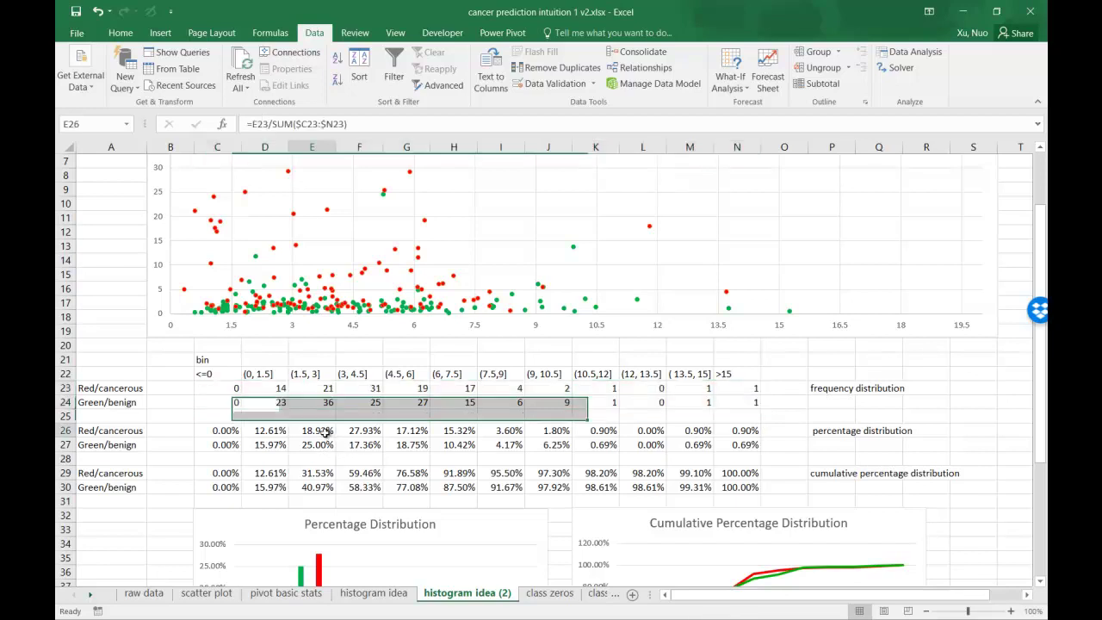
{"action": "double_click", "coordinate": [325, 432]}
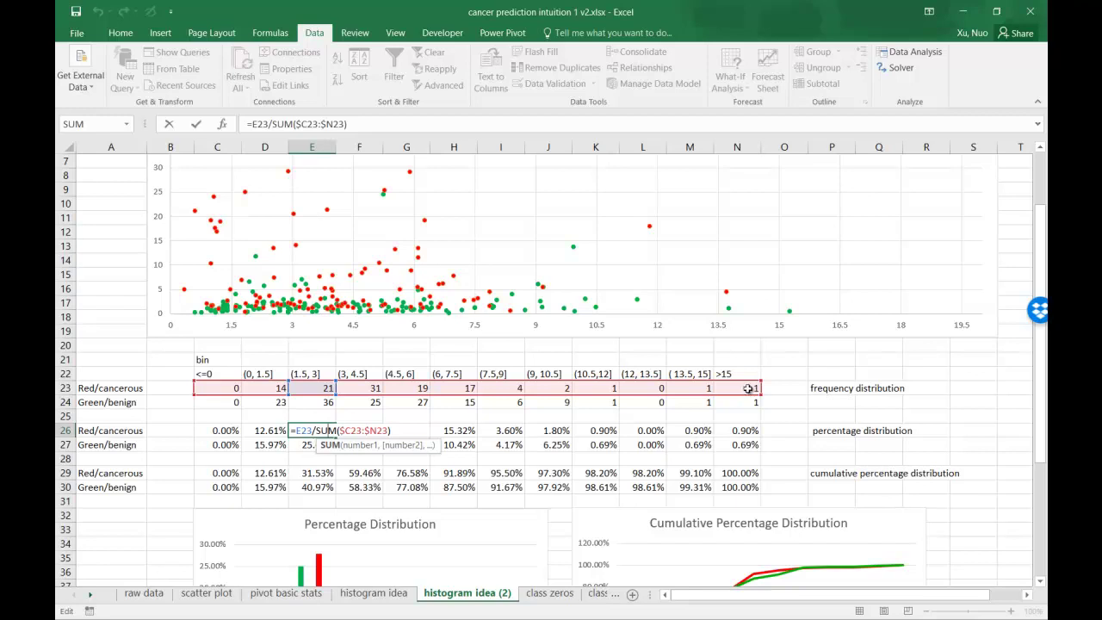
{"action": "key", "text": "ctrl+Return"}
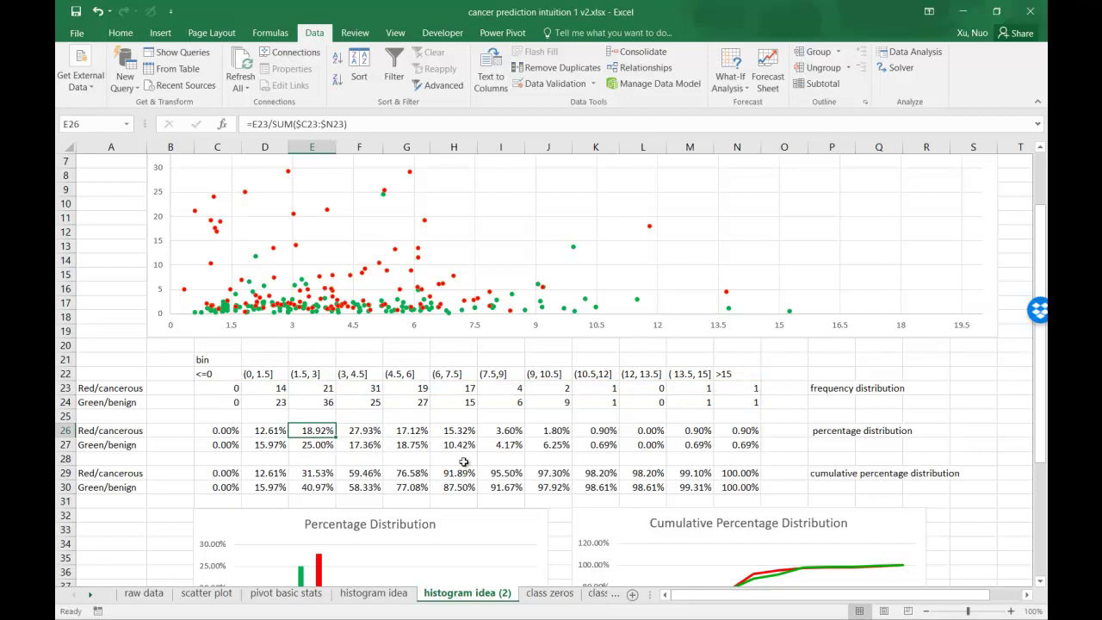
{"action": "double_click", "coordinate": [457, 445]}
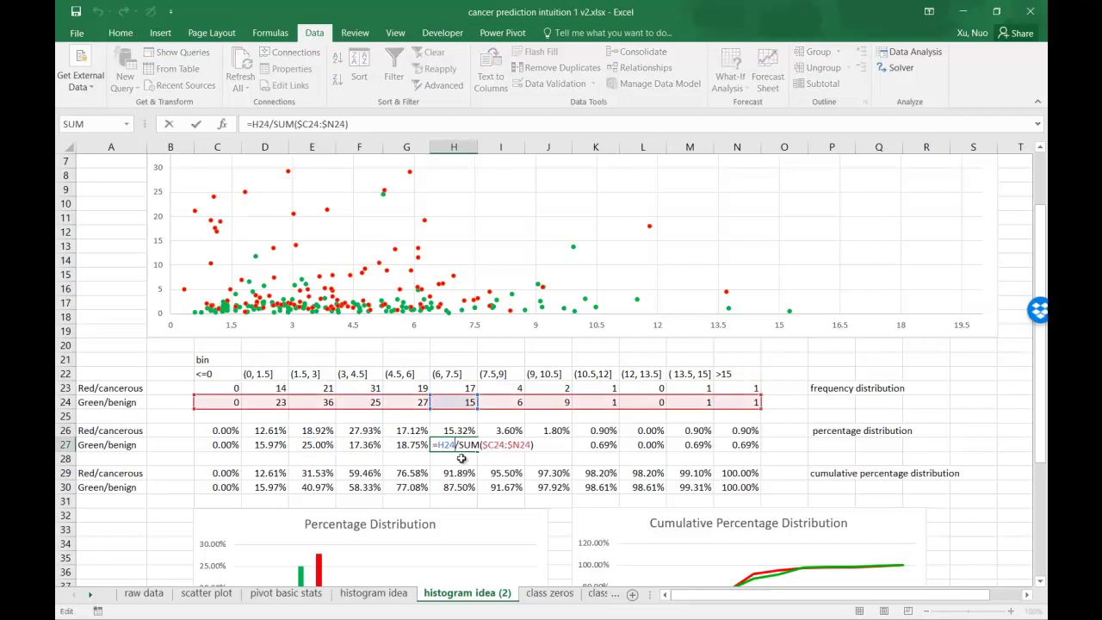
{"action": "key", "text": "Escape"}
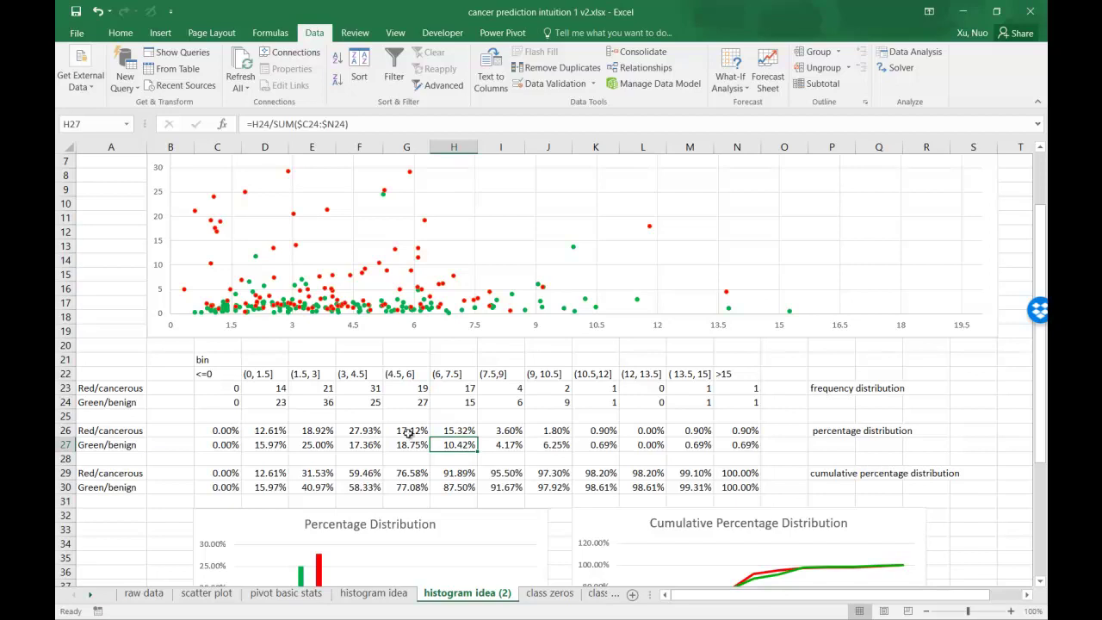
- Highlight the percentage distribution label in P26, select the percentages in C26:N27, and examine the Percentage Distribution chart
{"action": "left_click", "coordinate": [827, 432]}
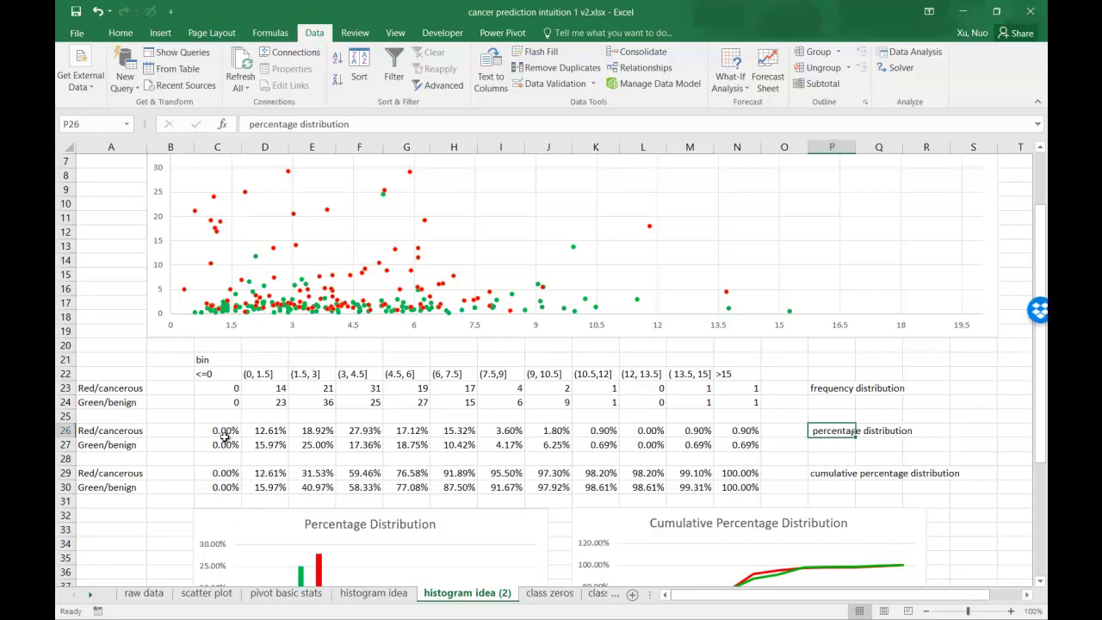
{"action": "left_click_drag", "start_coordinate": [225, 433], "coordinate": [727, 445]}
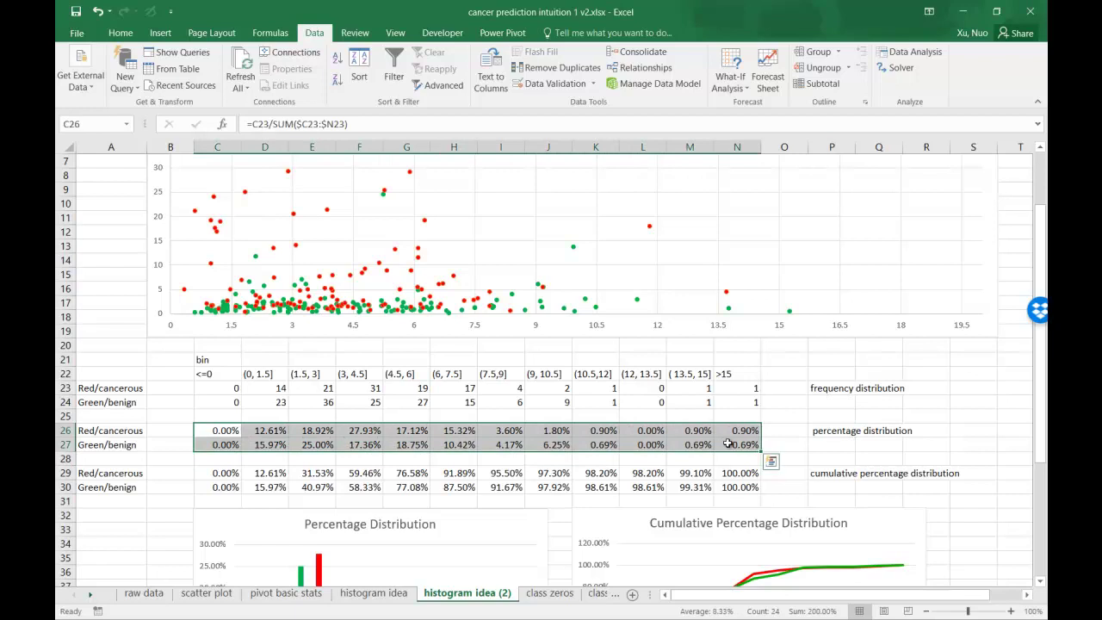
{"action": "scroll", "coordinate": [727, 443], "scroll_direction": "down", "scroll_amount": 3}
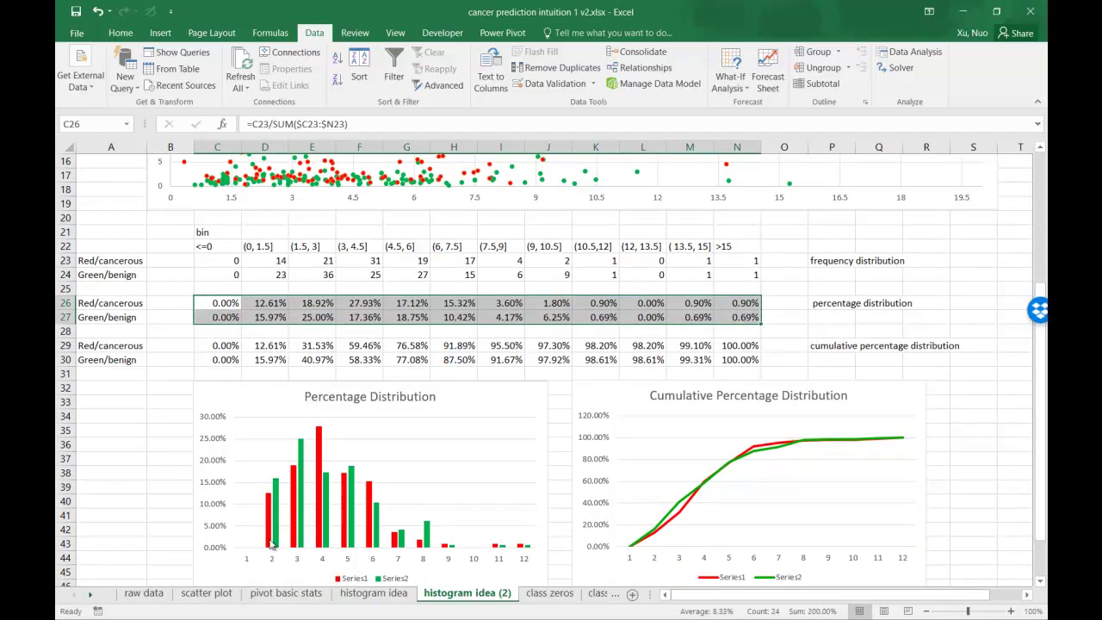
{"action": "mouse_move", "coordinate": [271, 541]}
- Inspect the cumulative percentage formulas in F29 and K29 without changing them, and select the cumulative values in C29:N30
{"action": "left_click", "coordinate": [827, 346]}
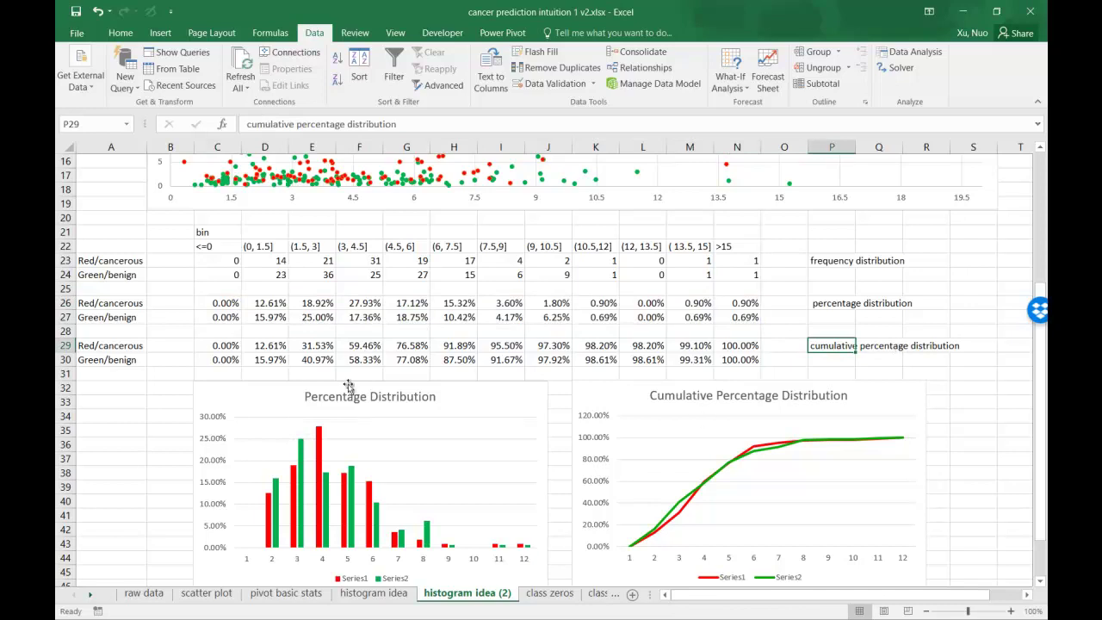
{"action": "double_click", "coordinate": [367, 346]}
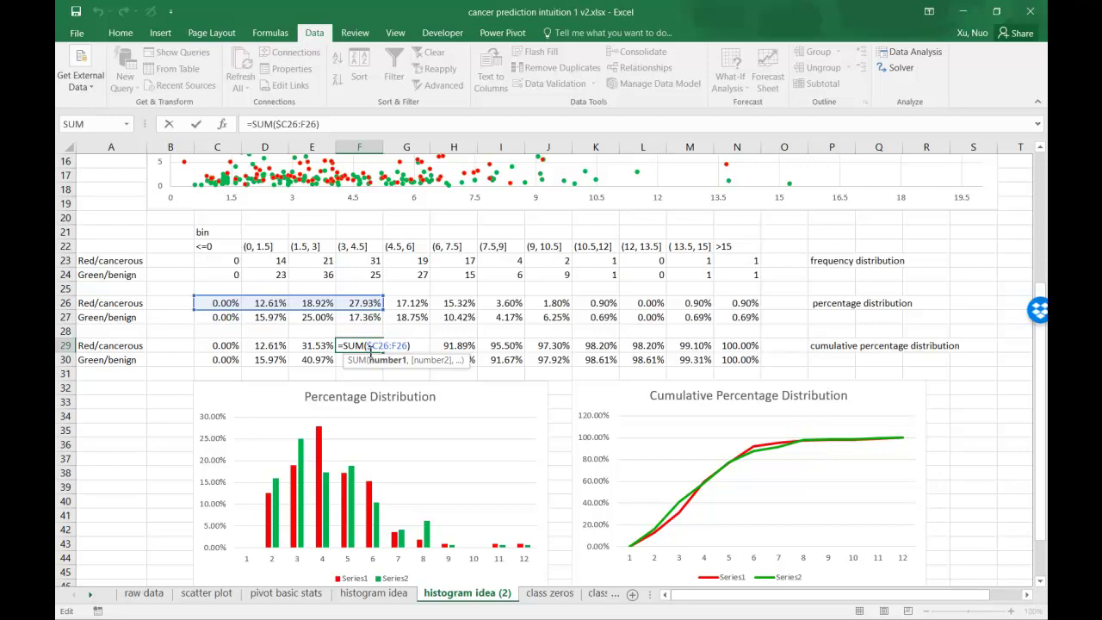
{"action": "key", "text": "Return"}
{"action": "left_click", "coordinate": [599, 345]}
{"action": "double_click", "coordinate": [603, 345]}
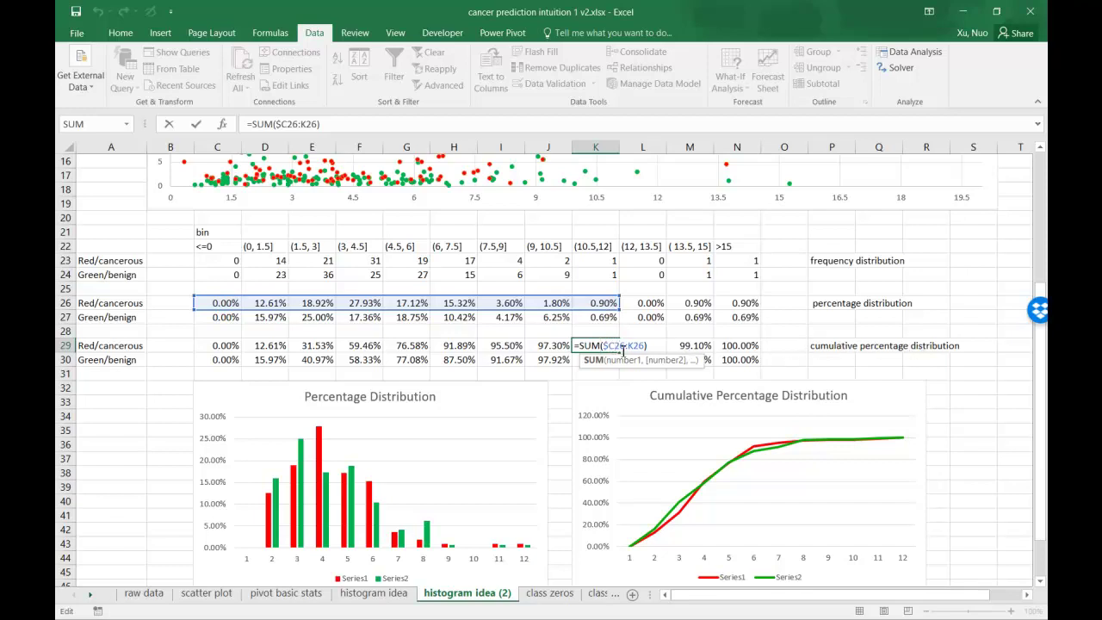
{"action": "key", "text": "ctrl+Return"}
{"action": "scroll", "coordinate": [605, 394], "scroll_direction": "down", "scroll_amount": 1}
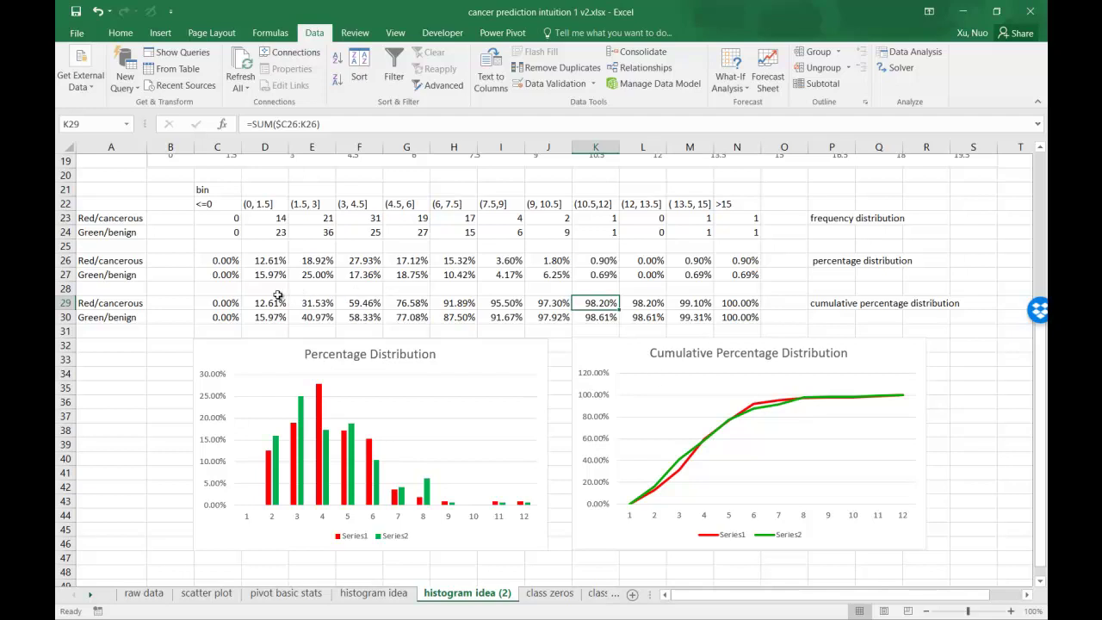
{"action": "left_click_drag", "start_coordinate": [233, 305], "coordinate": [721, 312]}
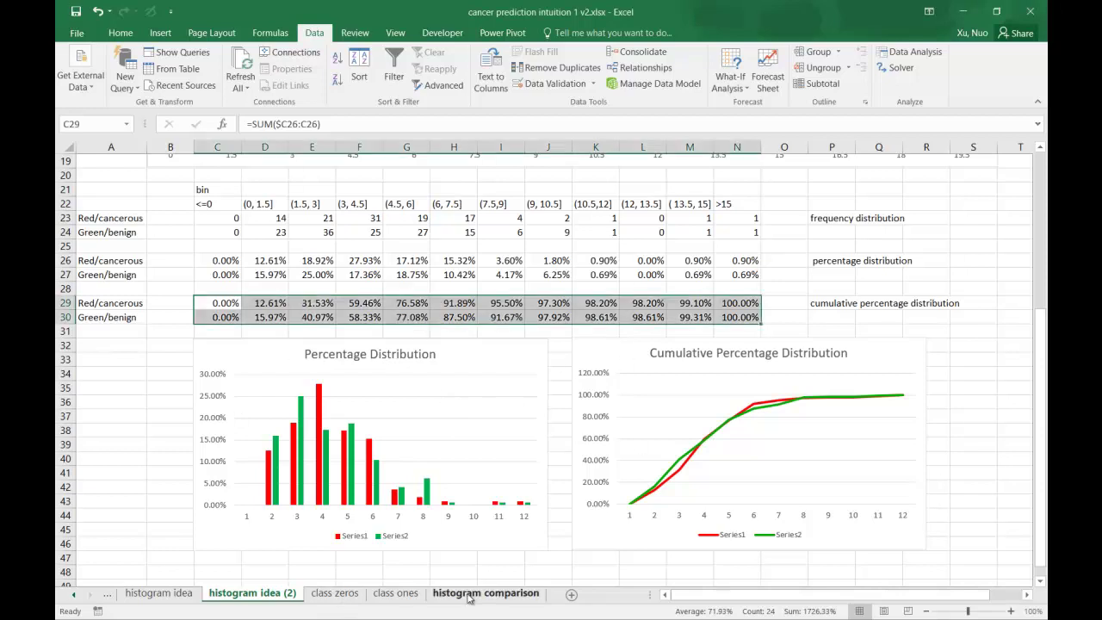
- Go to the histogram comparison sheet and examine the AFP percentage bars and cumulative curves for the zeros and ones groups
{"action": "left_click", "coordinate": [469, 594]}
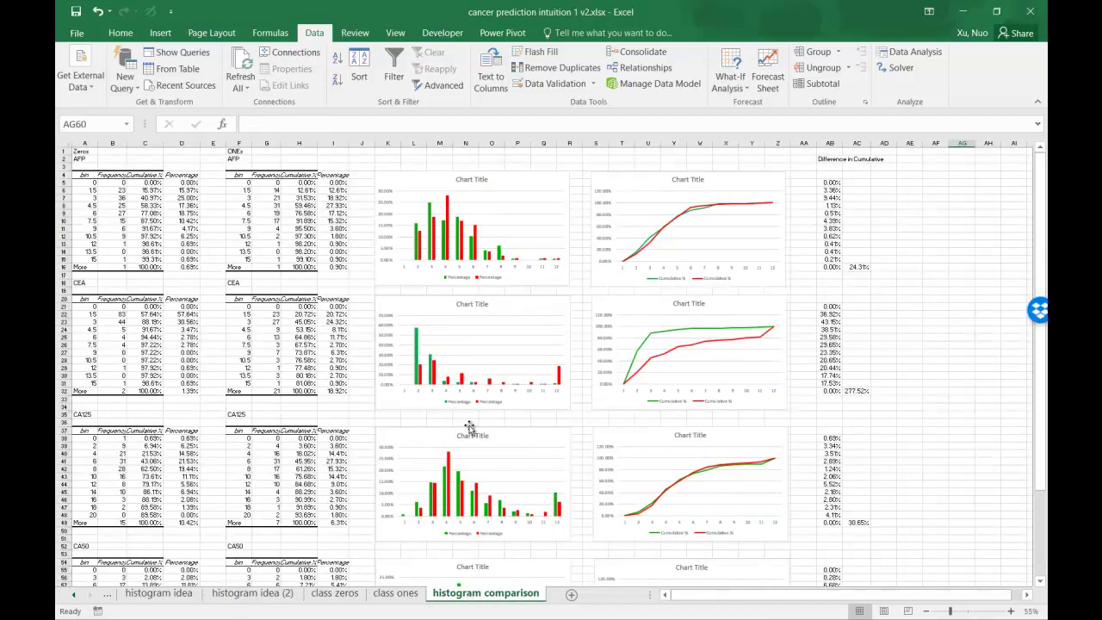
{"action": "scroll", "coordinate": [425, 397], "scroll_direction": "down", "scroll_amount": 2}
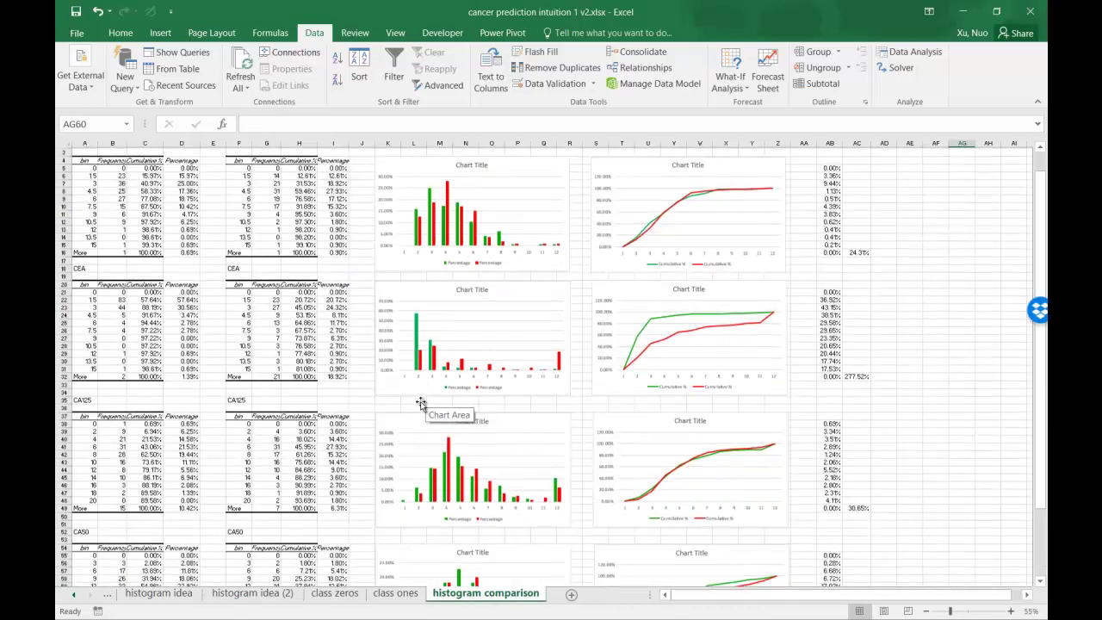
{"action": "scroll", "coordinate": [421, 402], "scroll_direction": "up", "scroll_amount": 2}
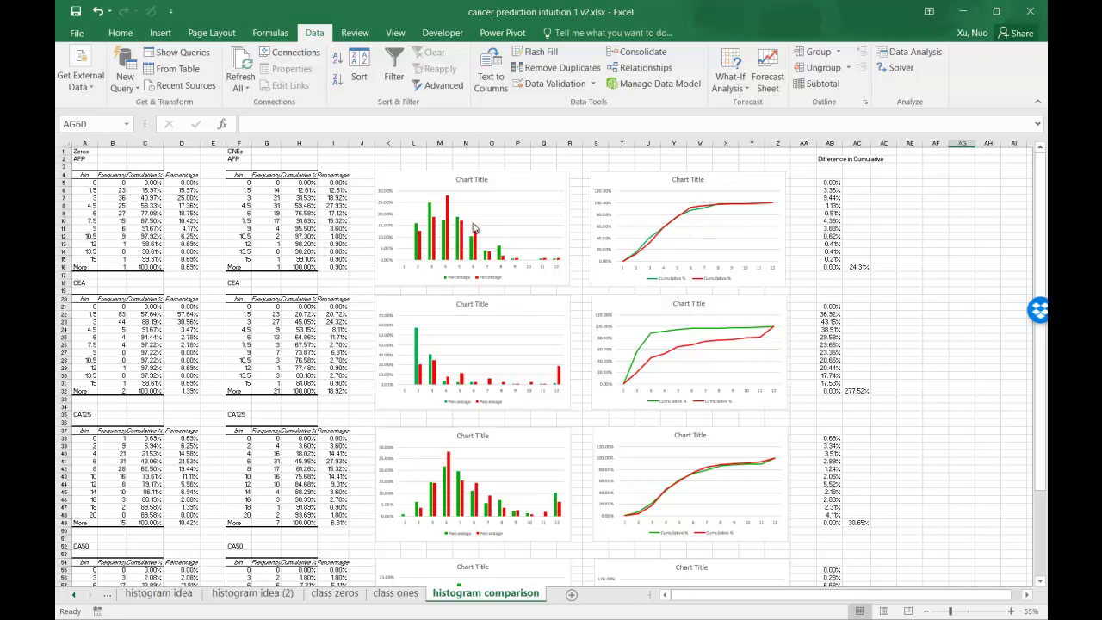
{"action": "mouse_move", "coordinate": [448, 244]}
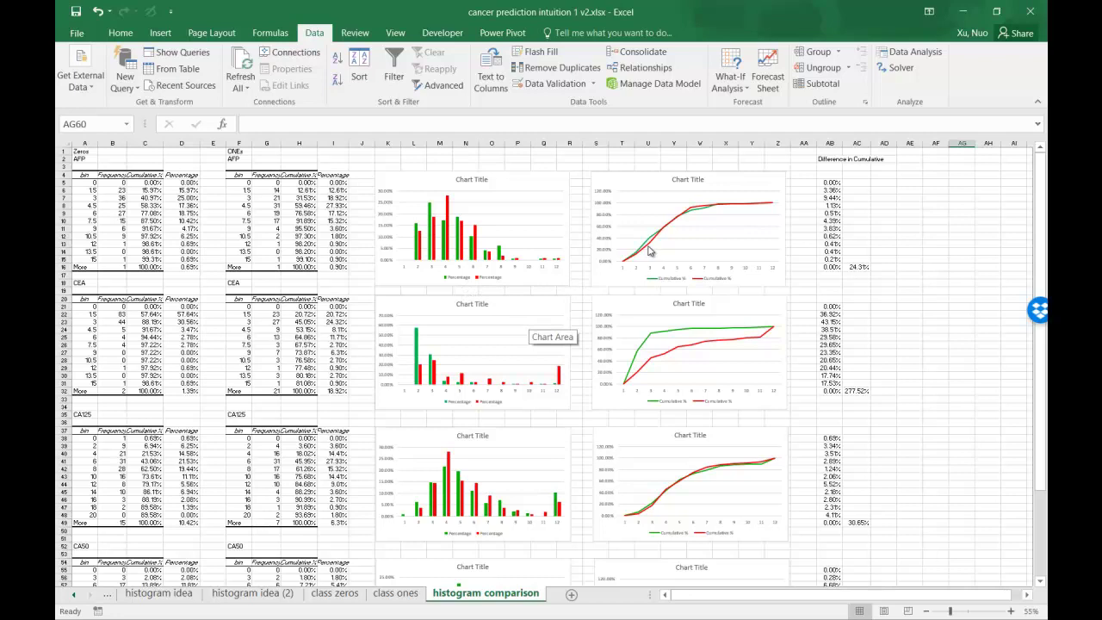
{"action": "mouse_move", "coordinate": [658, 240]}
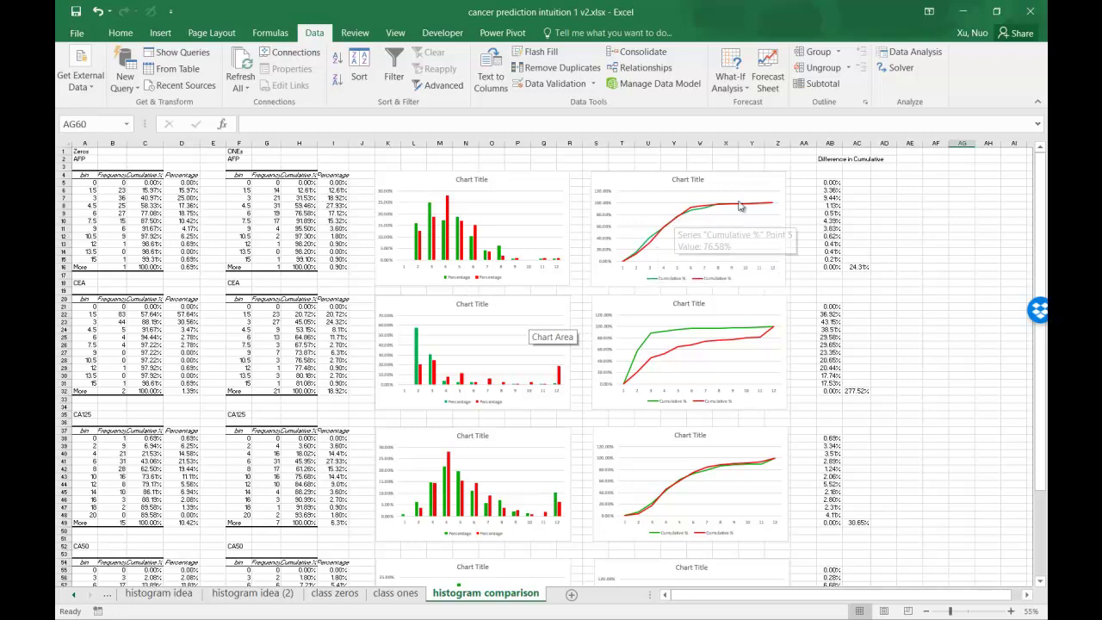
{"action": "scroll", "coordinate": [650, 372], "scroll_direction": "down", "scroll_amount": 5}
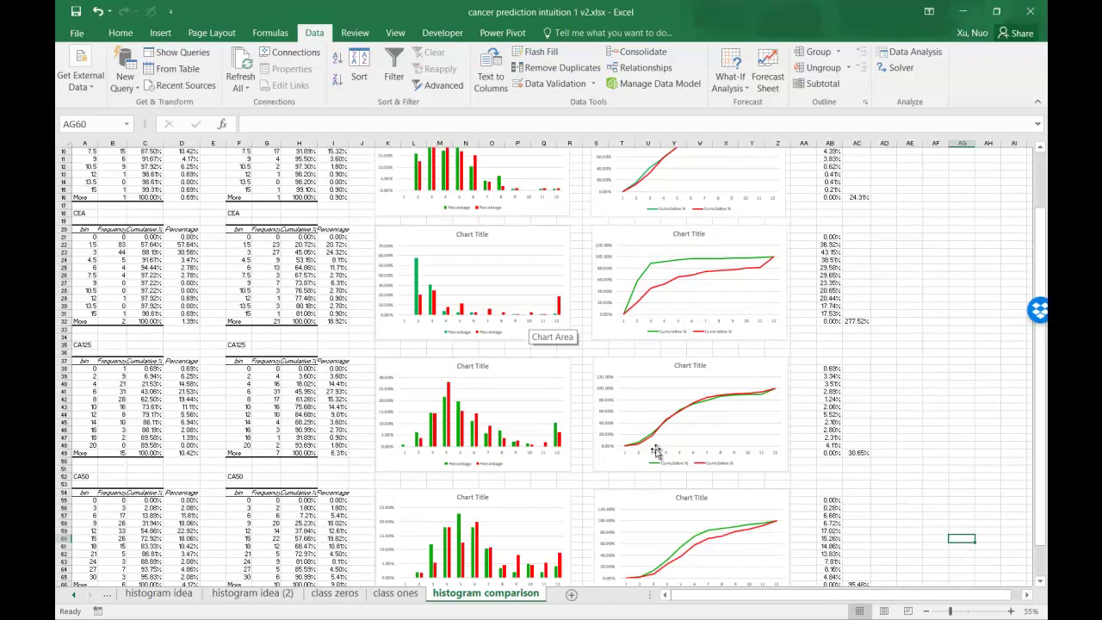
{"action": "scroll", "coordinate": [654, 382], "scroll_direction": "up", "scroll_amount": 5}
{"action": "scroll", "coordinate": [647, 267], "scroll_direction": "down", "scroll_amount": 3}
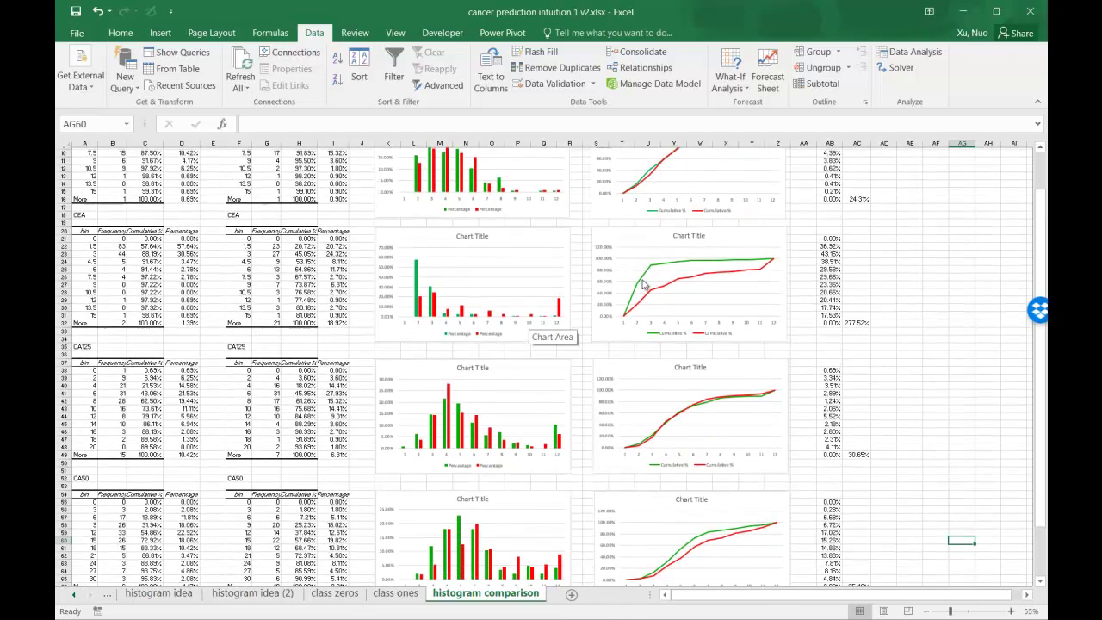
{"action": "scroll", "coordinate": [644, 278], "scroll_direction": "up", "scroll_amount": 3}
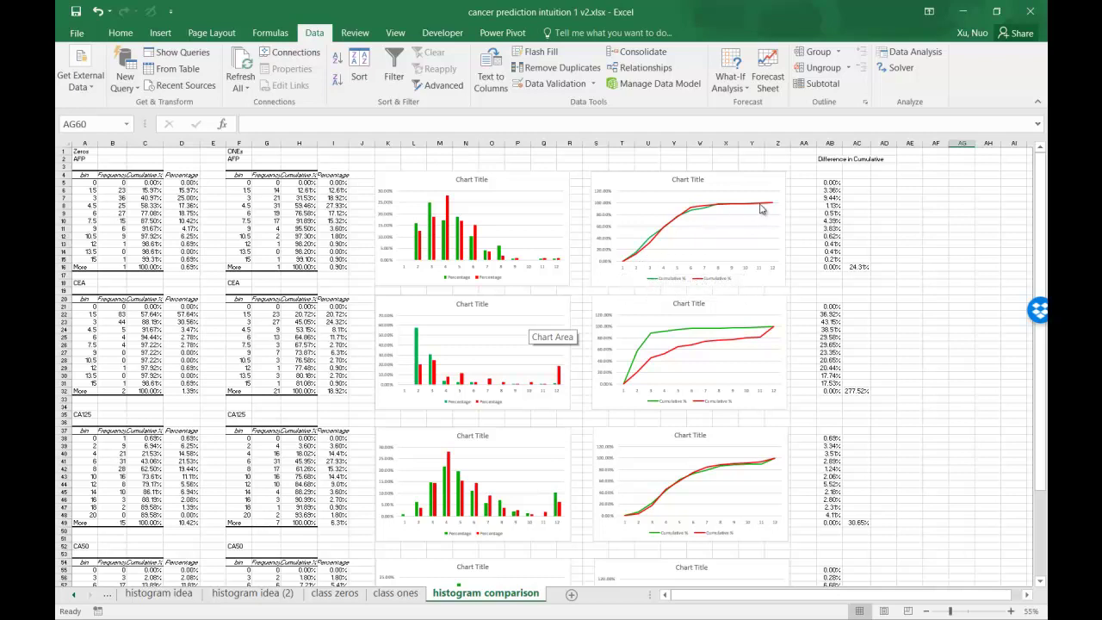
{"action": "mouse_move", "coordinate": [776, 209]}
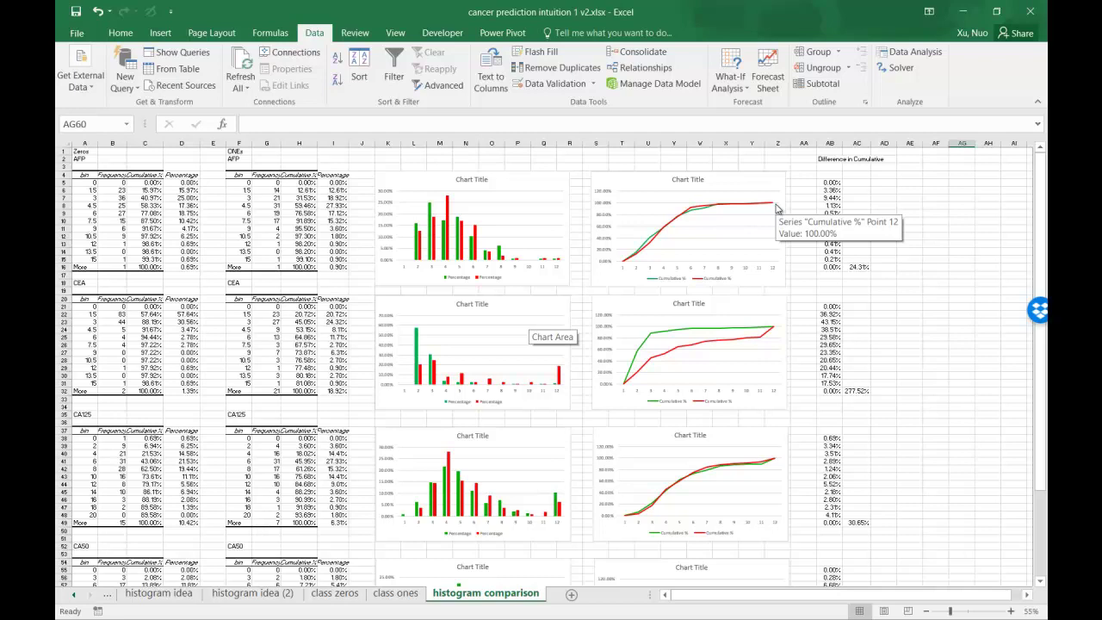
- Compare the gap between the green and red cumulative curves in the AFP chart with that in the CEA chart
{"action": "scroll", "coordinate": [701, 283], "scroll_direction": "down", "scroll_amount": 4}
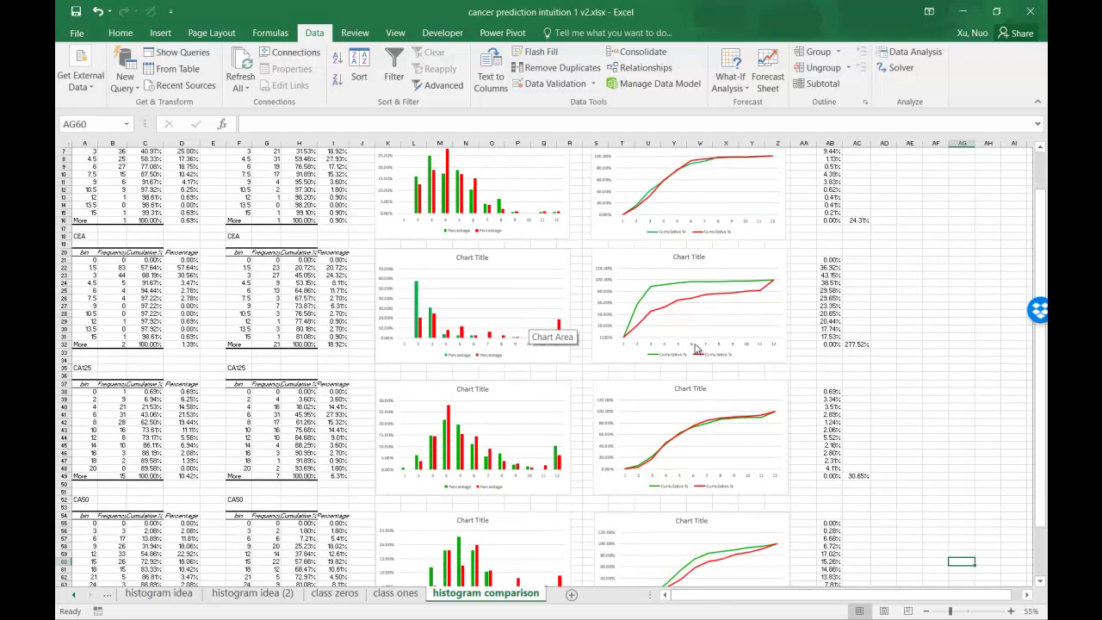
{"action": "scroll", "coordinate": [687, 383], "scroll_direction": "up", "scroll_amount": 3}
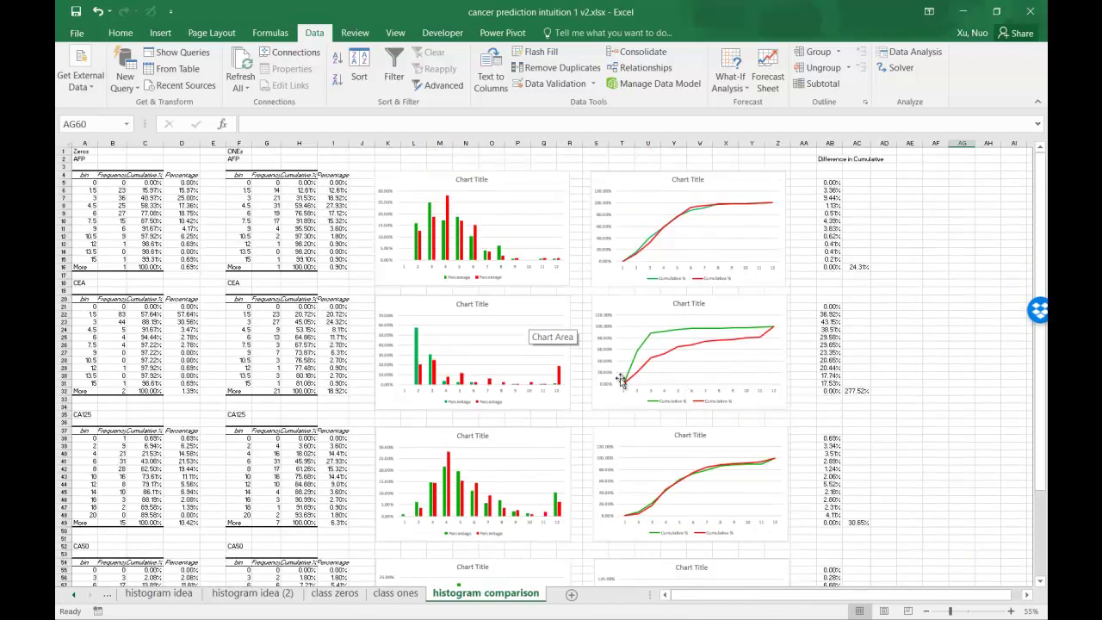
{"action": "scroll", "coordinate": [620, 353], "scroll_direction": "up", "scroll_amount": 1}
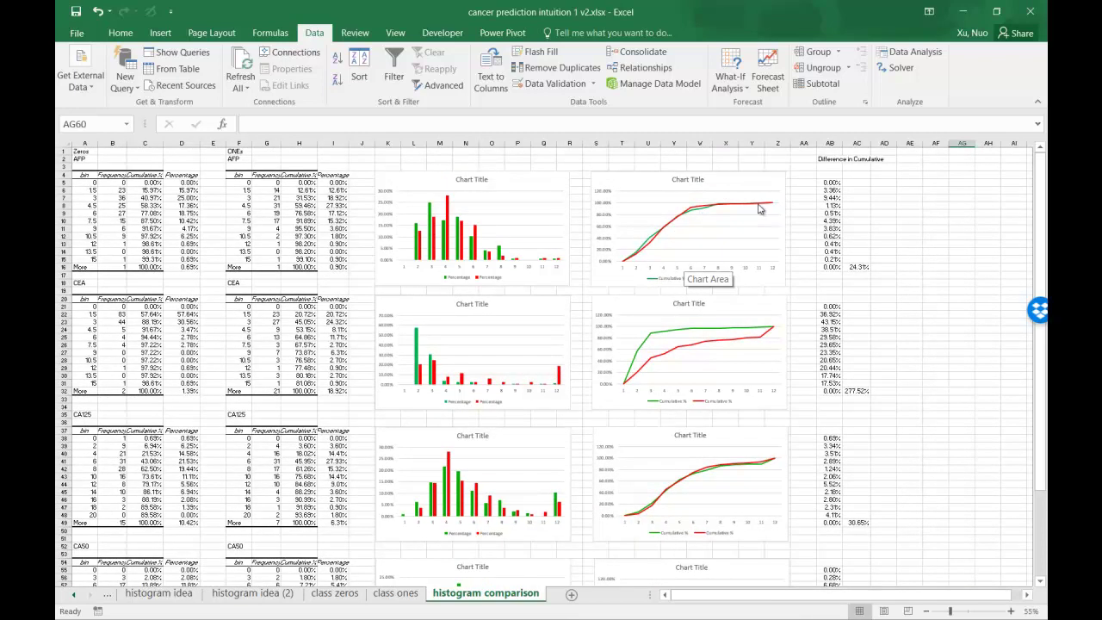
{"action": "scroll", "coordinate": [739, 244], "scroll_direction": "down", "scroll_amount": 2}
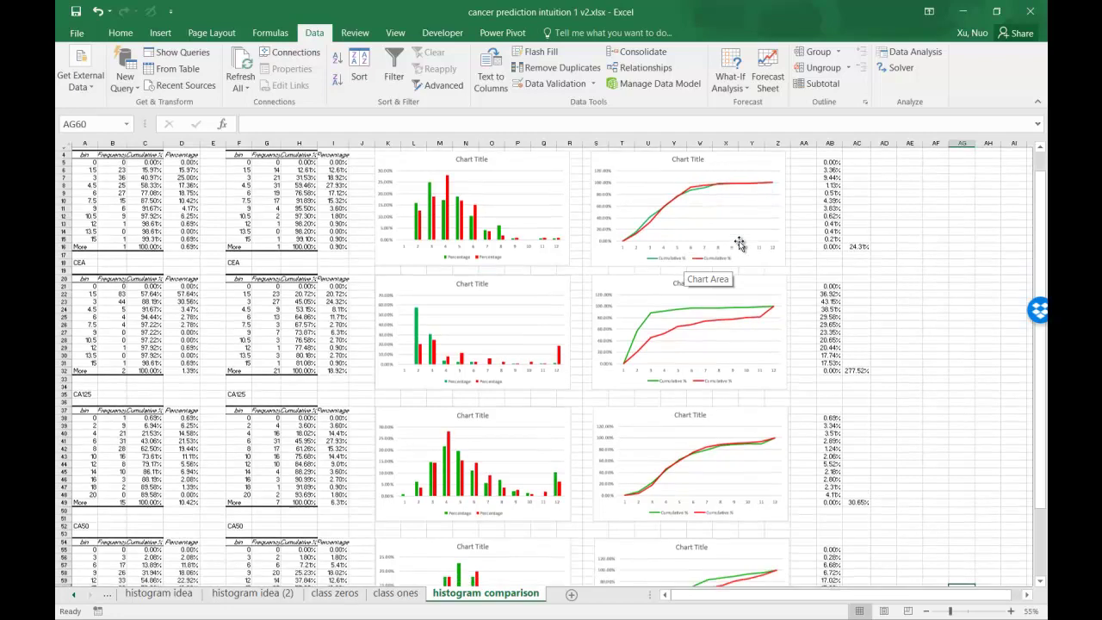
{"action": "scroll", "coordinate": [714, 293], "scroll_direction": "down", "scroll_amount": 1}
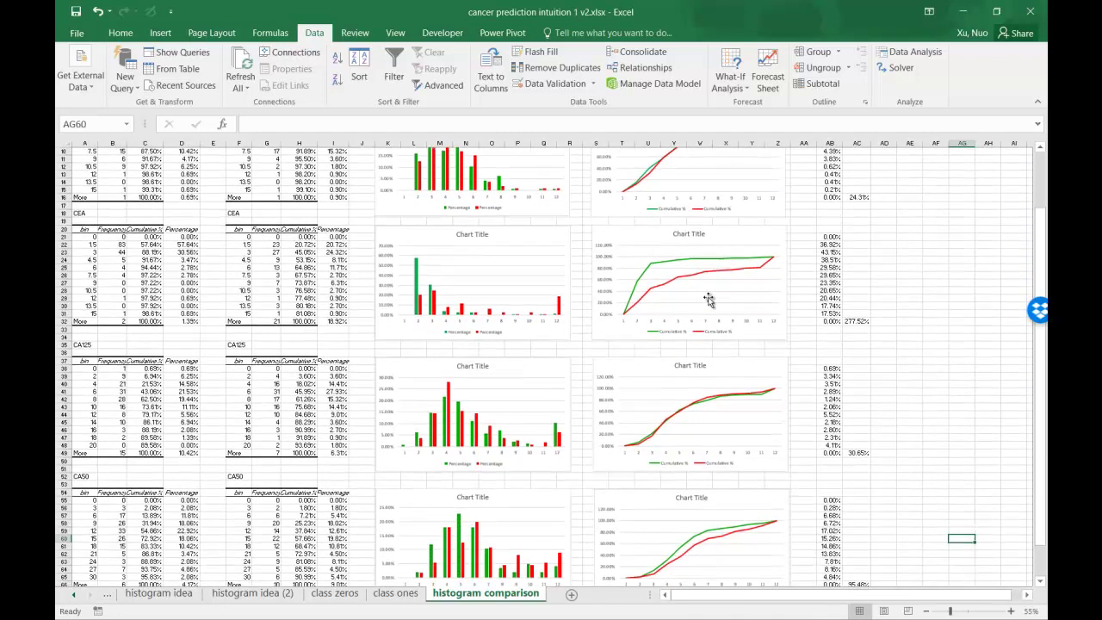
{"action": "scroll", "coordinate": [711, 298], "scroll_direction": "up", "scroll_amount": 3}
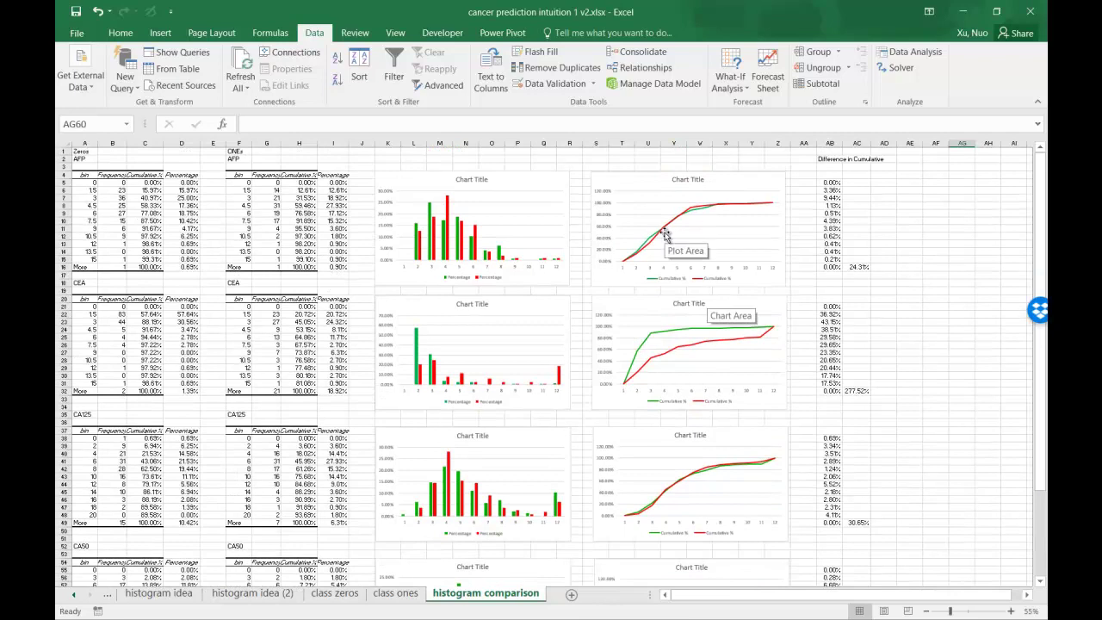
{"action": "scroll", "coordinate": [665, 235], "scroll_direction": "down", "scroll_amount": 1}
{"action": "scroll", "coordinate": [666, 249], "scroll_direction": "up", "scroll_amount": 1}
{"action": "scroll", "coordinate": [665, 302], "scroll_direction": "down", "scroll_amount": 3}
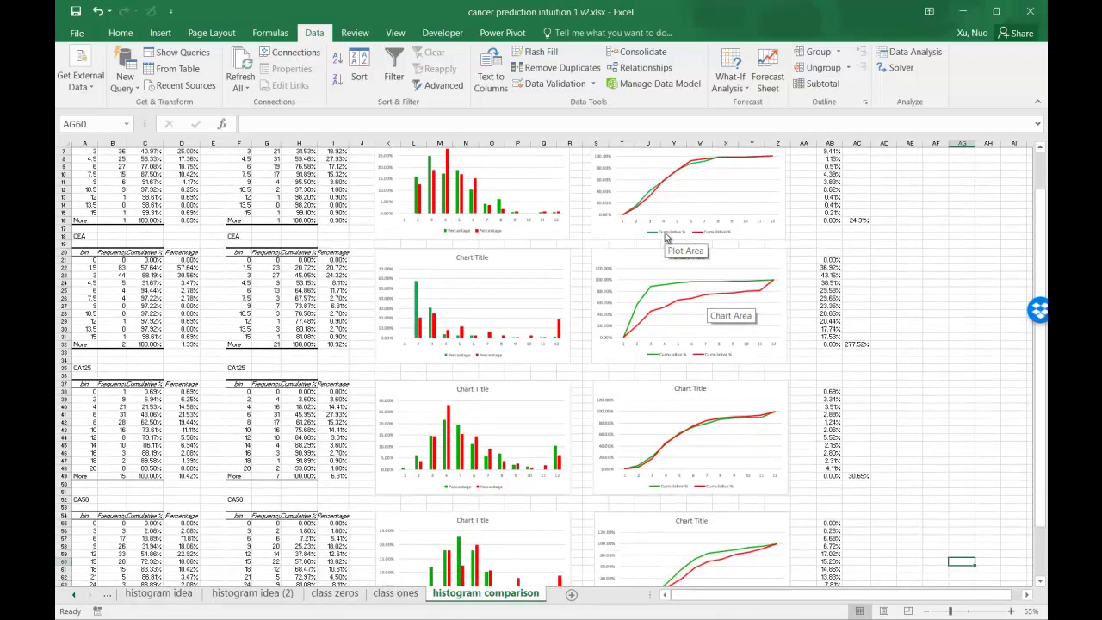
- Highlight the CEA tables and charts across A18:AA35, and clear the selection
{"action": "scroll", "coordinate": [666, 379], "scroll_direction": "up", "scroll_amount": 2}
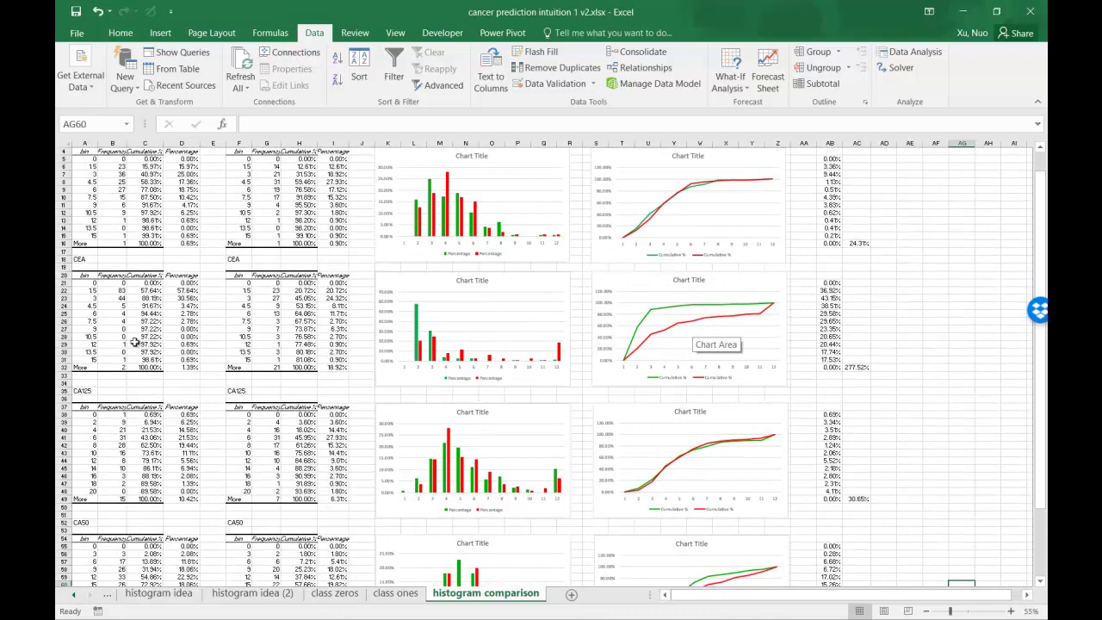
{"action": "left_click_drag", "start_coordinate": [79, 258], "coordinate": [809, 391]}
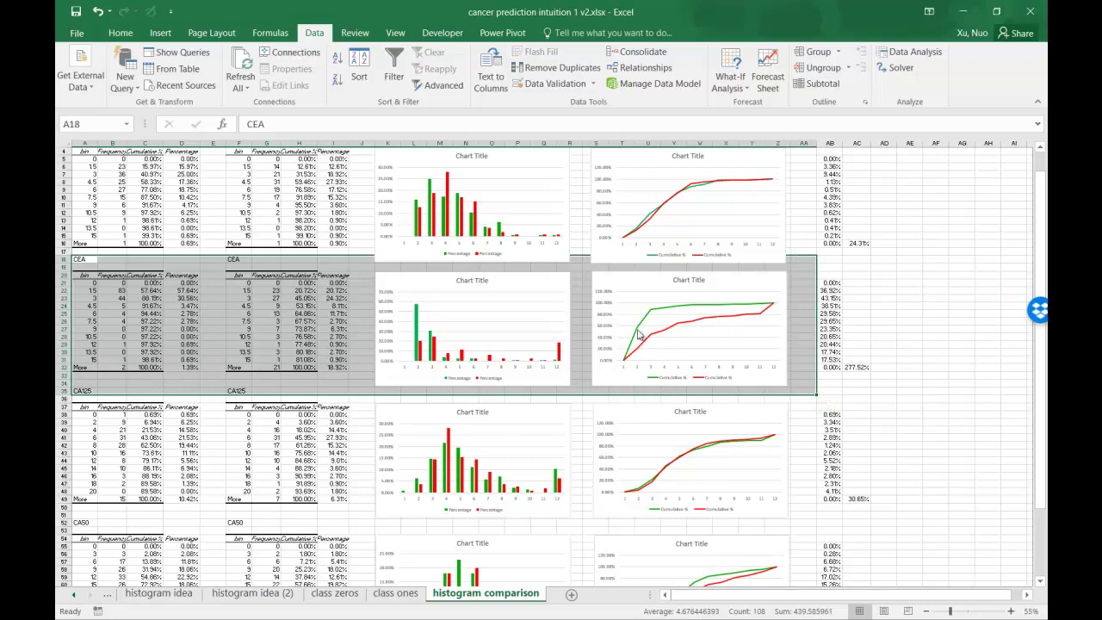
{"action": "left_click", "coordinate": [913, 360]}
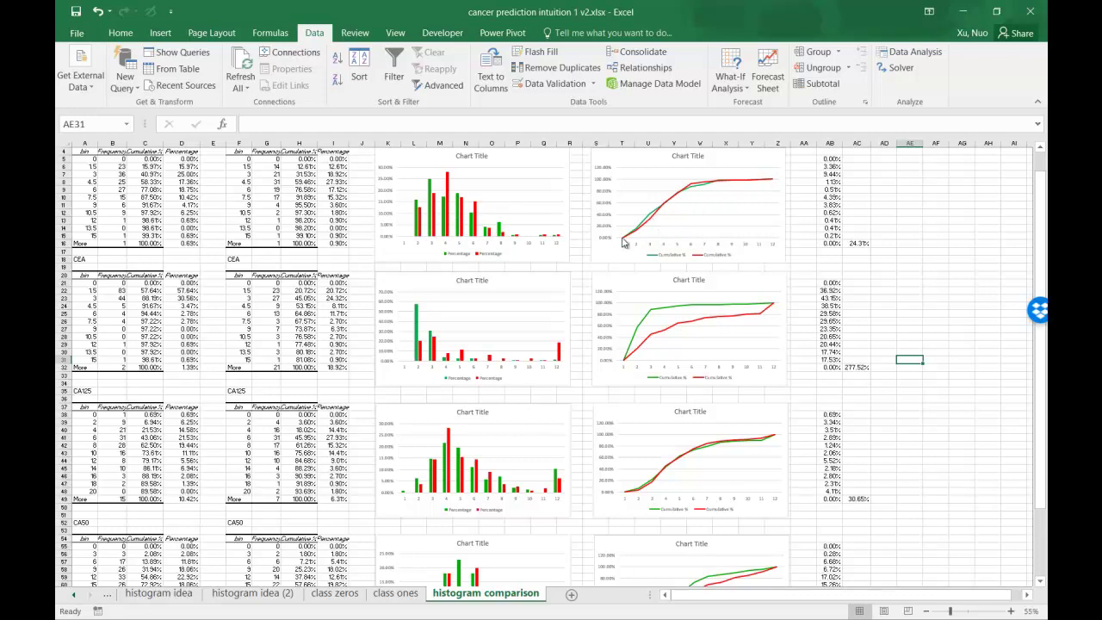
- Review the CEA cumulative difference total in AC32 and compare the cumulative curves of AFP, CEA, CA125 and CA50
{"action": "scroll", "coordinate": [574, 404], "scroll_direction": "up", "scroll_amount": 1}
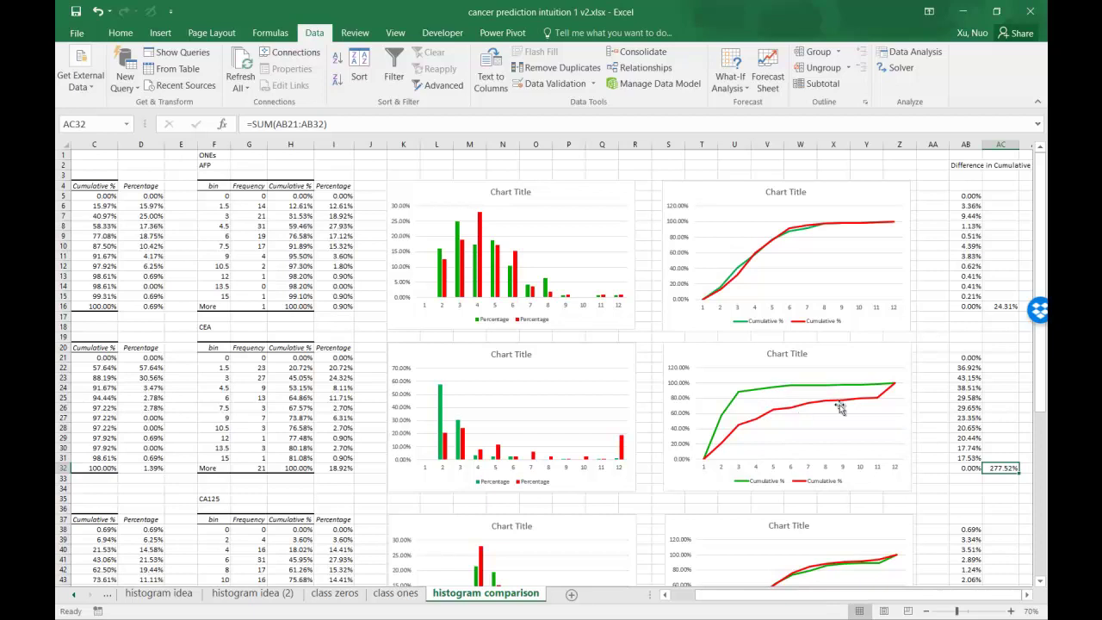
{"action": "left_click_drag", "start_coordinate": [1041, 378], "coordinate": [1046, 567]}
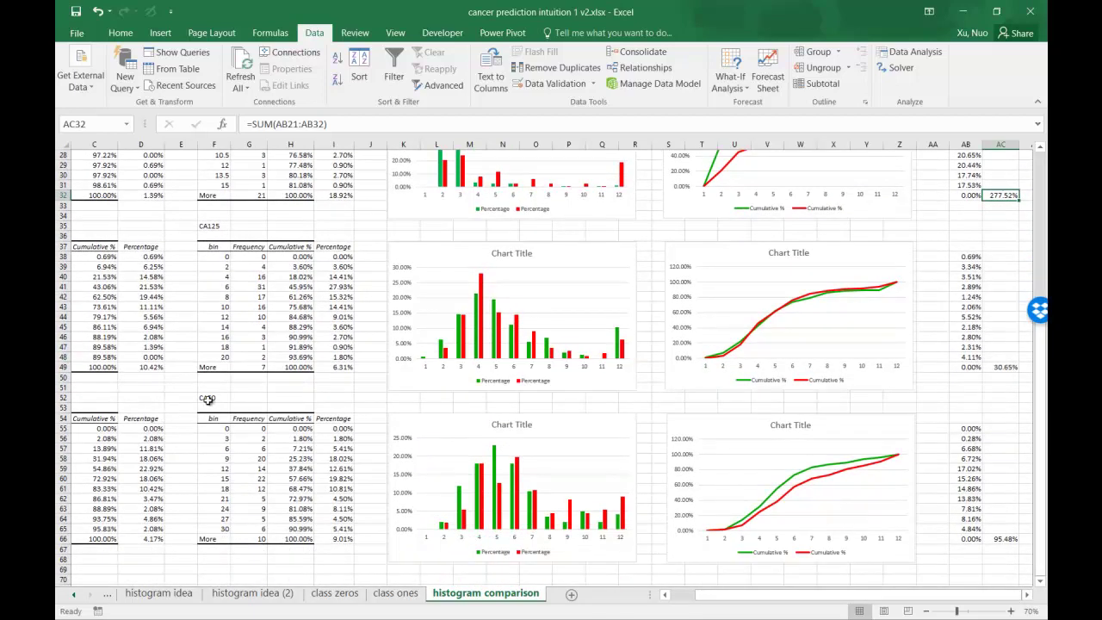
{"action": "left_click_drag", "start_coordinate": [1041, 483], "coordinate": [1041, 387]}
{"action": "left_click_drag", "start_coordinate": [1041, 162], "coordinate": [1041, 169]}
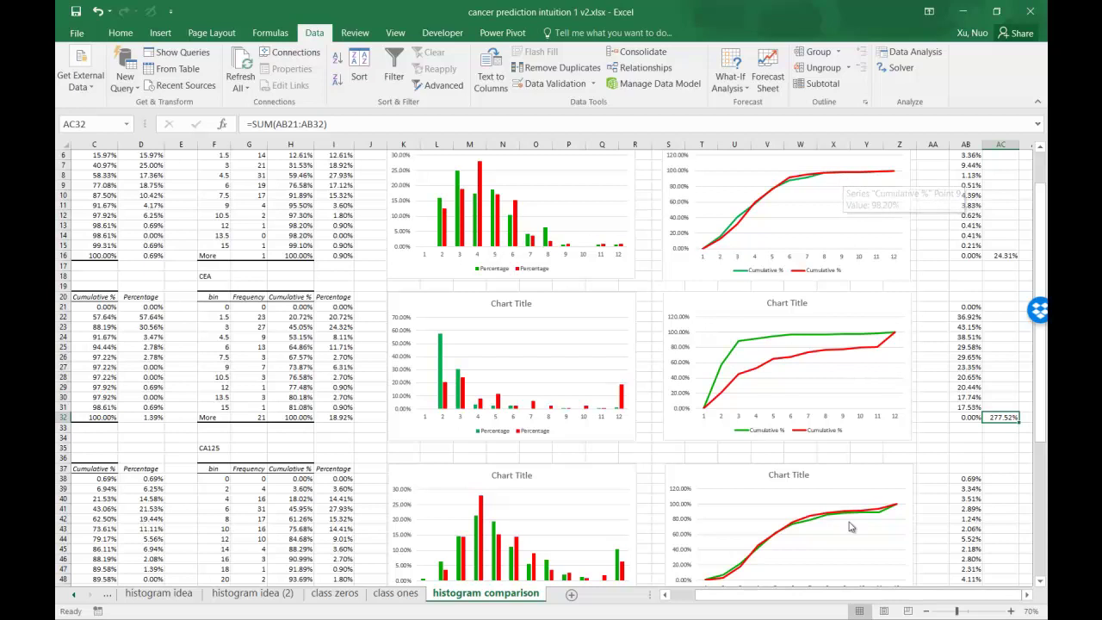
- Inspect the absolute-difference formula in AB24 and the sum formula in AC32 for the CEA cumulative curves, leaving both unchanged
{"action": "left_click_drag", "start_coordinate": [1041, 258], "coordinate": [1041, 241]}
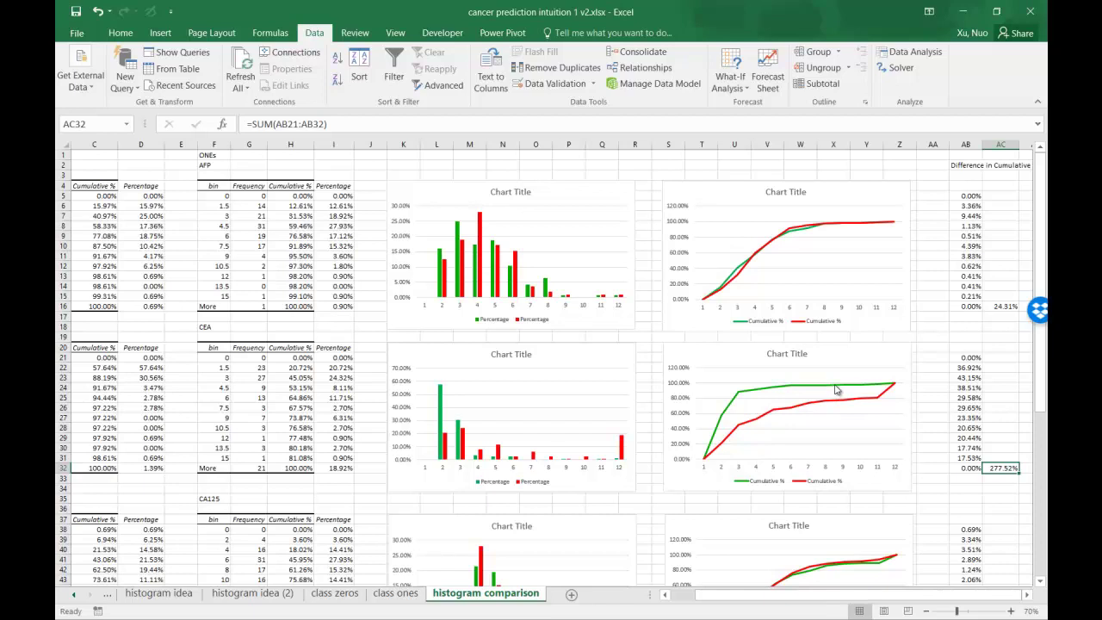
{"action": "left_click", "coordinate": [969, 389]}
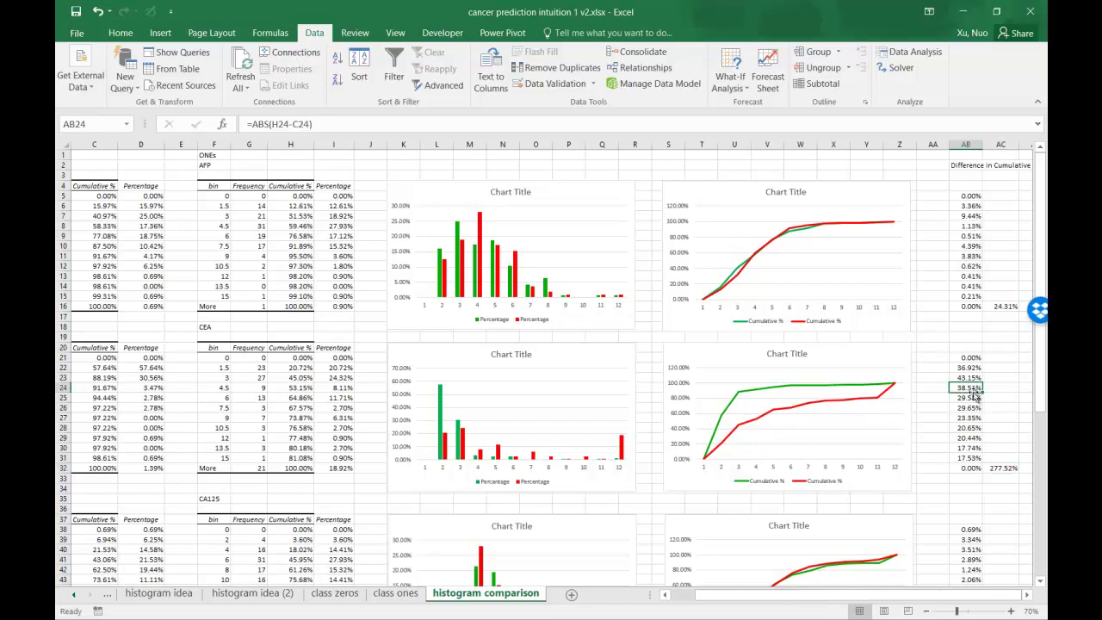
{"action": "double_click", "coordinate": [972, 393]}
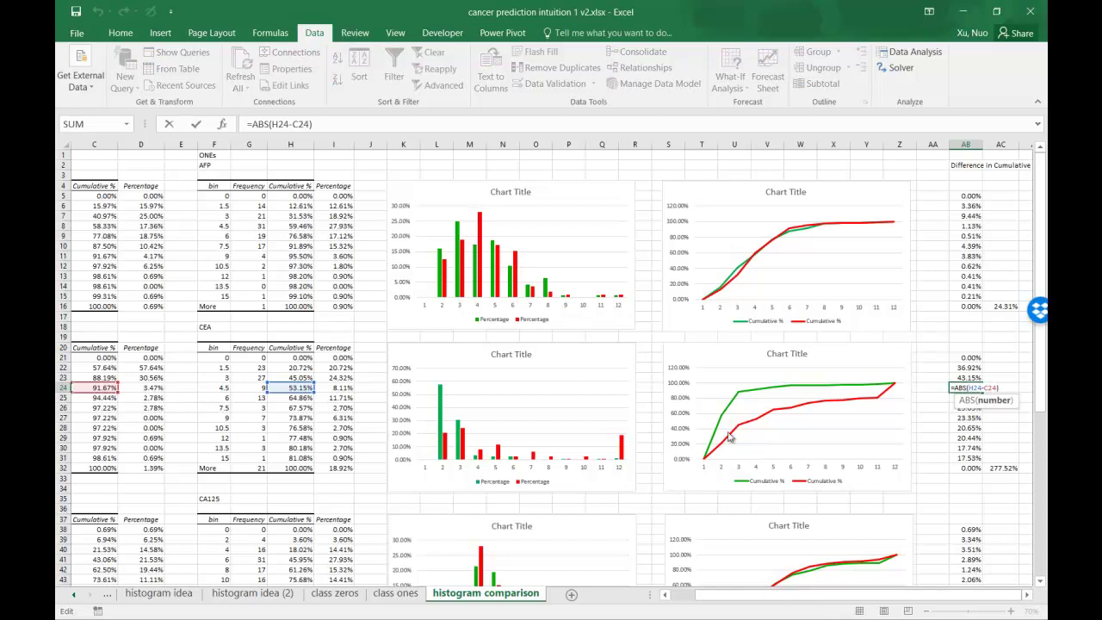
{"action": "mouse_move", "coordinate": [739, 396]}
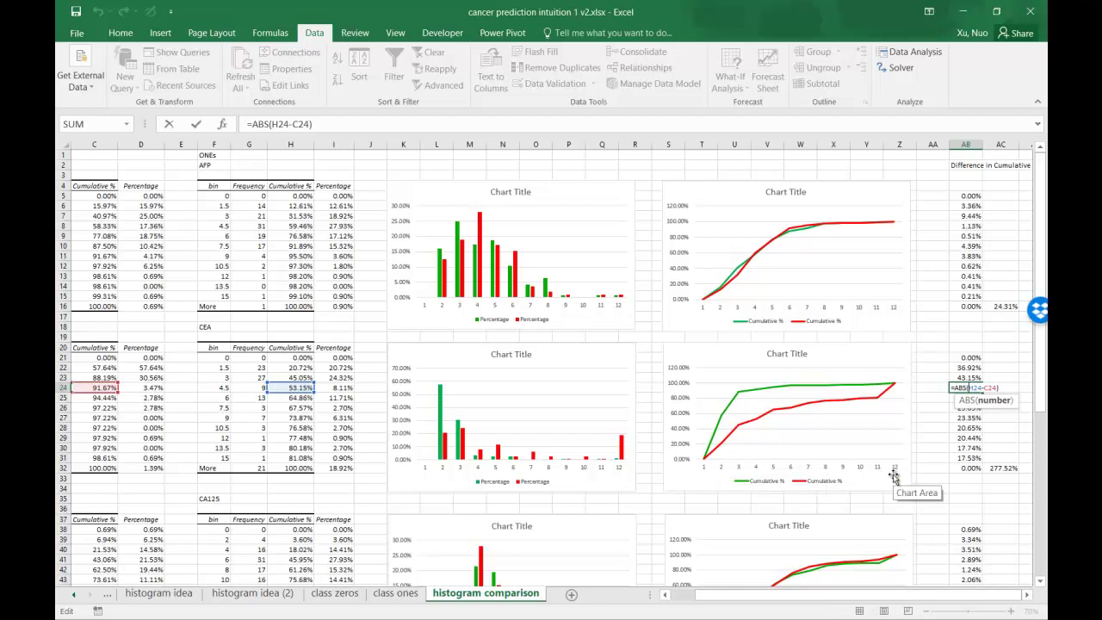
{"action": "key", "text": "ctrl+Return"}
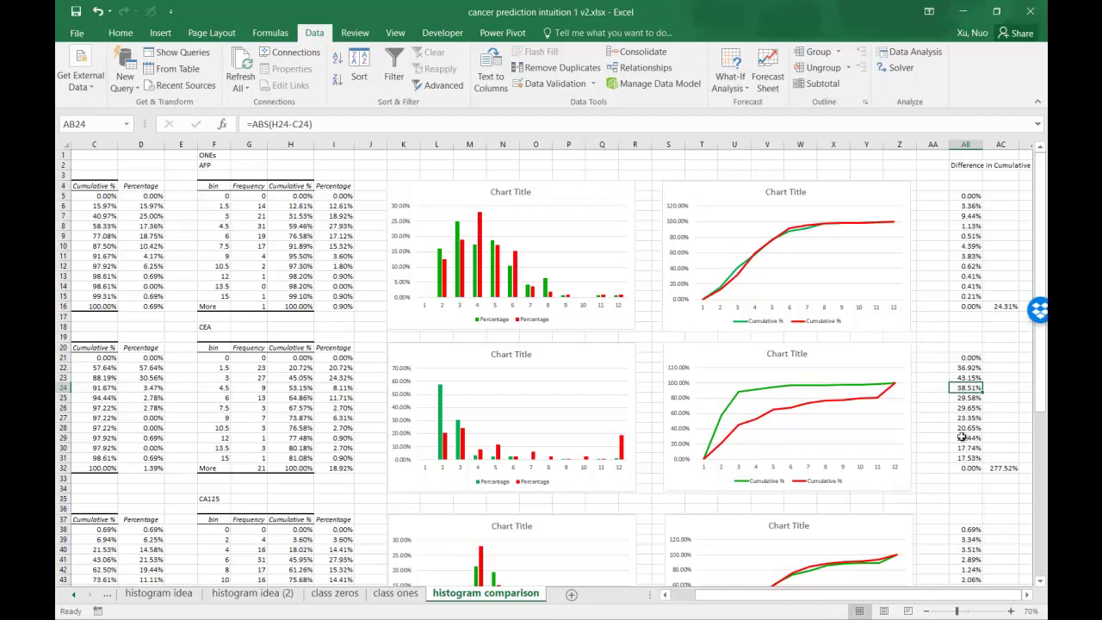
{"action": "double_click", "coordinate": [998, 470]}
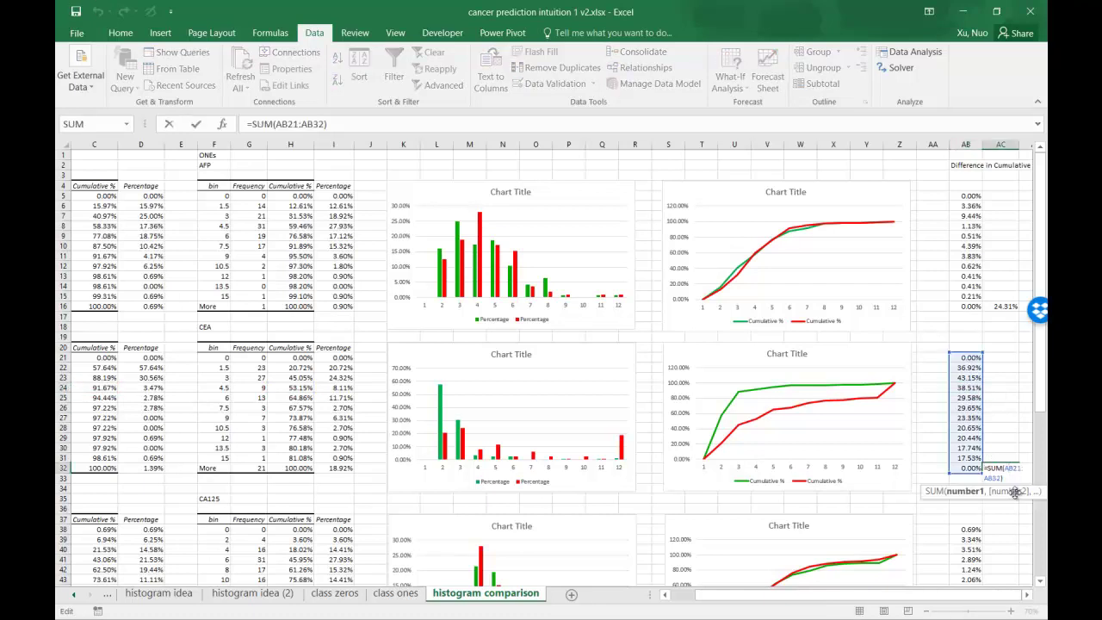
{"action": "key", "text": "ctrl+Return"}
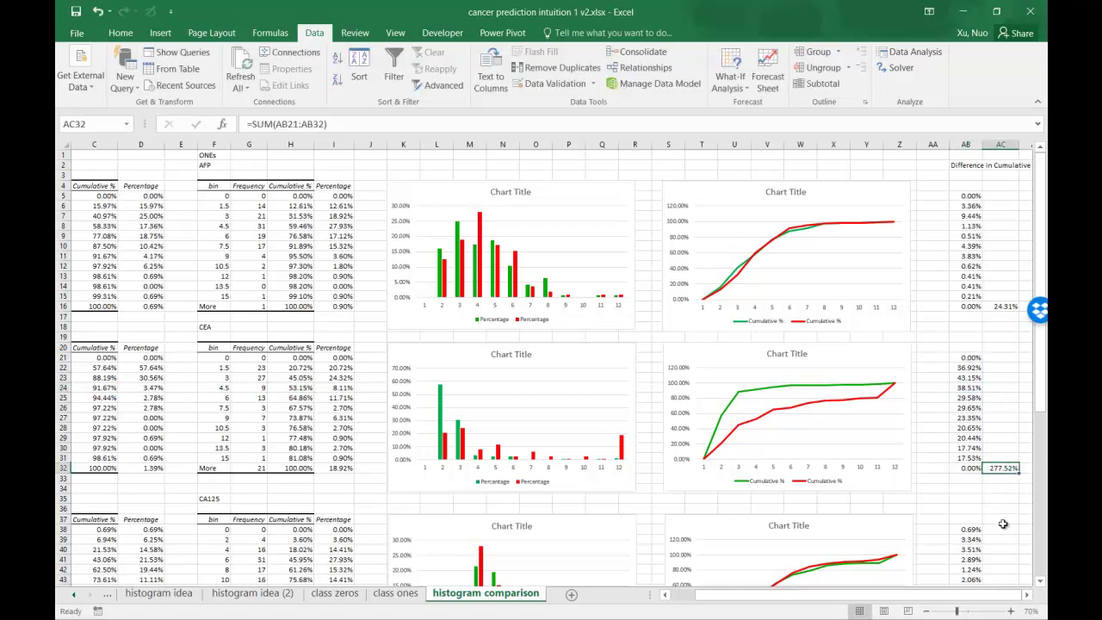
- Compare the CEA cumulative difference total in AC32 with the CA50 total in AC66
{"action": "scroll", "coordinate": [1001, 524], "scroll_direction": "down", "scroll_amount": 1, "text": "ctrl"}
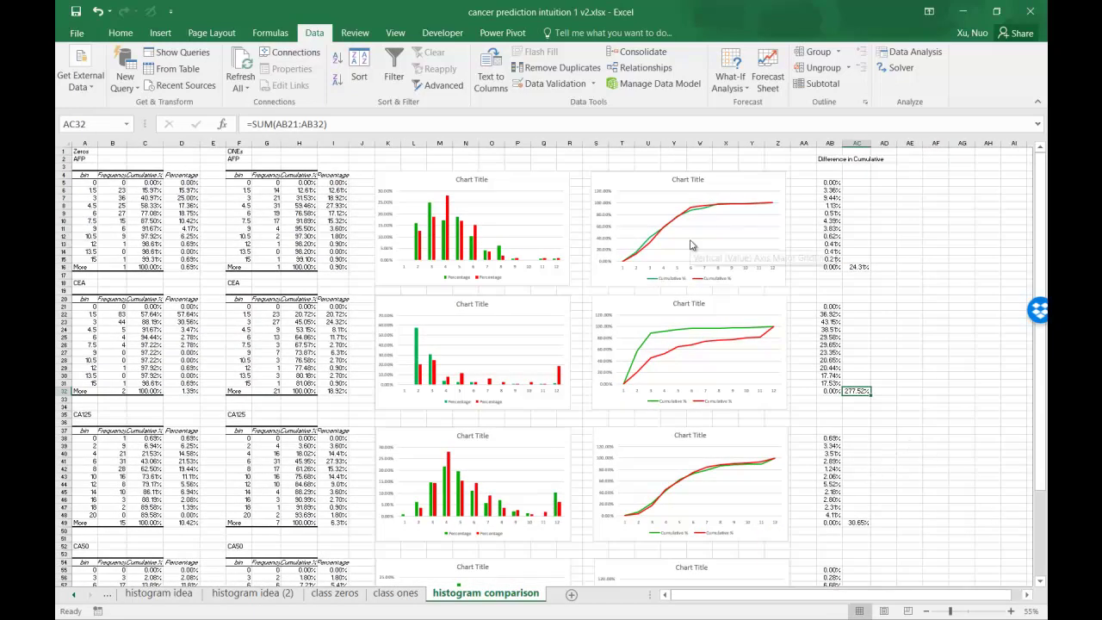
{"action": "left_click", "coordinate": [910, 422]}
{"action": "left_click", "coordinate": [860, 392]}
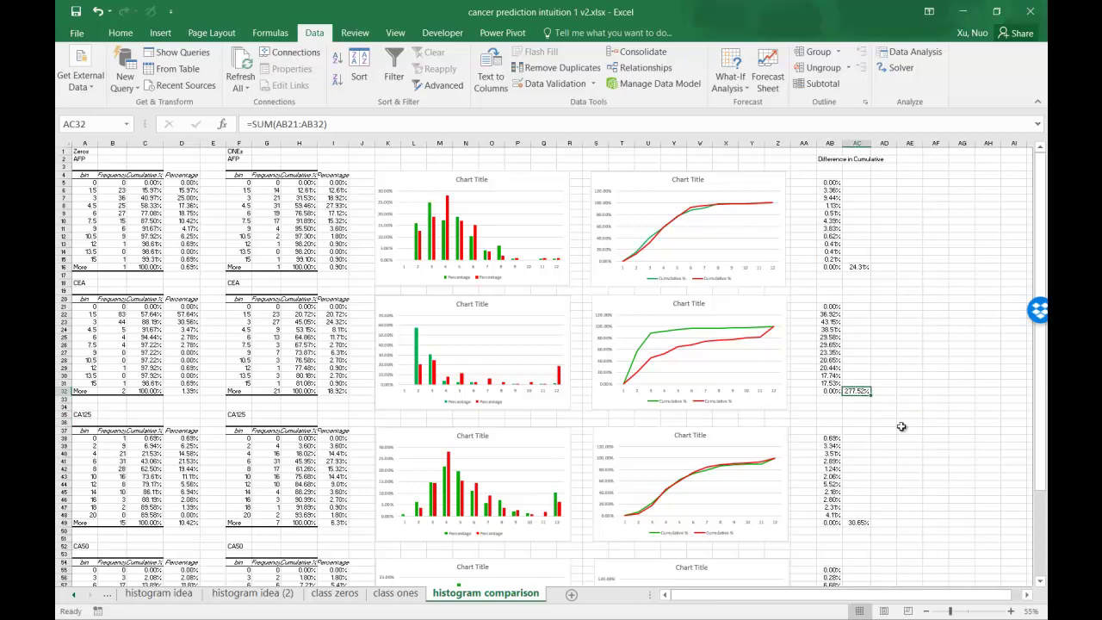
{"action": "scroll", "coordinate": [924, 442], "scroll_direction": "down", "scroll_amount": 4}
{"action": "left_click", "coordinate": [856, 520]}
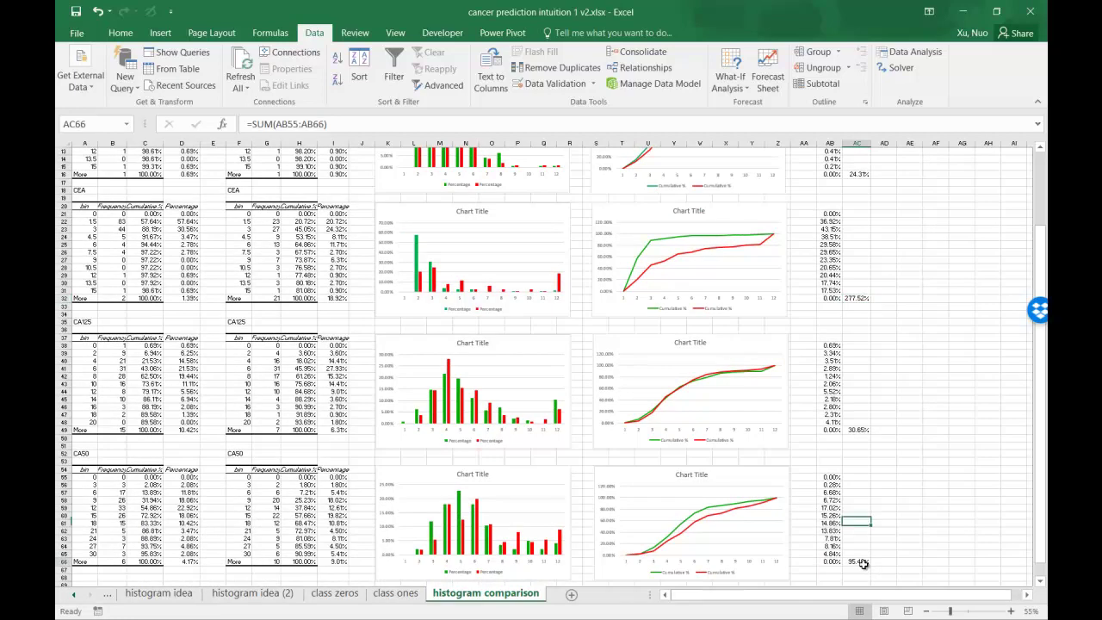
{"action": "left_click", "coordinate": [861, 564]}
{"action": "scroll", "coordinate": [917, 528], "scroll_direction": "up", "scroll_amount": 3}
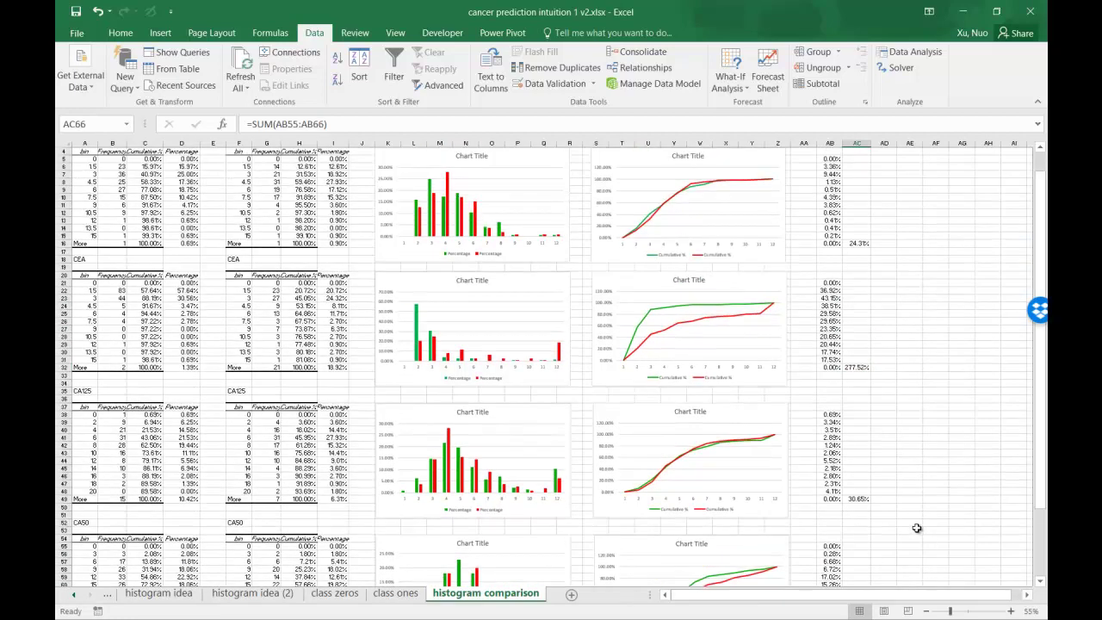
{"action": "scroll", "coordinate": [916, 527], "scroll_direction": "up", "scroll_amount": 1}
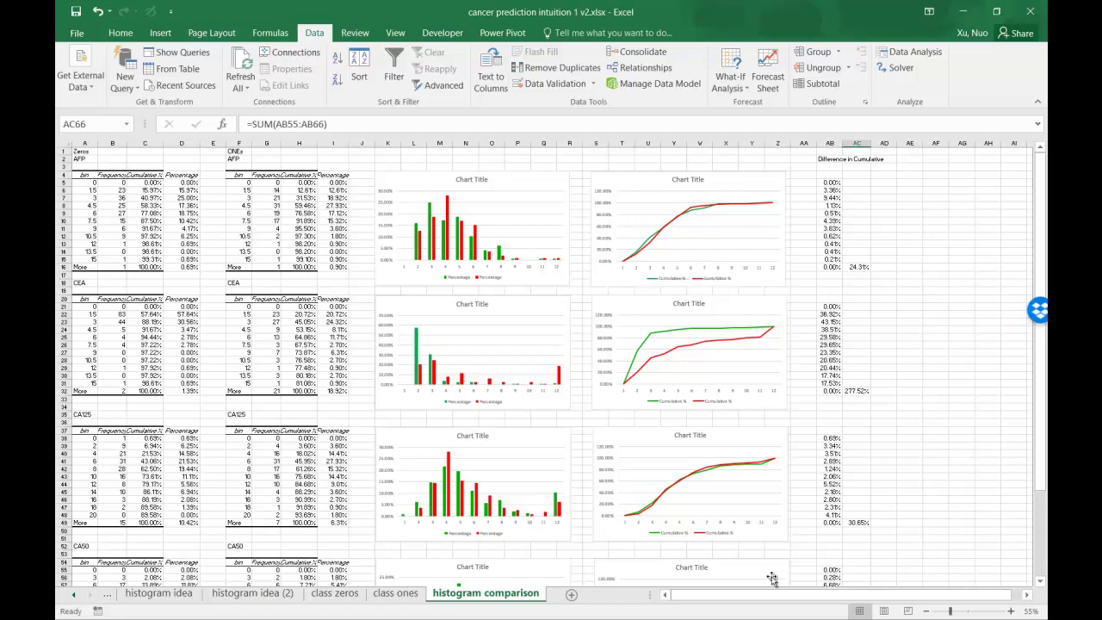
- Check the CA125 cumulative difference total in AC49 against the gaps between the cumulative curves
{"action": "left_click", "coordinate": [860, 523]}
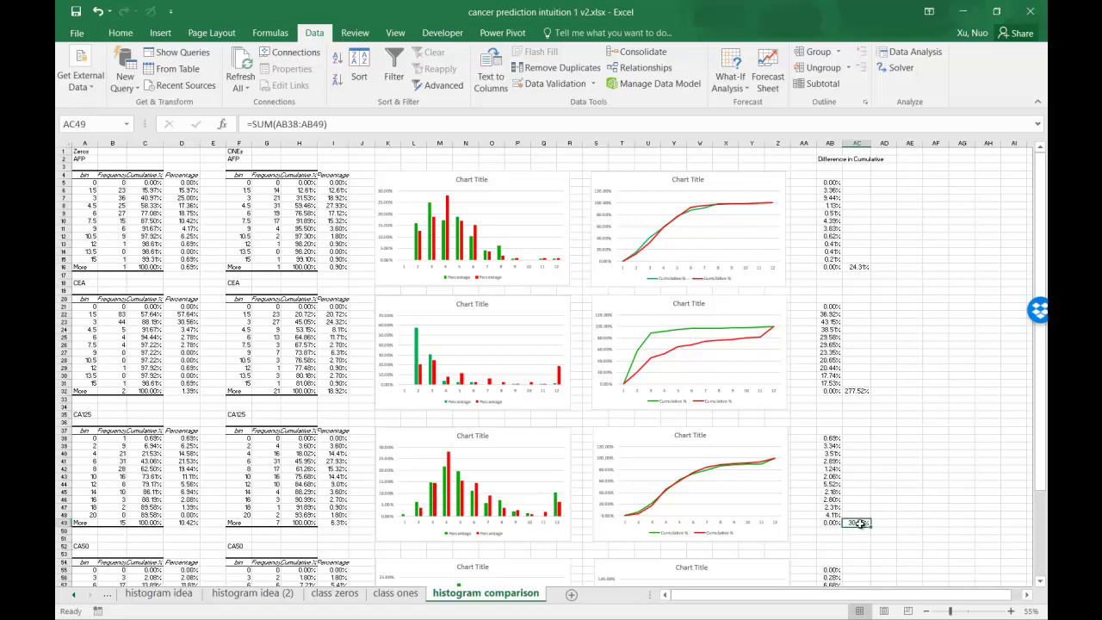
{"action": "left_click", "coordinate": [921, 502]}
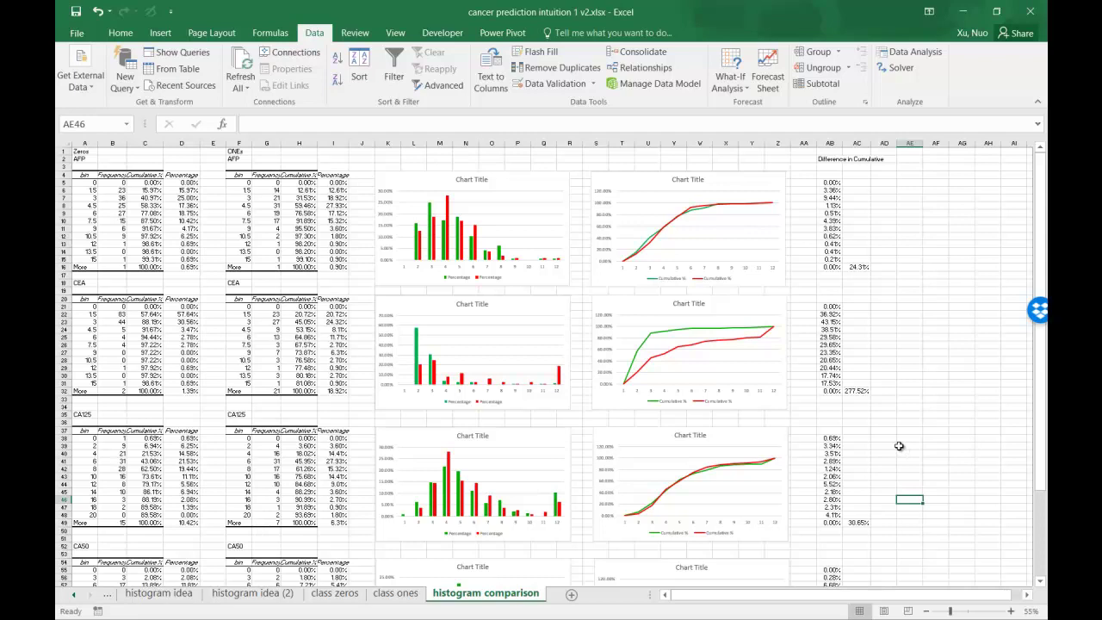
{"action": "scroll", "coordinate": [899, 446], "scroll_direction": "down", "scroll_amount": 1}
{"action": "scroll", "coordinate": [899, 446], "scroll_direction": "up", "scroll_amount": 1}
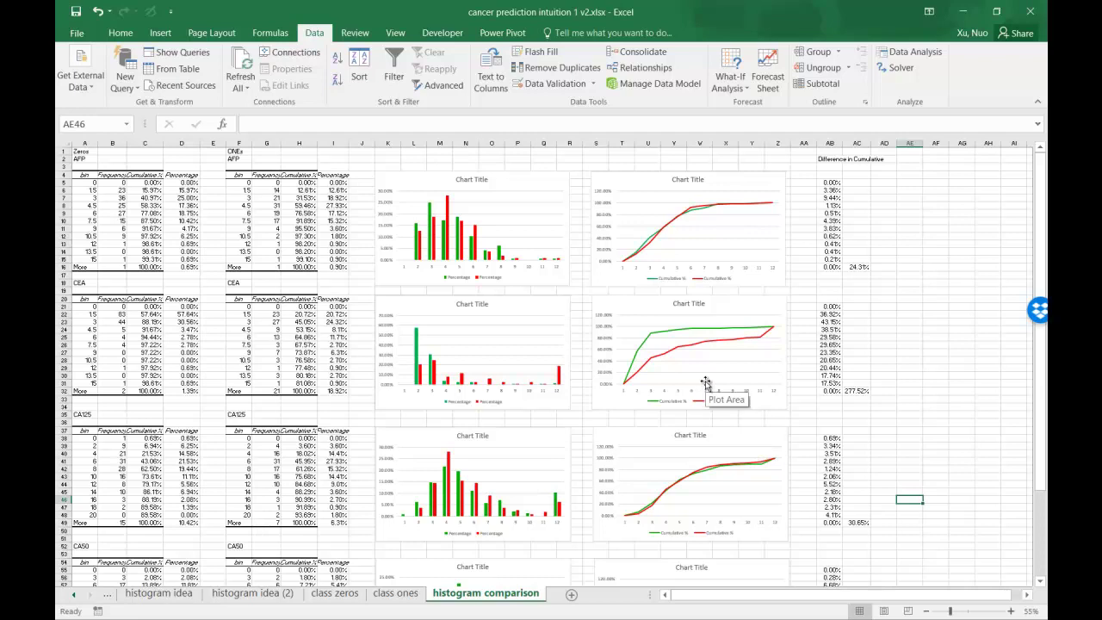
- Review the CEA total in AC32 and the CA50 total in AC66 again as the candidate predictors
{"action": "left_click", "coordinate": [861, 399]}
{"action": "left_click", "coordinate": [857, 392]}
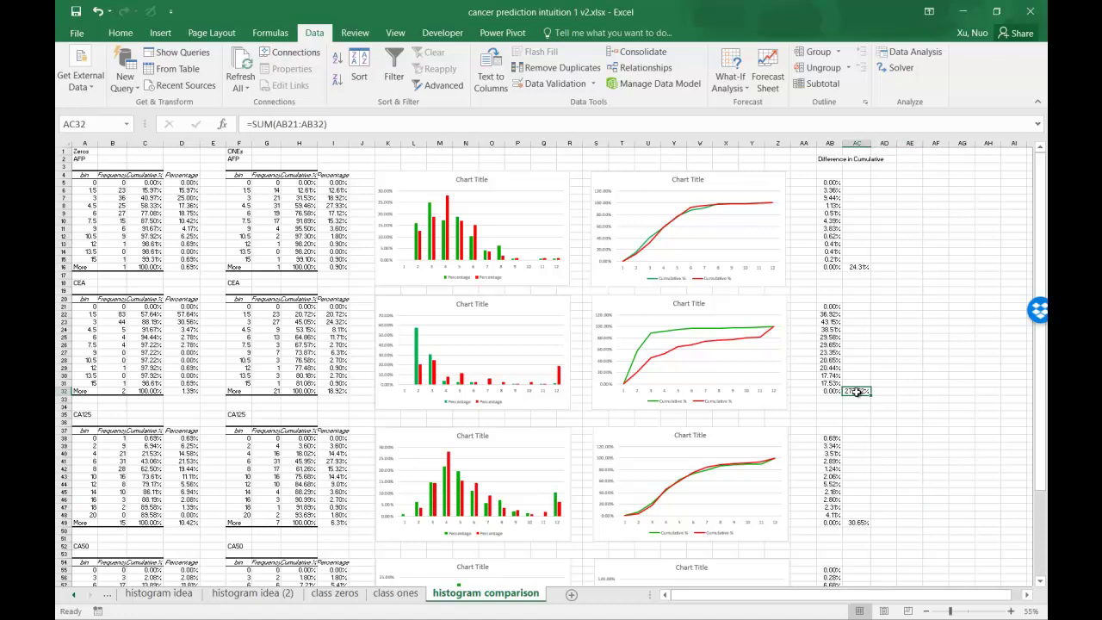
{"action": "scroll", "coordinate": [925, 482], "scroll_direction": "down", "scroll_amount": 4}
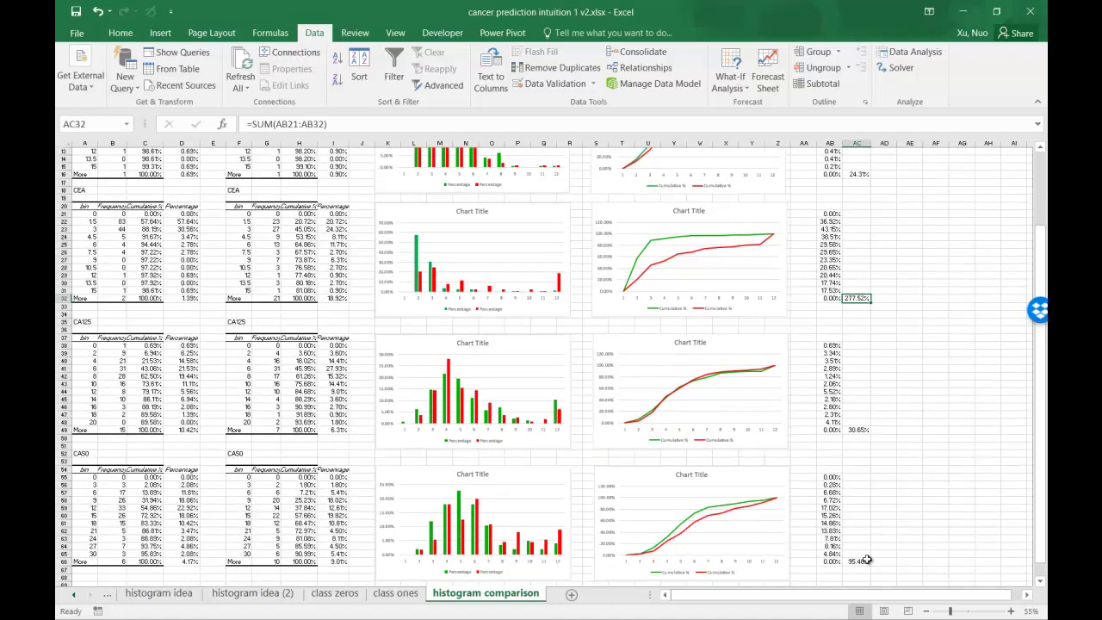
{"action": "left_click", "coordinate": [866, 561]}
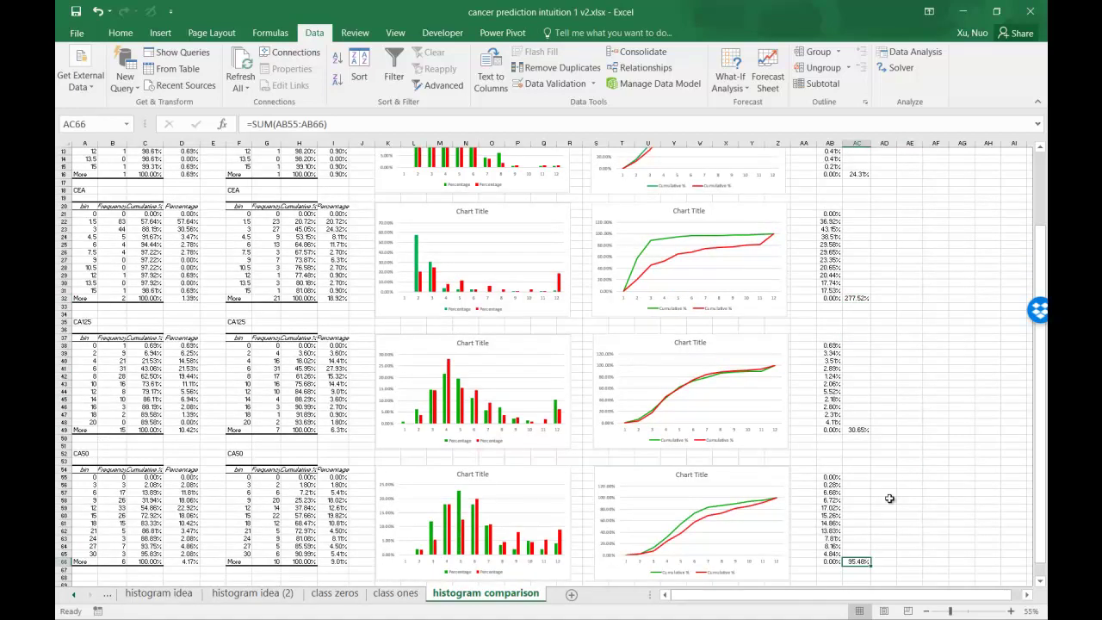
{"action": "scroll", "coordinate": [890, 499], "scroll_direction": "up", "scroll_amount": 4}
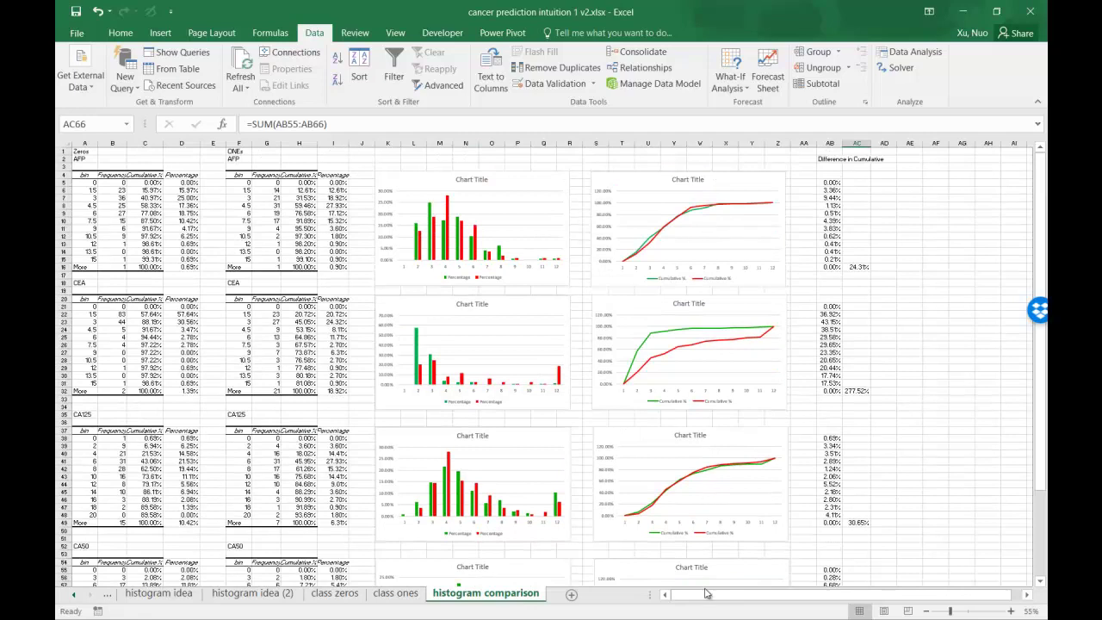